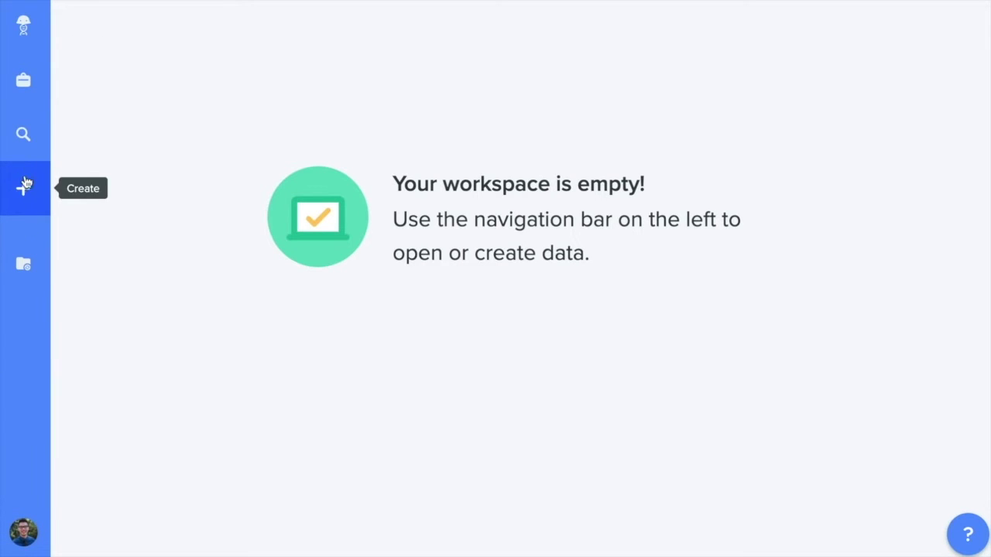
# Show the Apr 17–30, 2022 calendar from the home panel and open the 4/22 RNA Extraction entry details
pyautogui.click(41, 46)
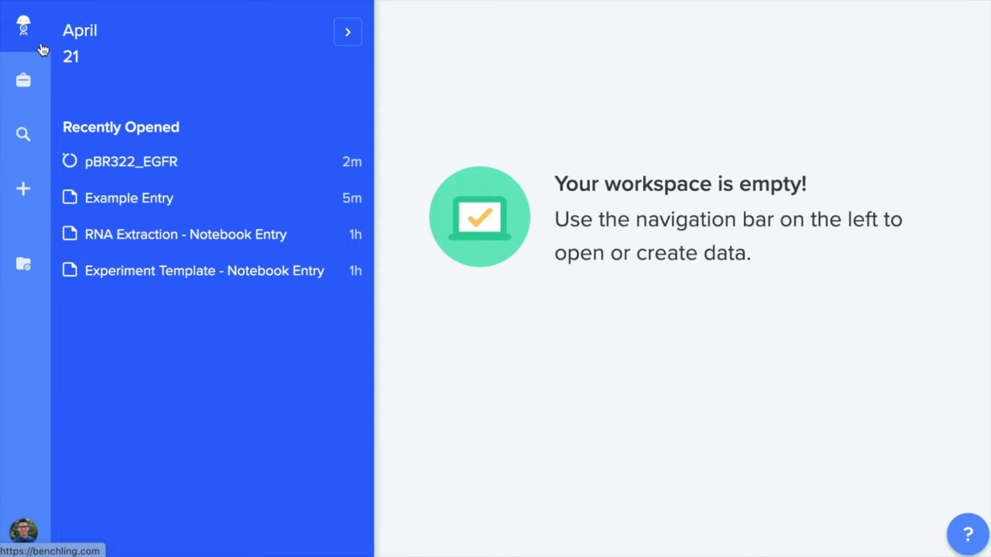
pyautogui.click(34, 32)
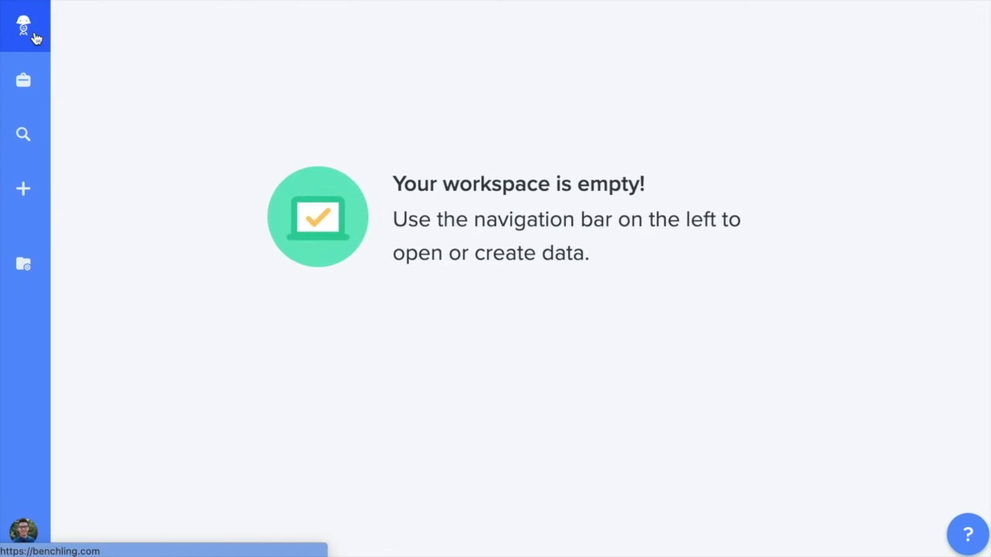
pyautogui.click(129, 74)
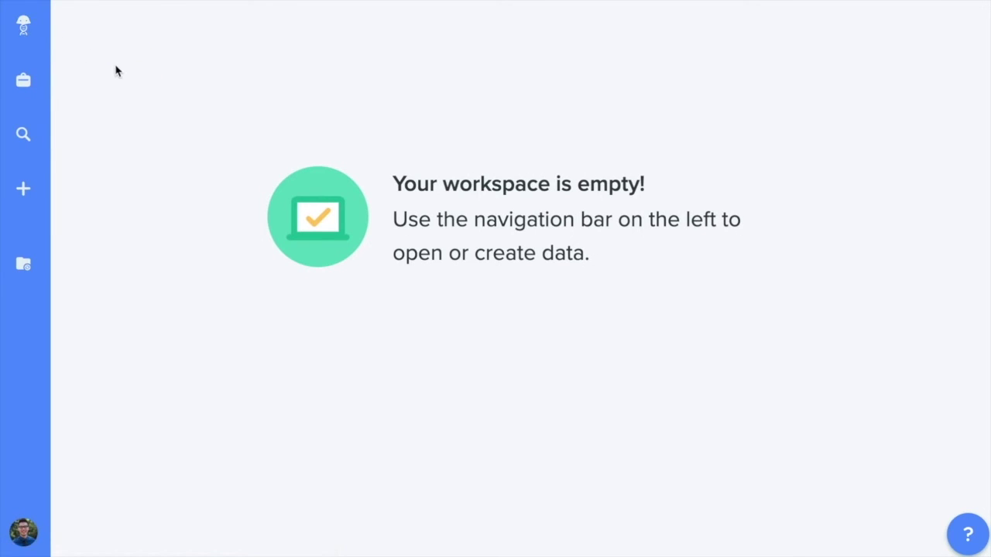
pyautogui.click(34, 35)
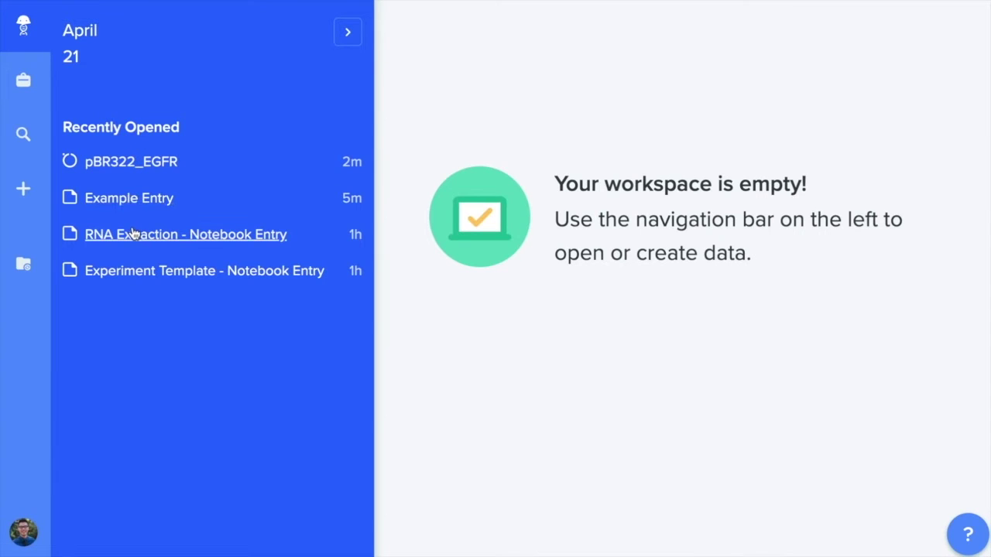
pyautogui.click(89, 43)
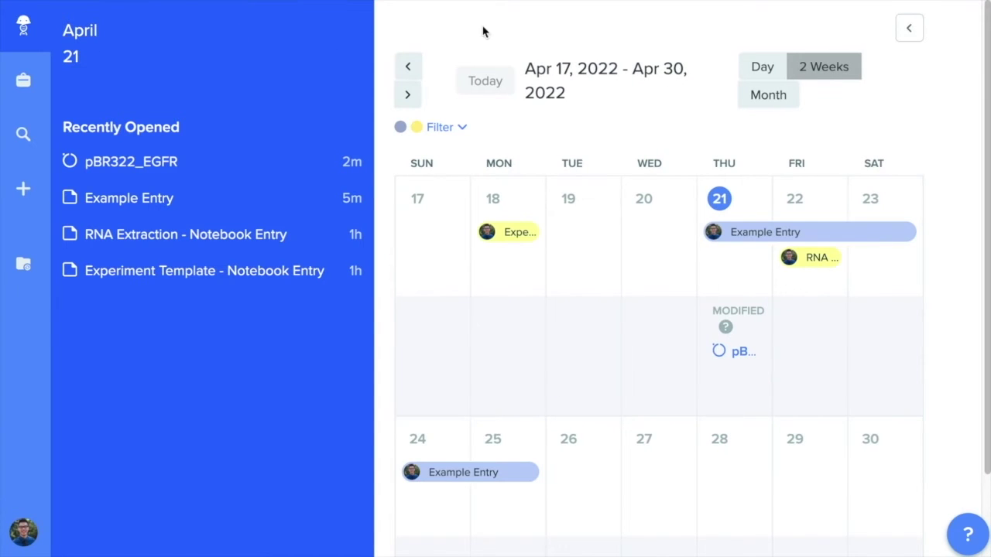
pyautogui.click(811, 260)
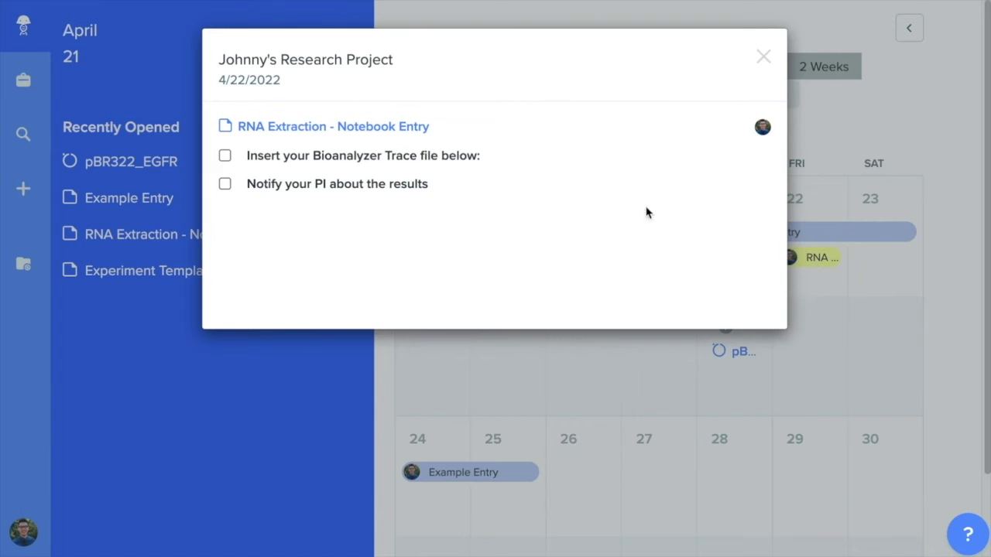
# Close the entry details, browse the research project's items in the projects side panel, then close it
pyautogui.click(762, 57)
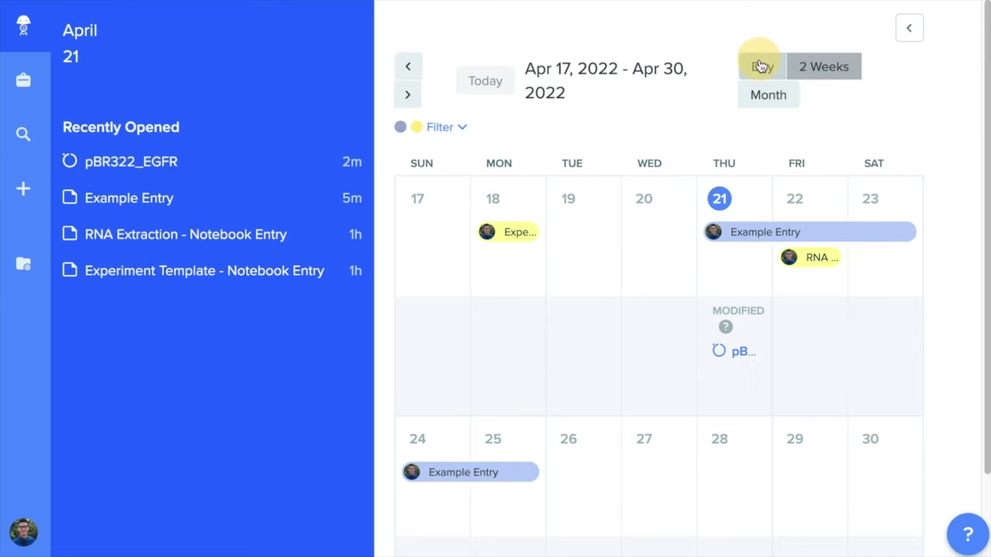
pyautogui.click(14, 92)
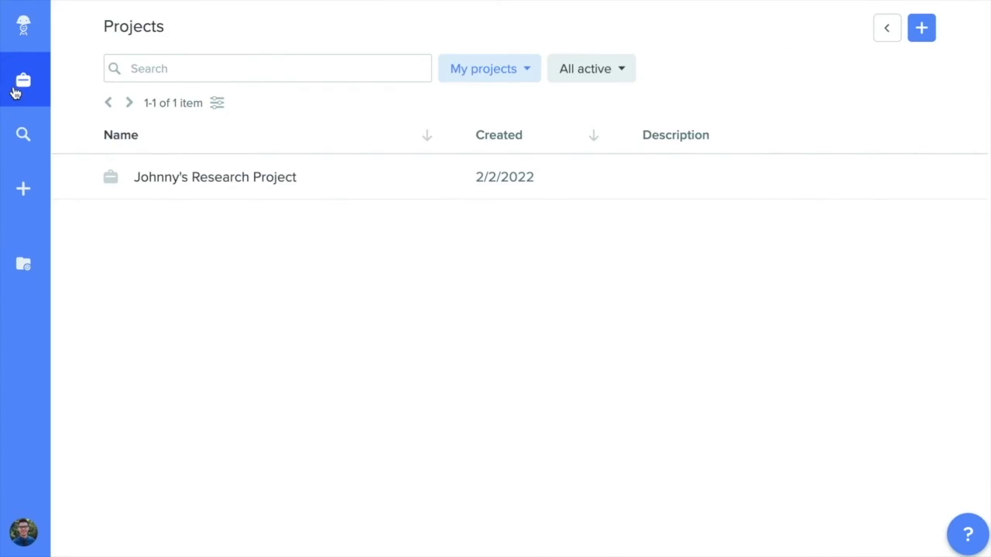
pyautogui.click(888, 29)
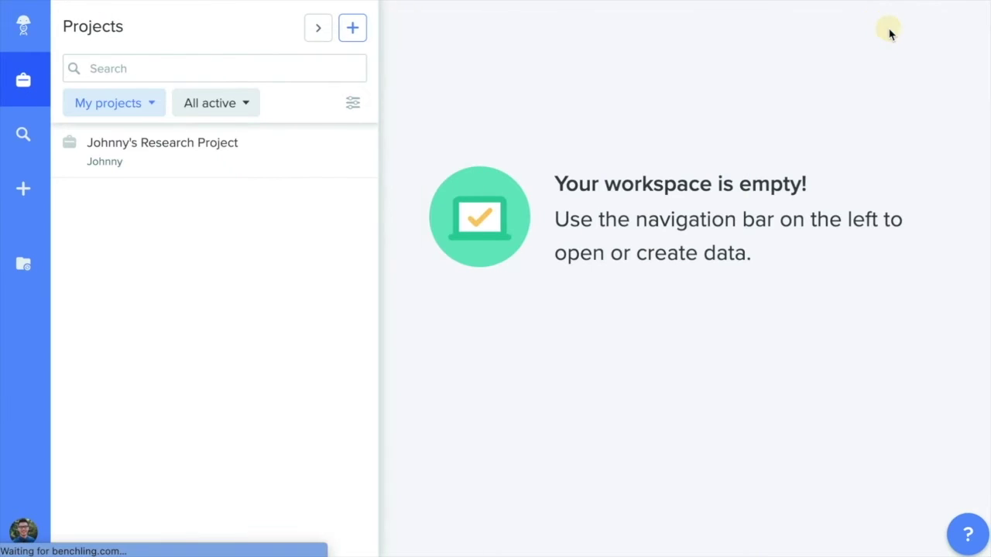
pyautogui.click(229, 159)
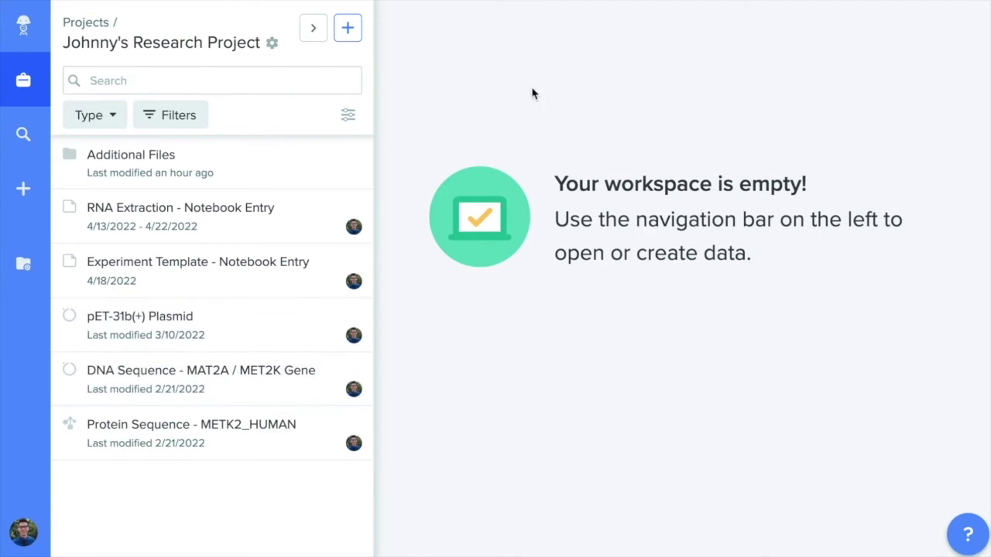
pyautogui.click(22, 89)
pyautogui.click(23, 138)
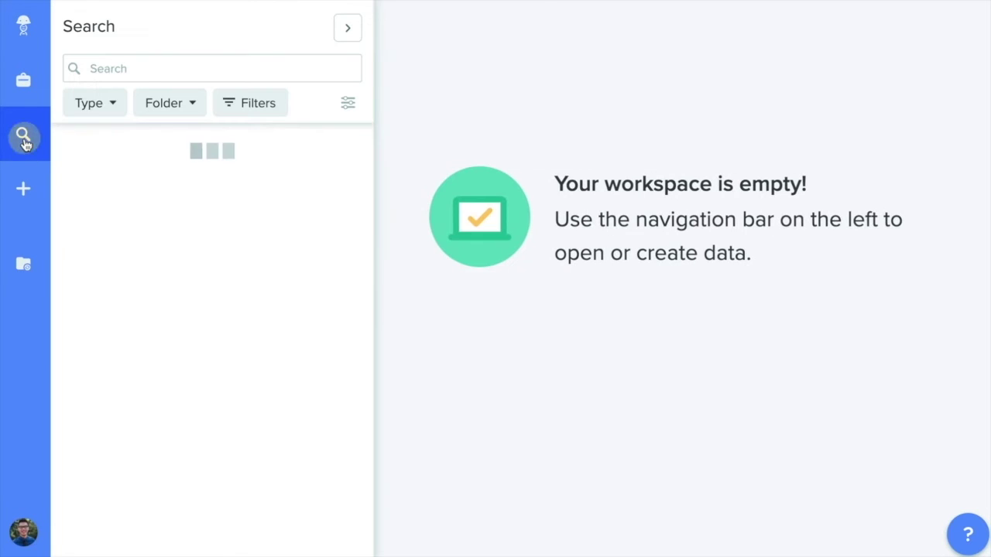
pyautogui.click(145, 73)
pyautogui.write('DNA')
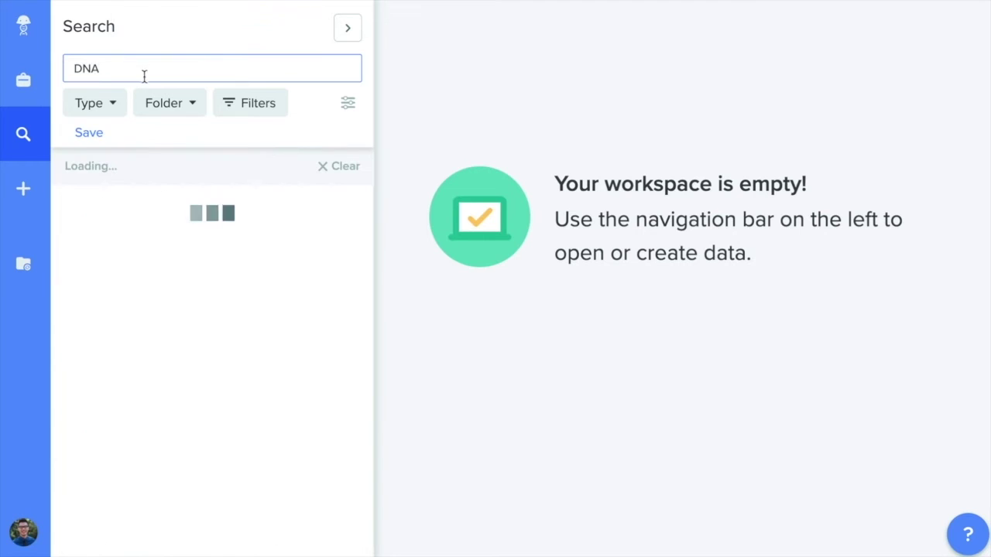
pyautogui.click(109, 114)
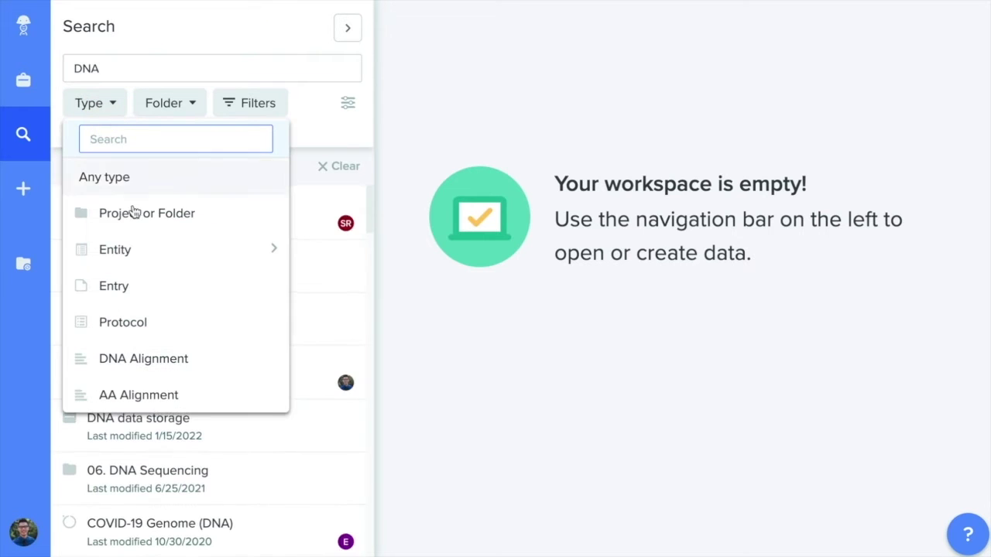
pyautogui.click(142, 285)
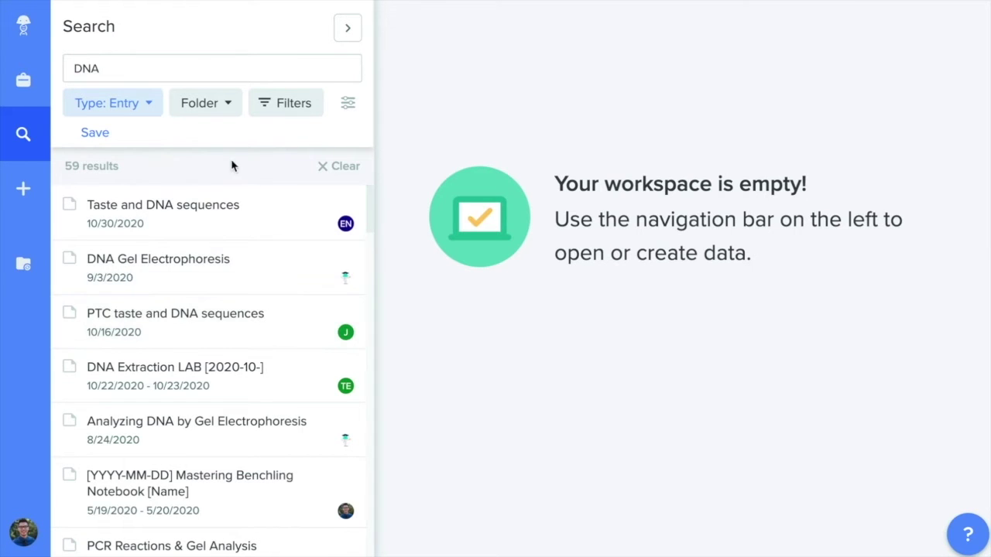
pyautogui.click(37, 139)
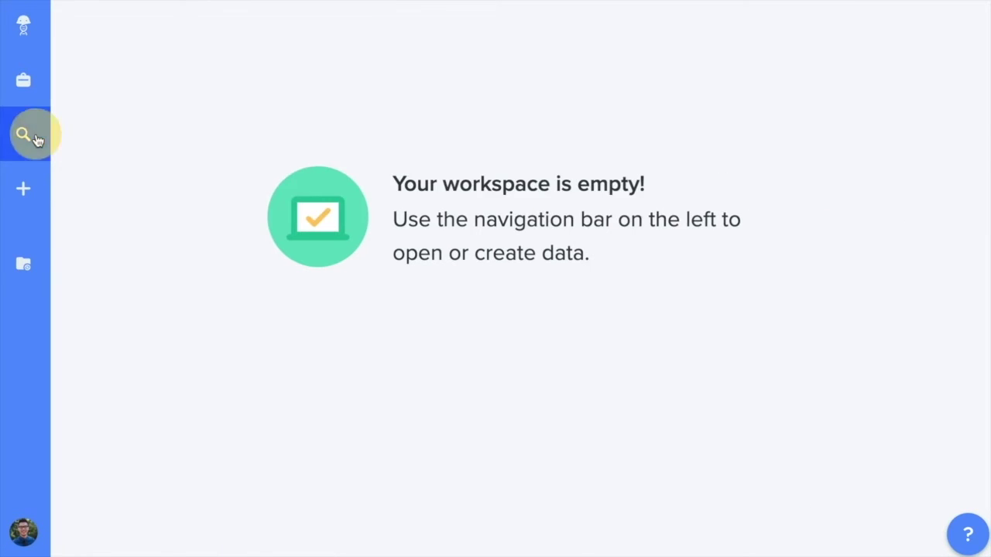
pyautogui.click(31, 204)
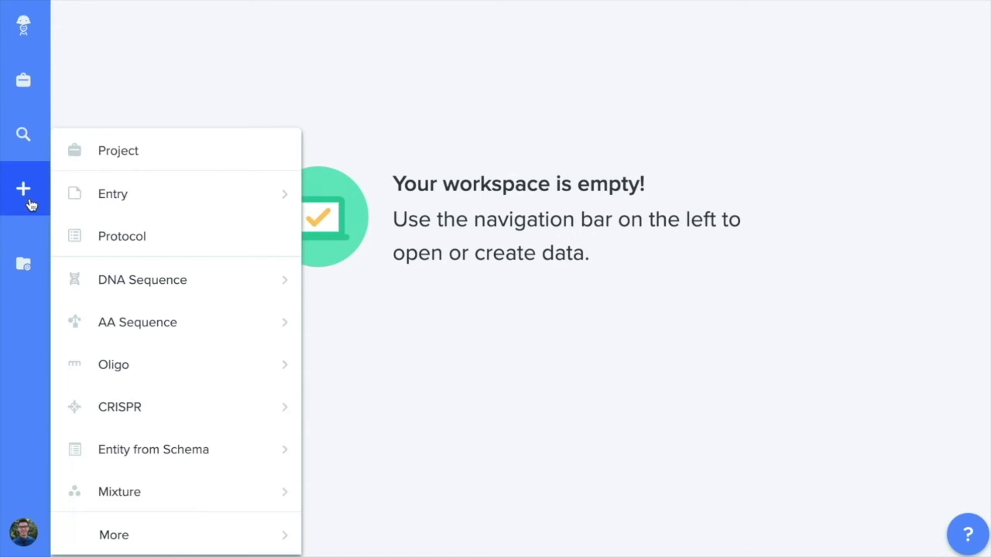
pyautogui.moveTo(188, 186)
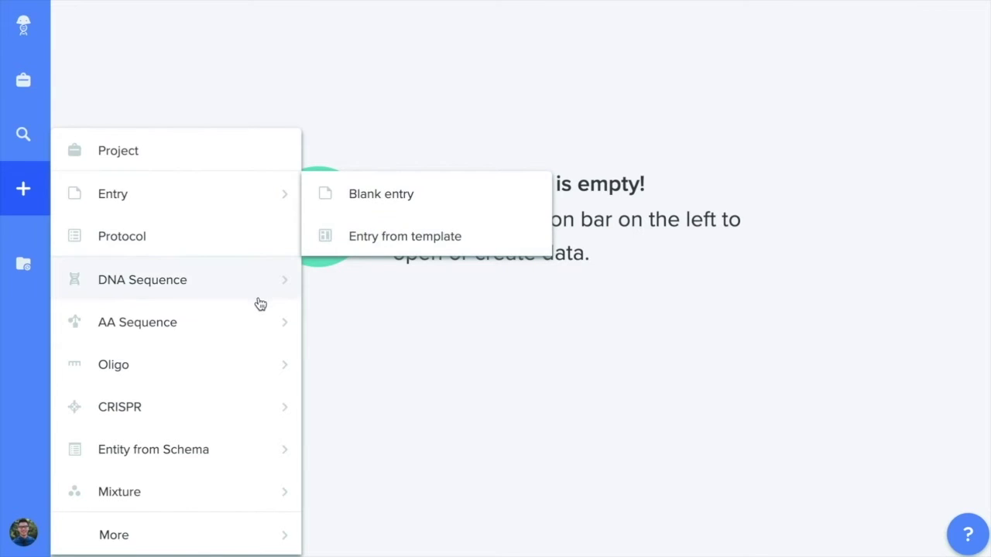
pyautogui.moveTo(257, 301)
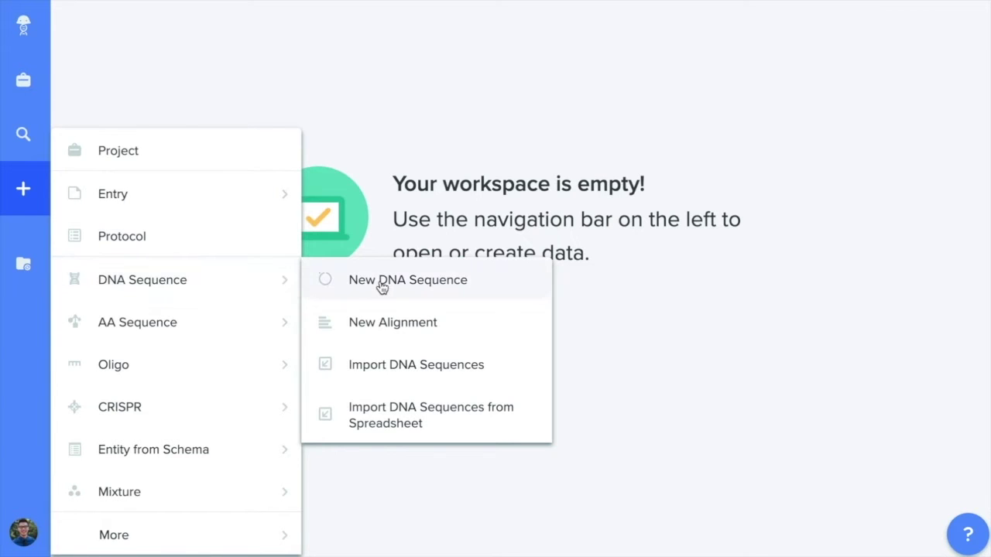
pyautogui.moveTo(295, 326)
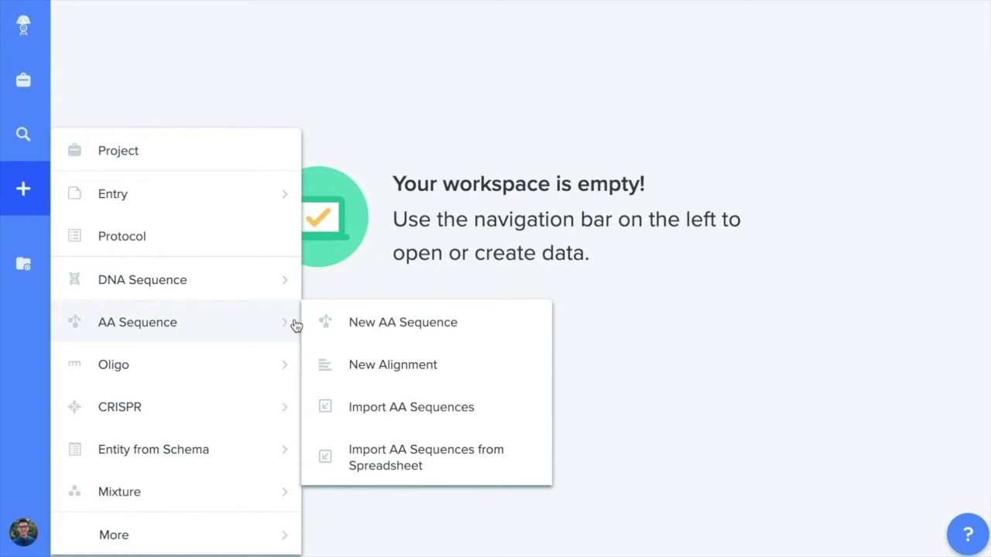
pyautogui.click(353, 290)
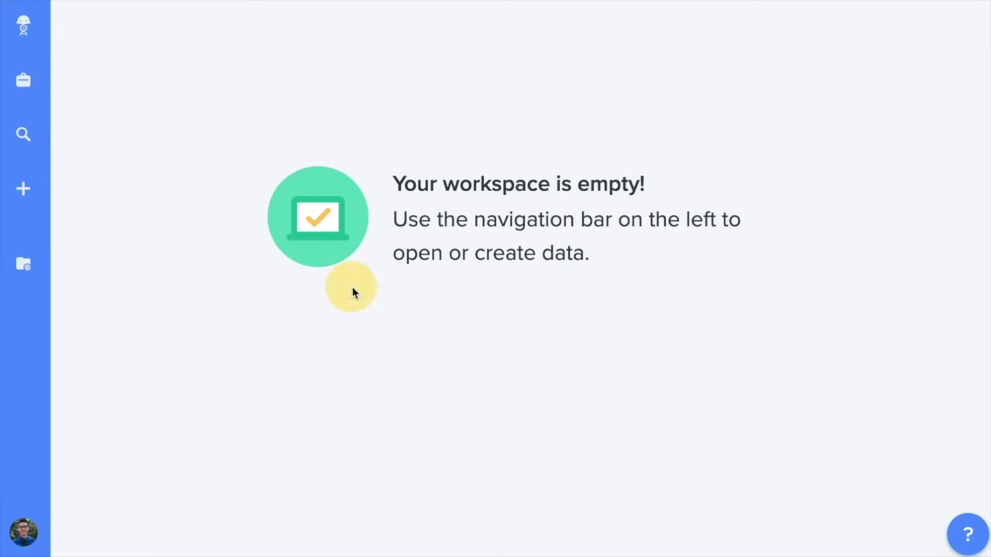
pyautogui.click(34, 264)
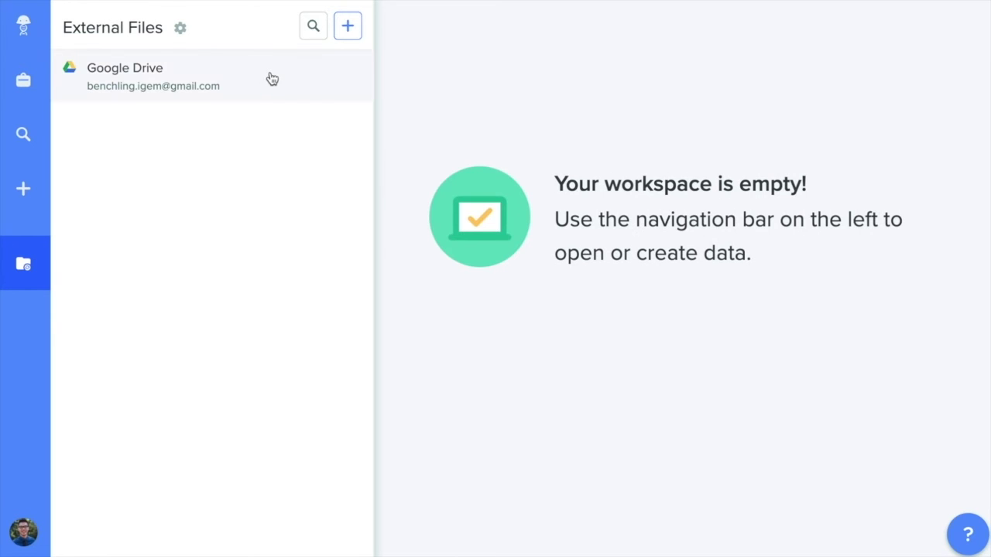
pyautogui.click(354, 36)
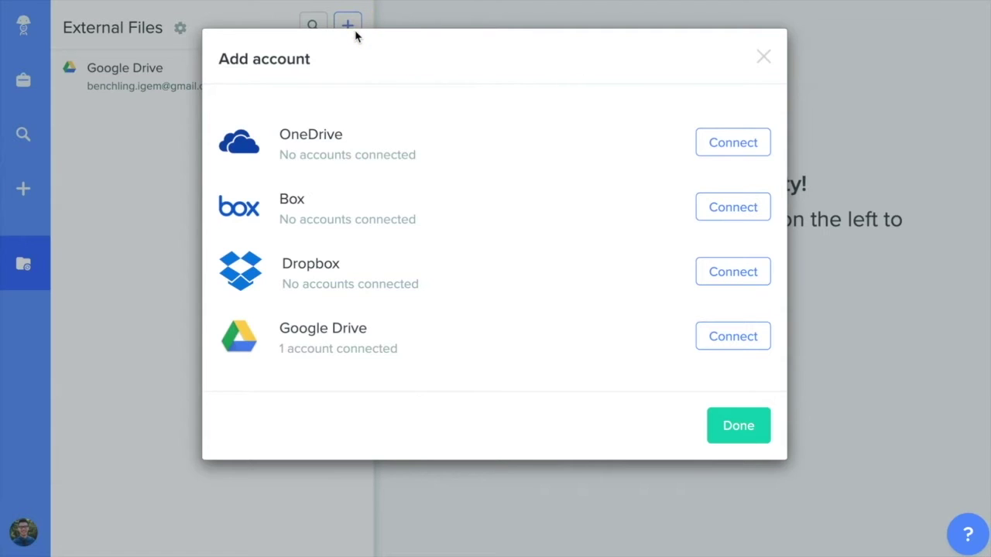
pyautogui.click(365, 139)
pyautogui.click(361, 191)
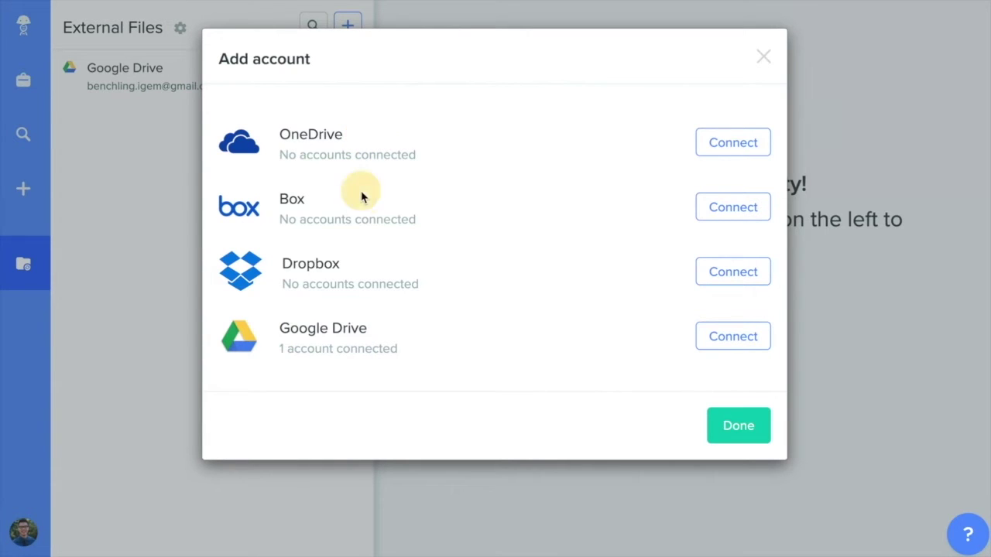
pyautogui.click(360, 267)
pyautogui.click(388, 332)
pyautogui.click(735, 426)
pyautogui.click(179, 89)
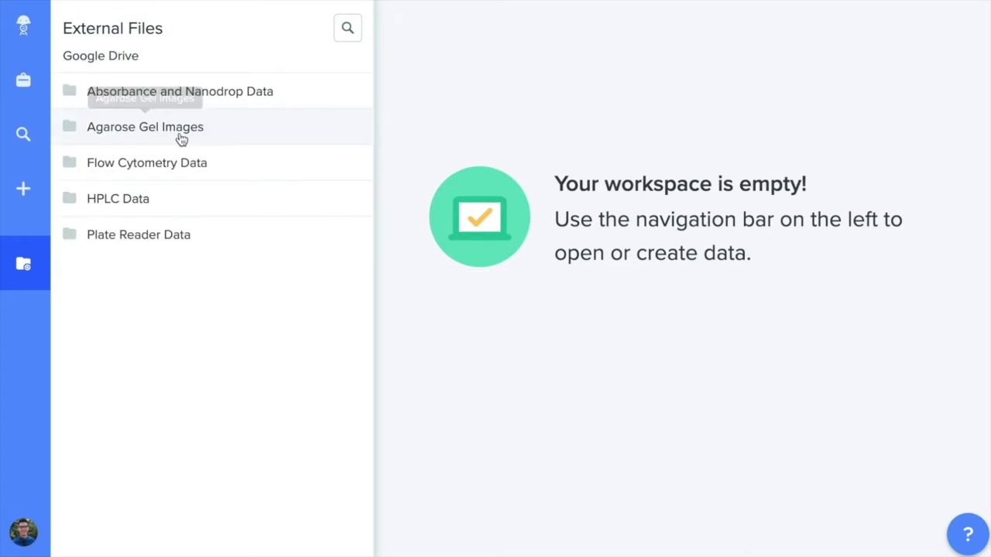
pyautogui.click(186, 106)
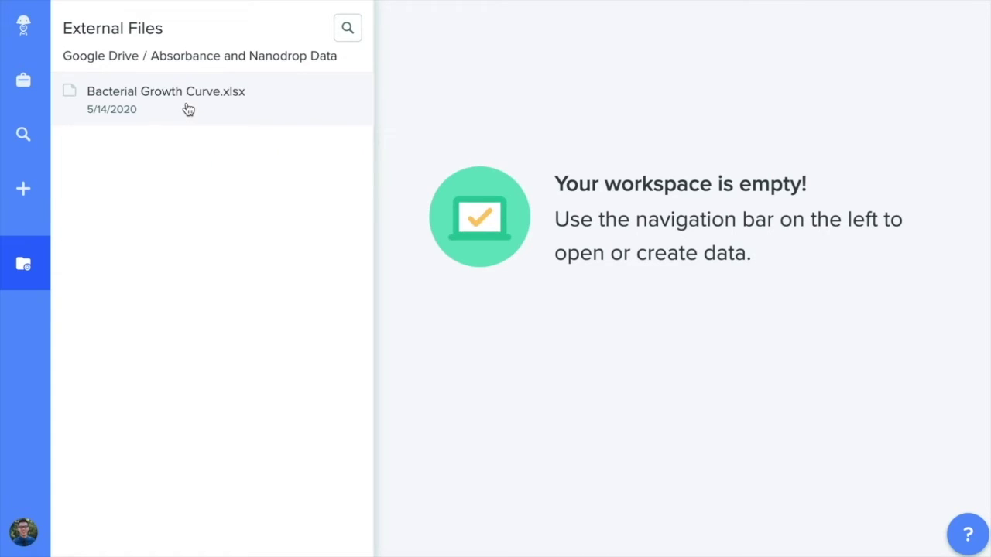
pyautogui.click(28, 282)
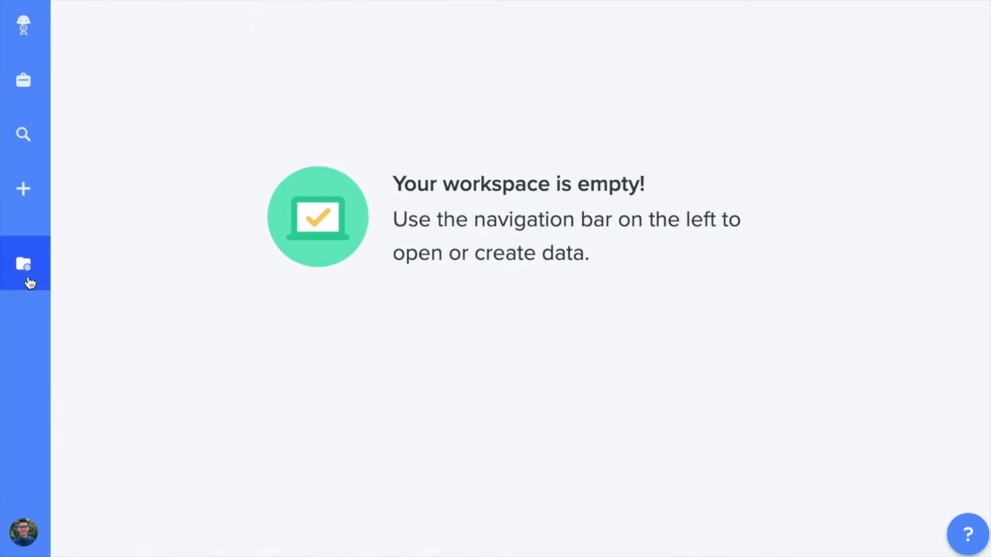
pyautogui.click(24, 533)
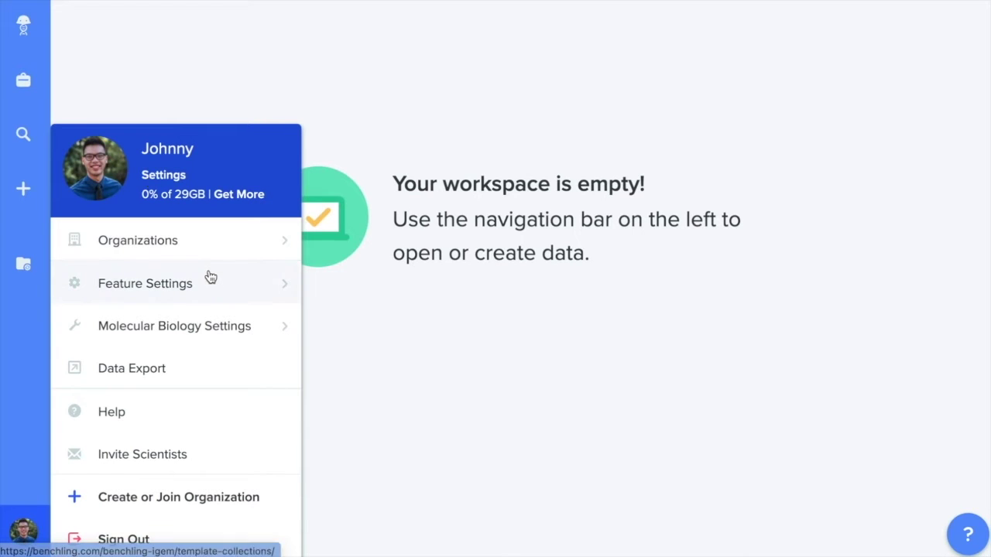
pyautogui.moveTo(261, 277)
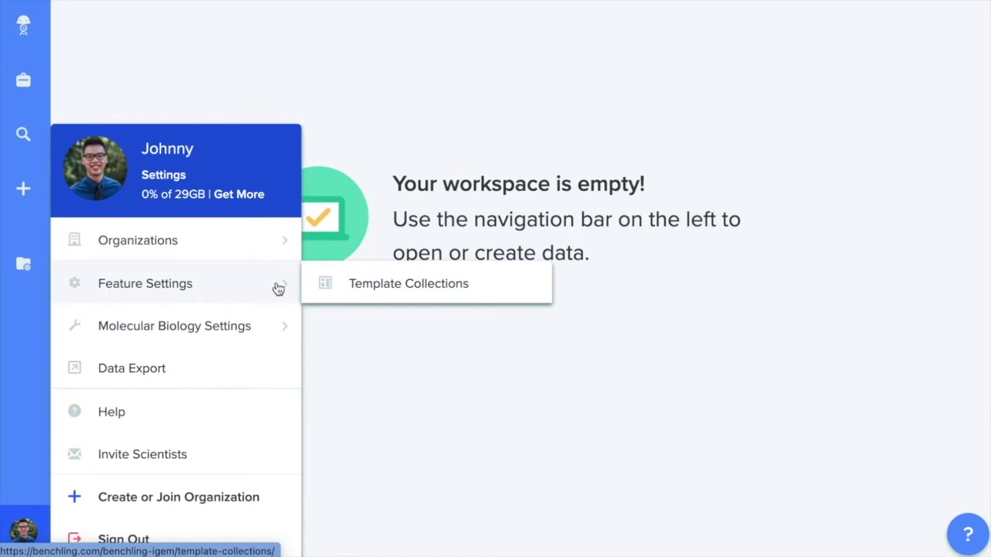
pyautogui.moveTo(263, 333)
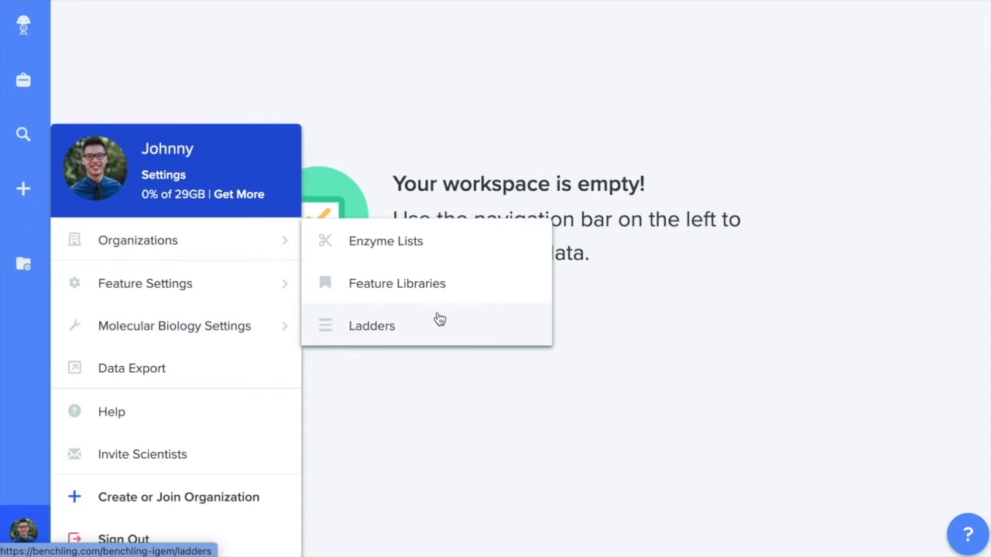
pyautogui.click(417, 409)
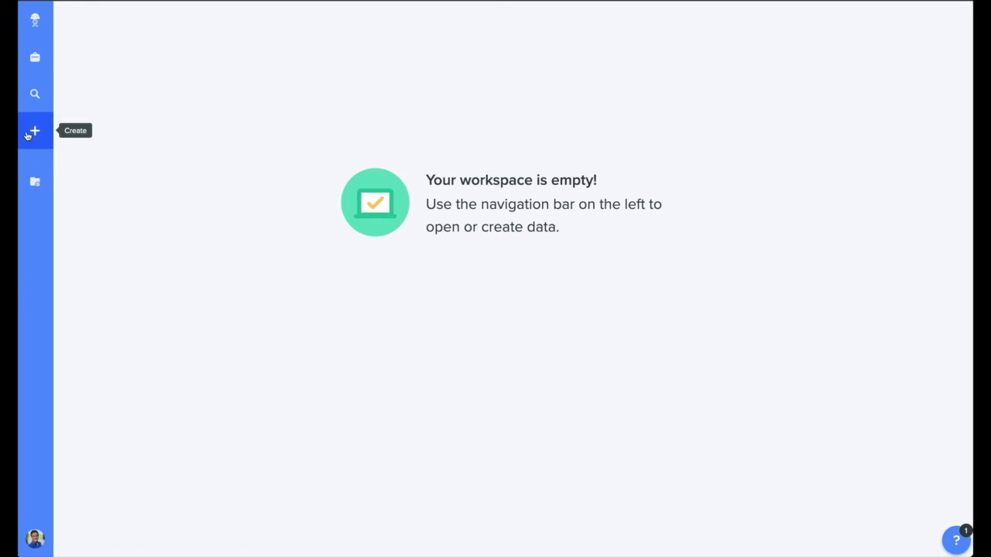
# Create a blank notebook entry named 'Notebook Entry' in Example Project
pyautogui.click(27, 136)
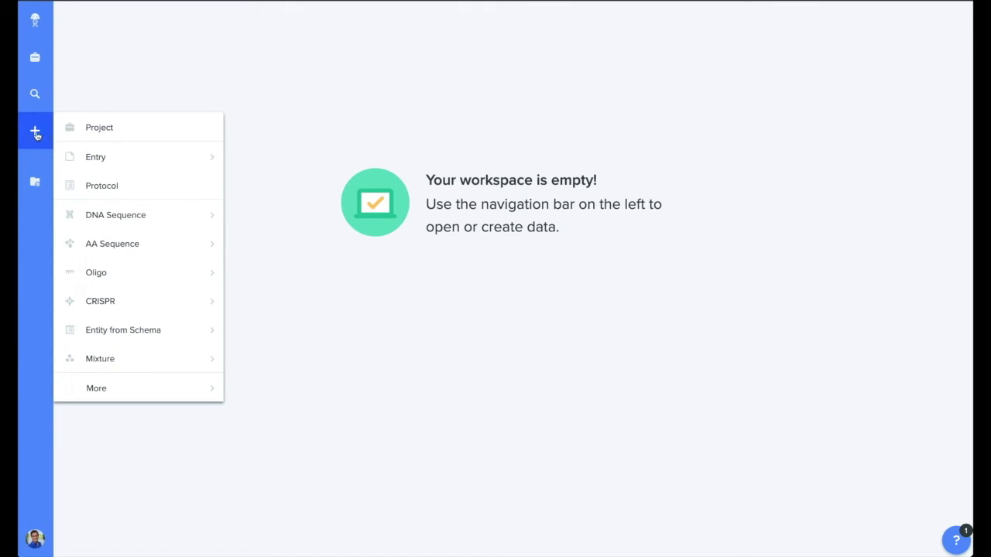
pyautogui.moveTo(96, 157)
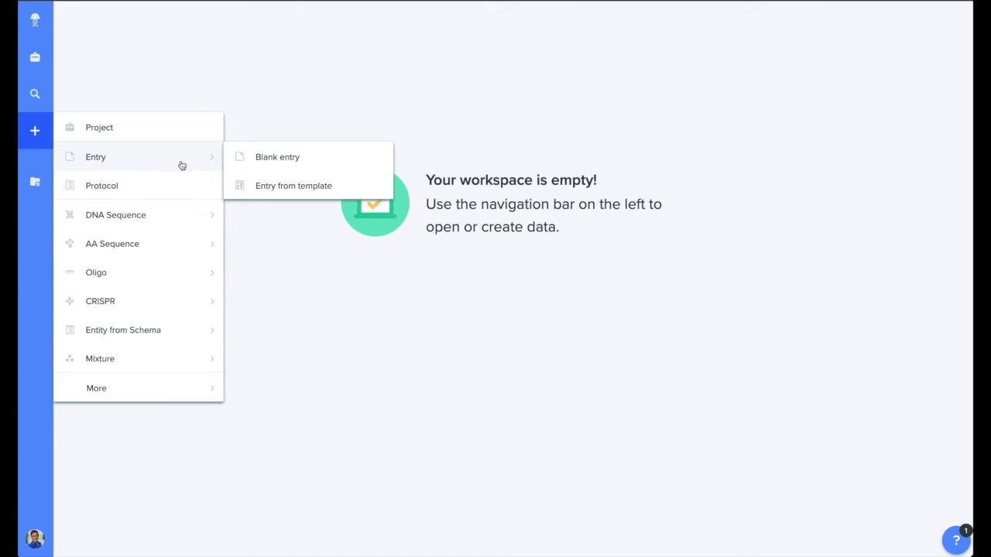
pyautogui.click(272, 158)
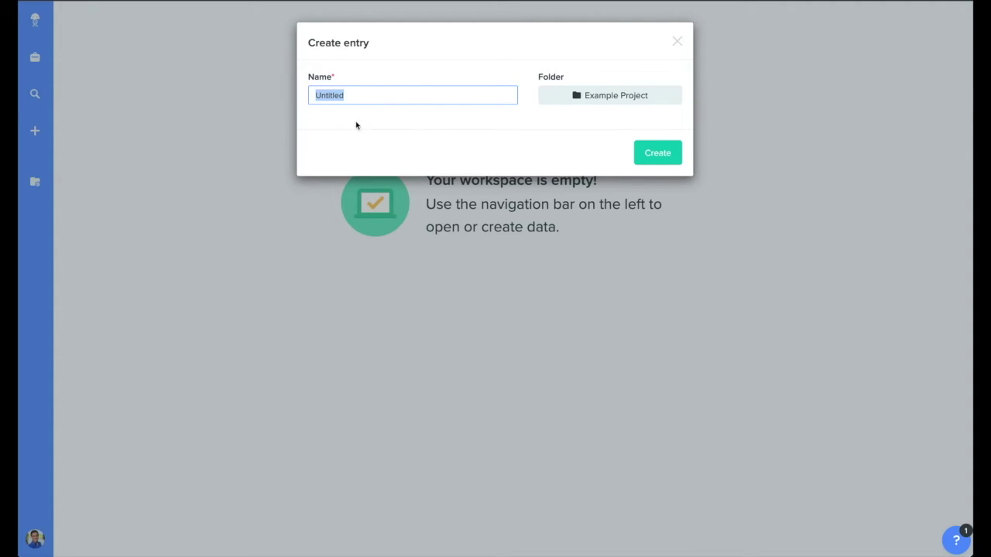
pyautogui.press('BackSpace')
pyautogui.write('Notebook Entry')
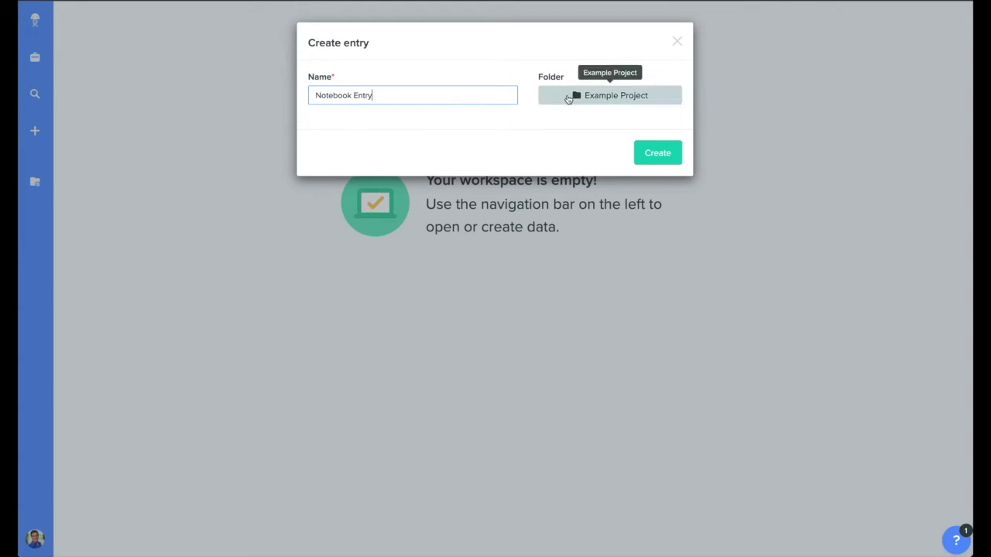
pyautogui.click(651, 161)
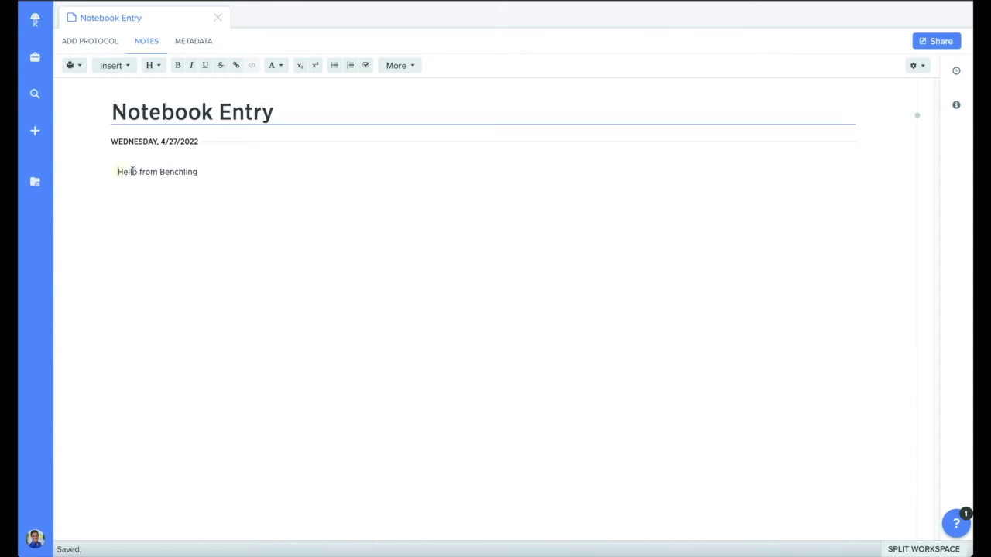
# Make 'Hello from Benchling' a Header 1 and link the word Benchling to its .com address
pyautogui.moveTo(118, 172); pyautogui.dragTo(263, 171)
pyautogui.click(154, 66)
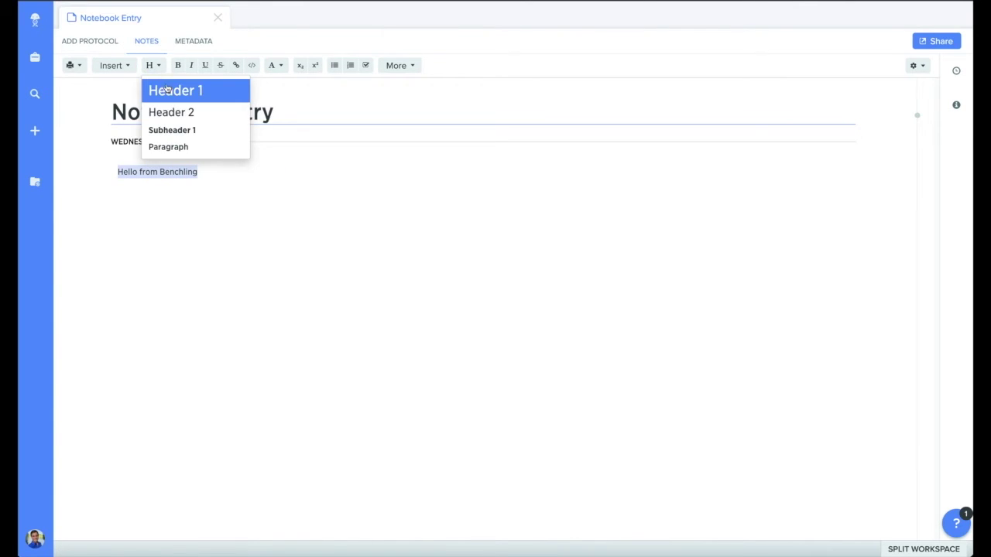
pyautogui.click(172, 91)
pyautogui.doubleClick(227, 176)
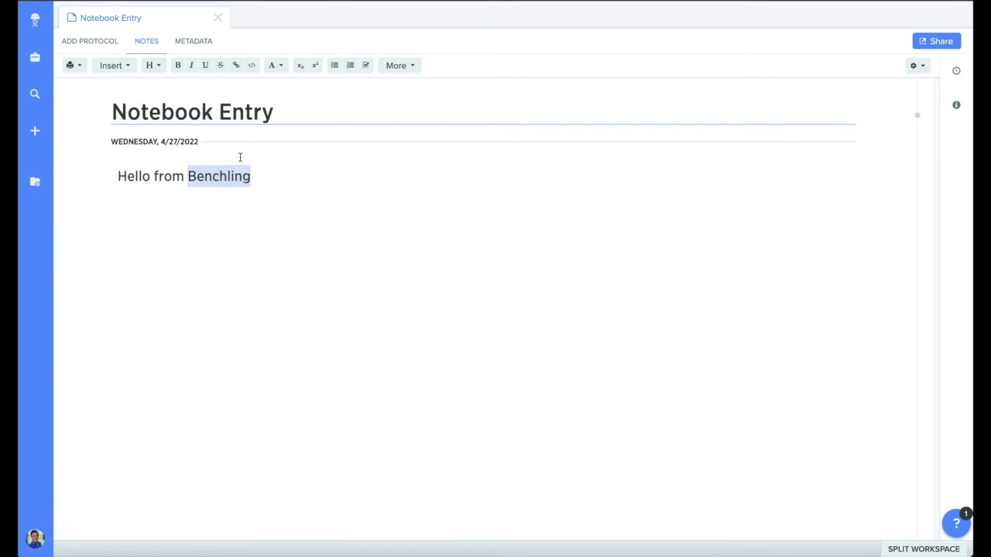
pyautogui.click(237, 66)
pyautogui.click(353, 140)
pyautogui.write('.com')
pyautogui.press('Return')
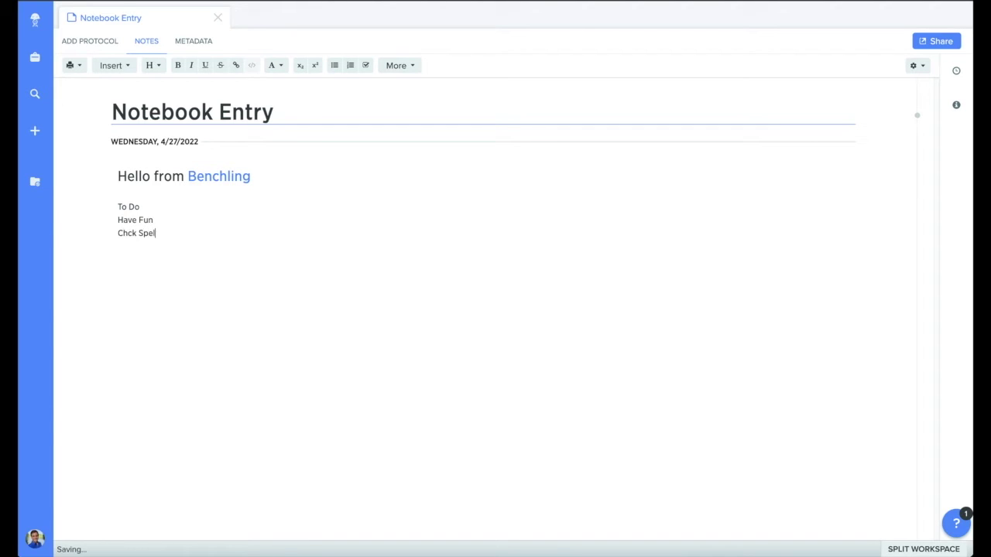
# Bold the To Do line, turn Have Fun and Chck Spelling into checkboxes, and tick Have Fun
pyautogui.tripleClick(131, 200)
pyautogui.click(178, 65)
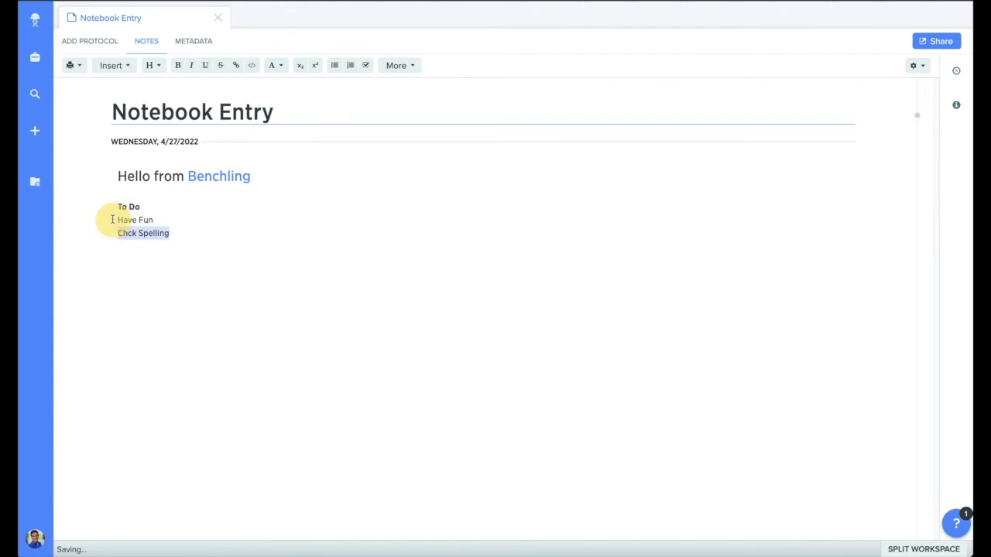
pyautogui.moveTo(171, 234); pyautogui.dragTo(106, 212)
pyautogui.click(367, 66)
pyautogui.click(130, 220)
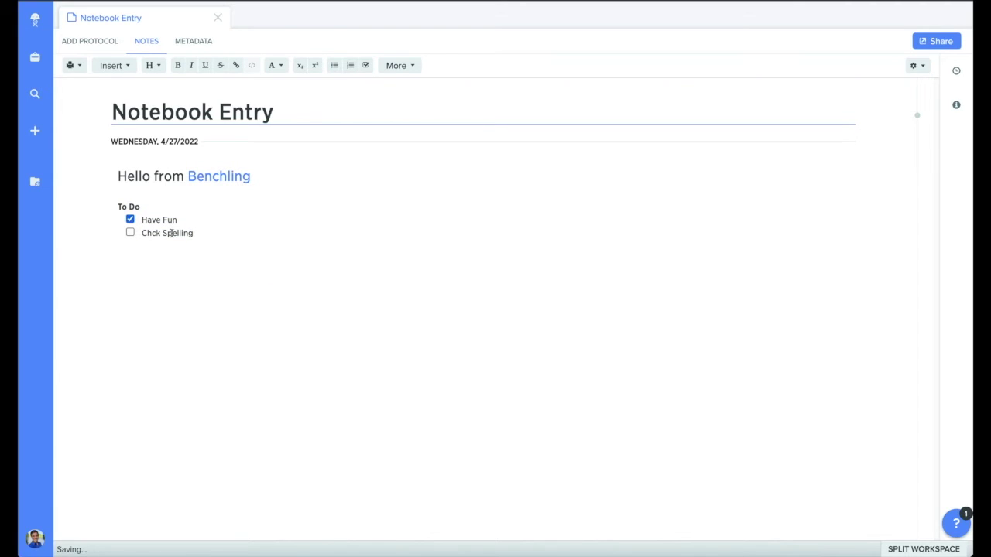
# Enable spell check, correct 'Chck' to 'Check', and tick the Check Spelling checkbox
pyautogui.click(913, 65)
pyautogui.click(865, 106)
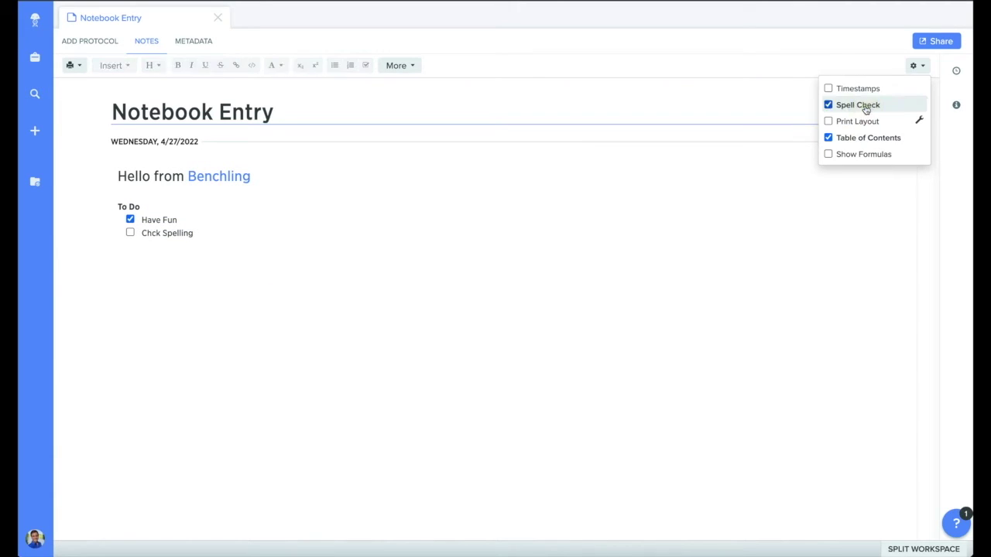
pyautogui.click(194, 233)
pyautogui.rightClick(151, 238)
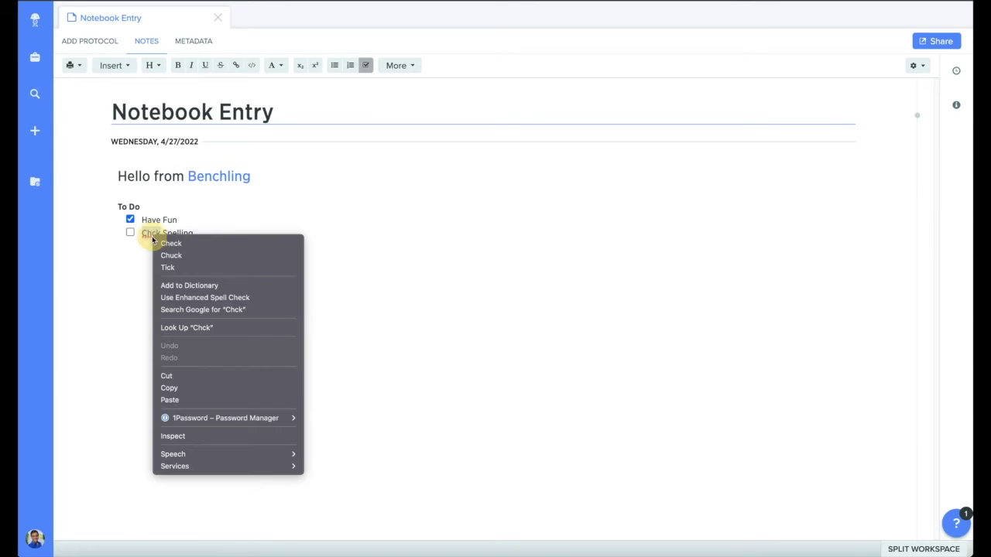
pyautogui.click(153, 241)
pyautogui.click(130, 233)
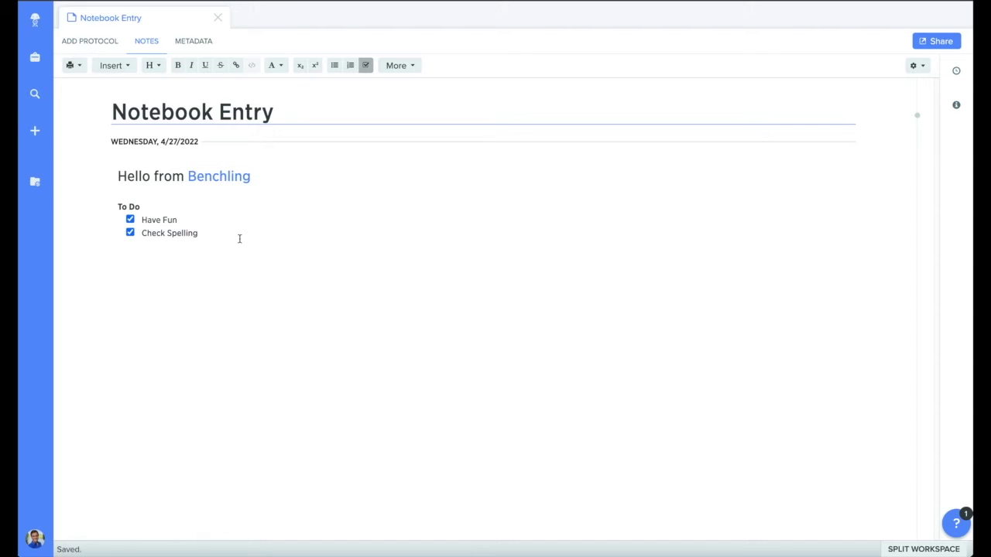
pyautogui.click(123, 67)
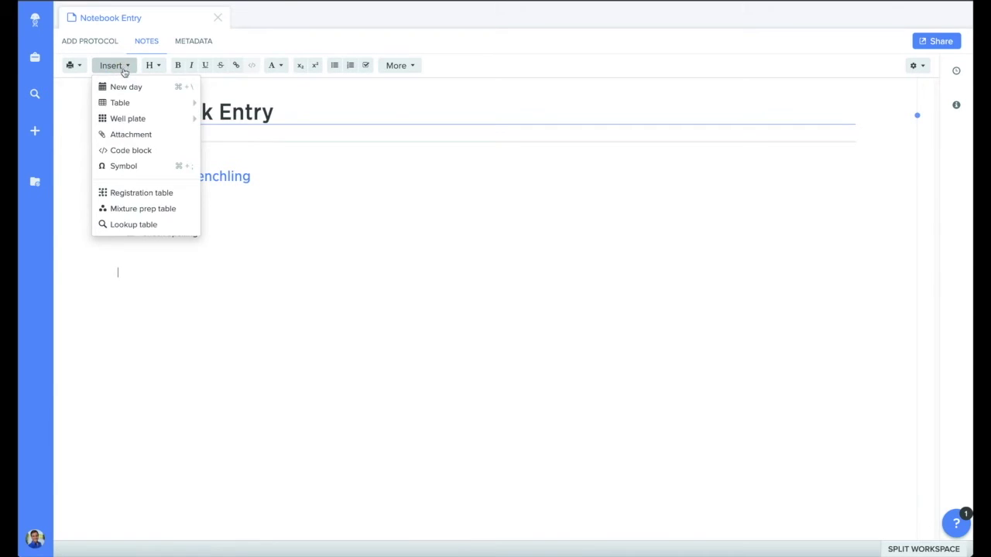
# Add a Thursday 4/28/2022 day section and insert a 3-row, 4-column table
pyautogui.click(122, 85)
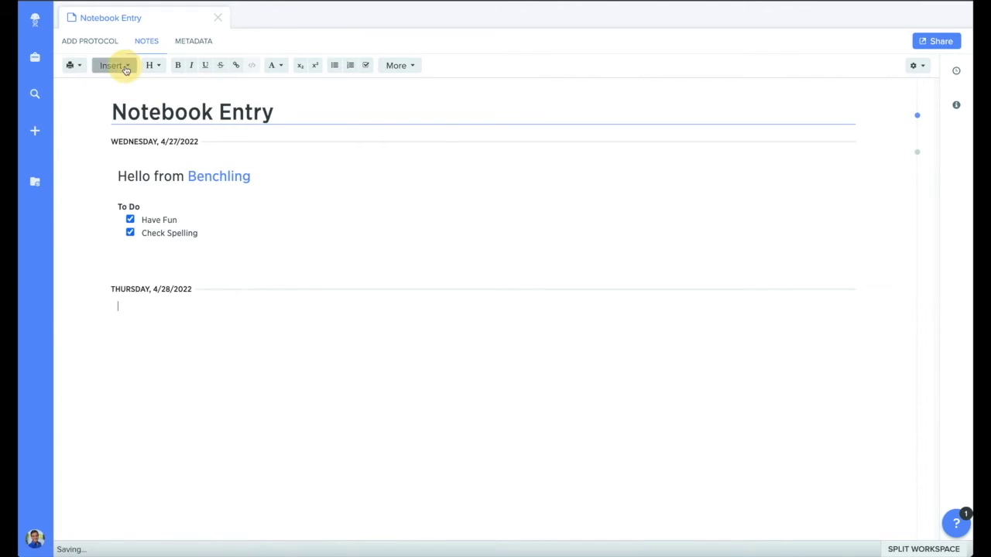
pyautogui.click(124, 68)
pyautogui.moveTo(124, 104)
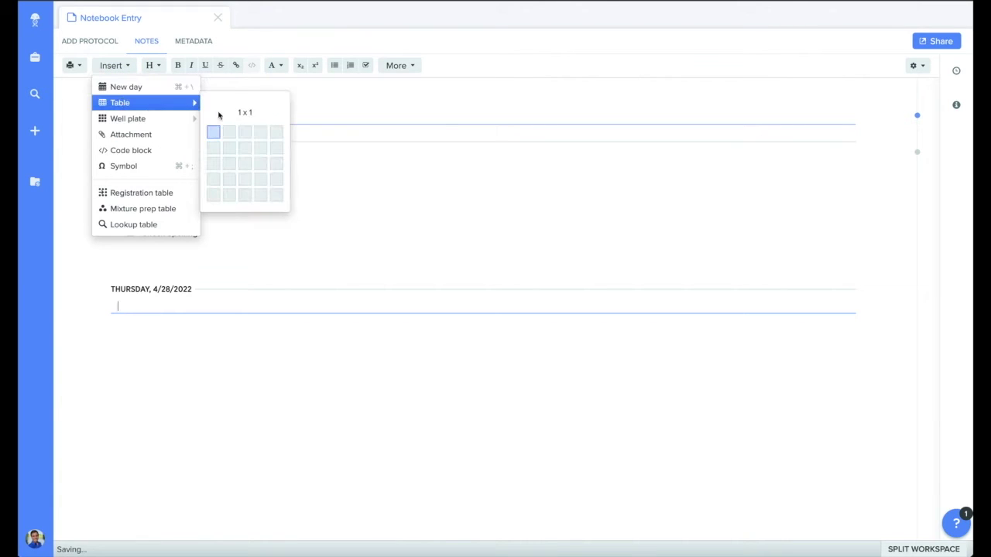
pyautogui.click(259, 166)
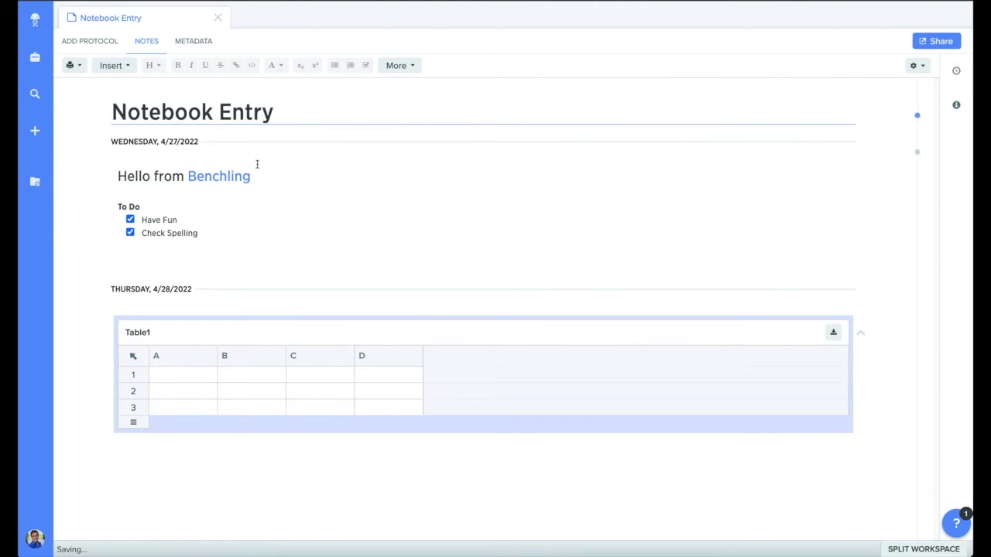
# Name the table 'Data' and rename its first columns to Type and Starting Value
pyautogui.click(147, 333)
pyautogui.click(165, 345)
pyautogui.write('Data')
pyautogui.press('Return')
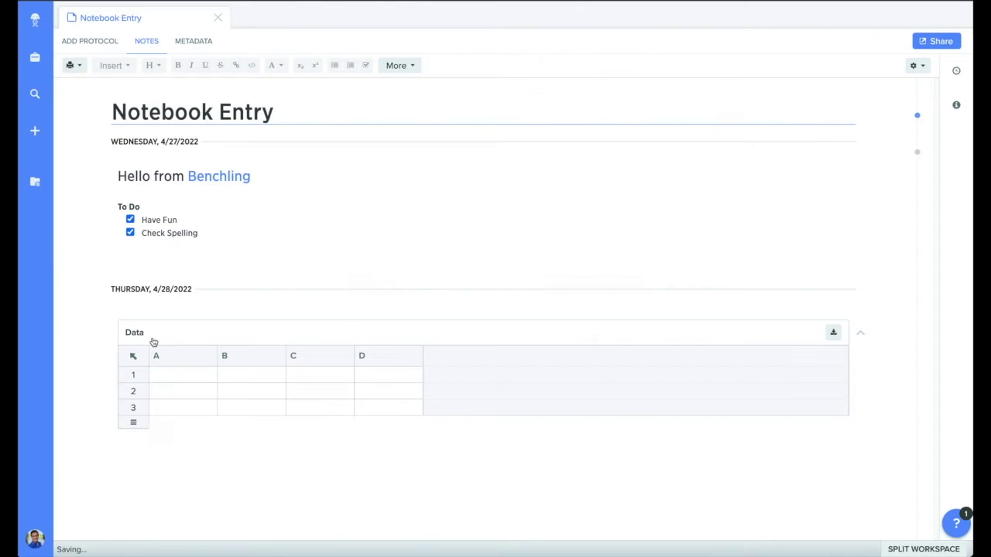
pyautogui.rightClick(178, 363)
pyautogui.click(198, 370)
pyautogui.write('Type')
pyautogui.press('Return')
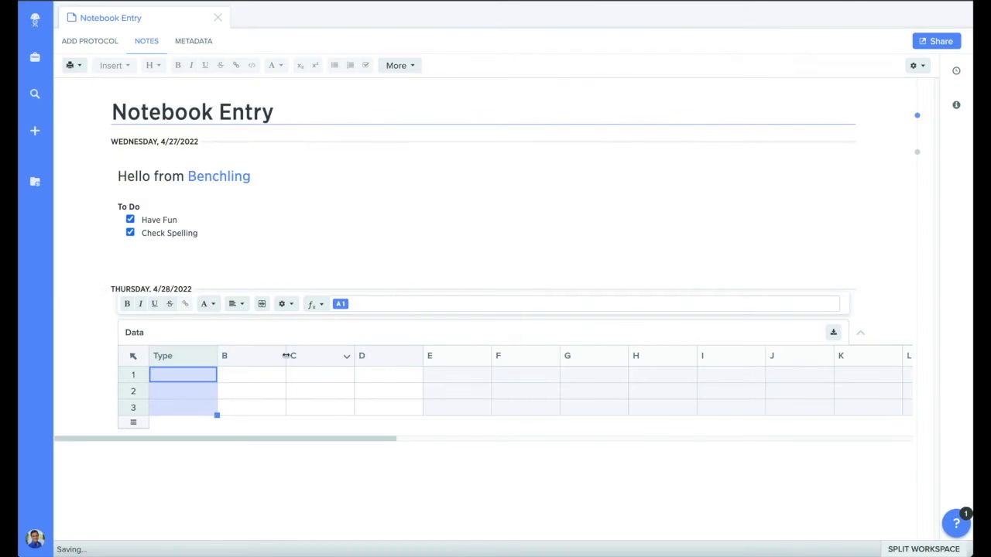
pyautogui.doubleClick(273, 360)
pyautogui.write('Starting Value')
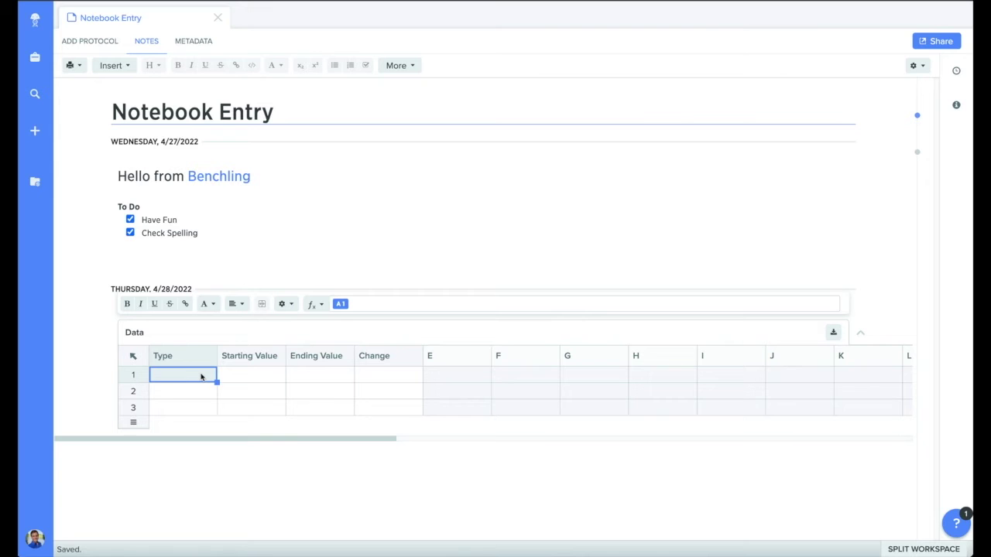
# Create and save a selector named 'Type' with options Experimental and Control for cell A1
pyautogui.click(285, 303)
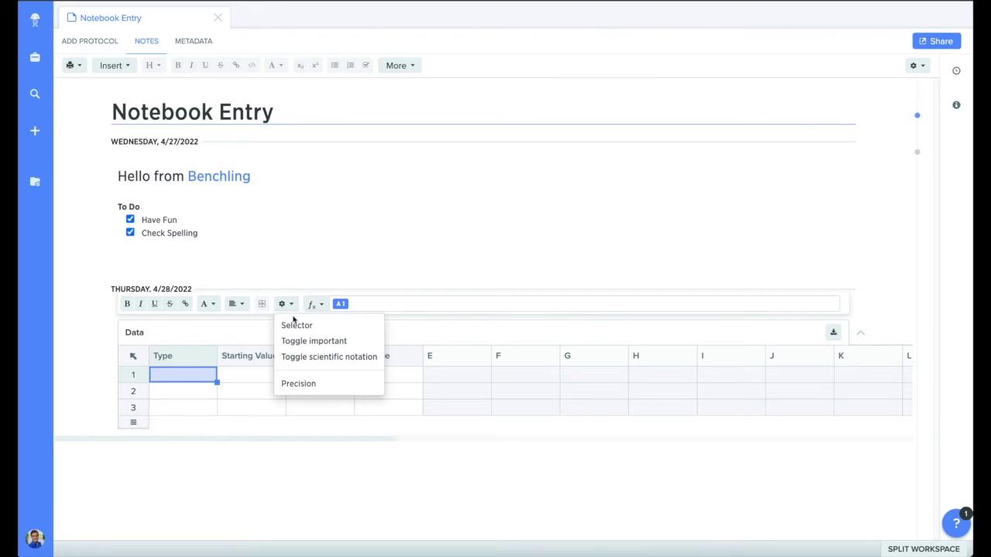
pyautogui.click(295, 326)
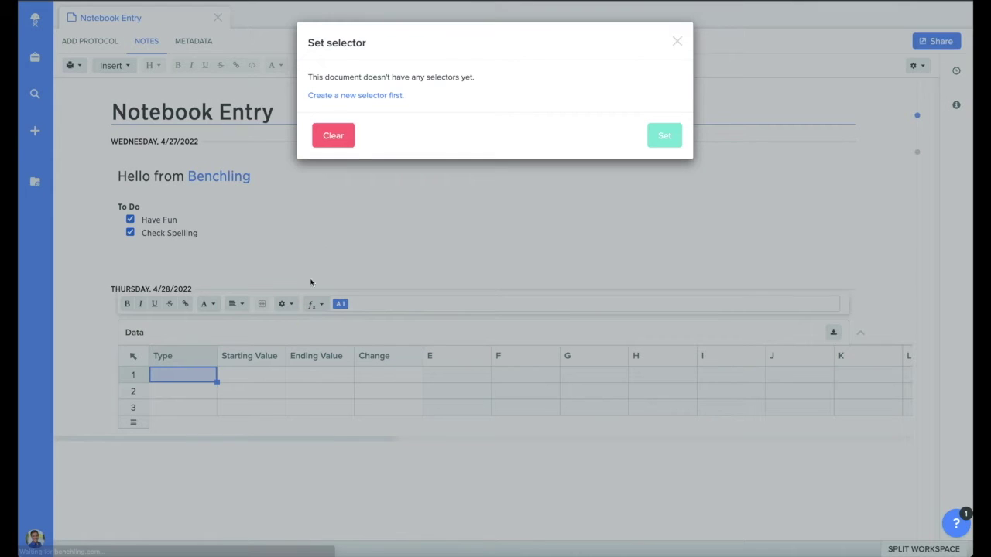
pyautogui.click(373, 97)
pyautogui.tripleClick(502, 95)
pyautogui.press('BackSpace')
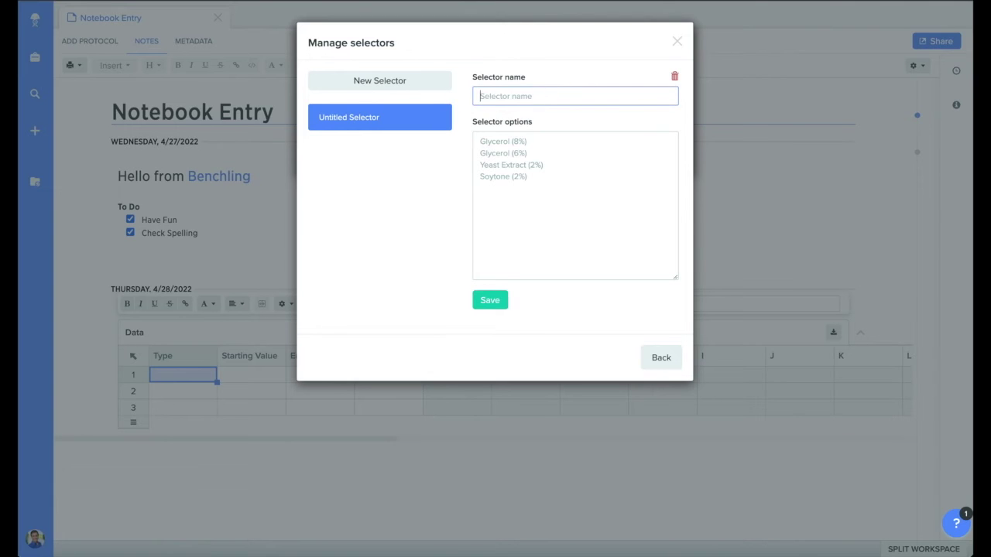
pyautogui.write('Type')
pyautogui.click(546, 141)
pyautogui.write('Experimental')
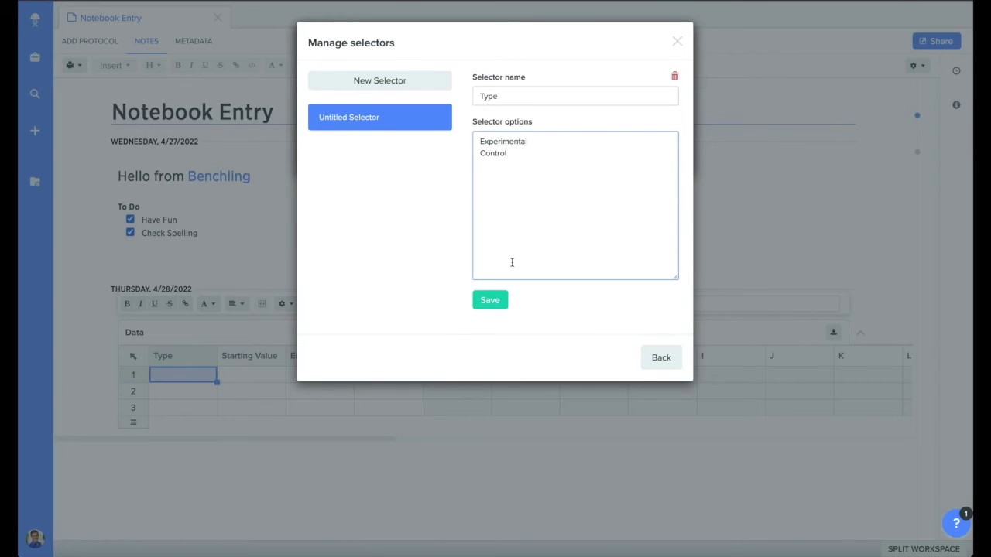
pyautogui.click(499, 306)
pyautogui.click(662, 365)
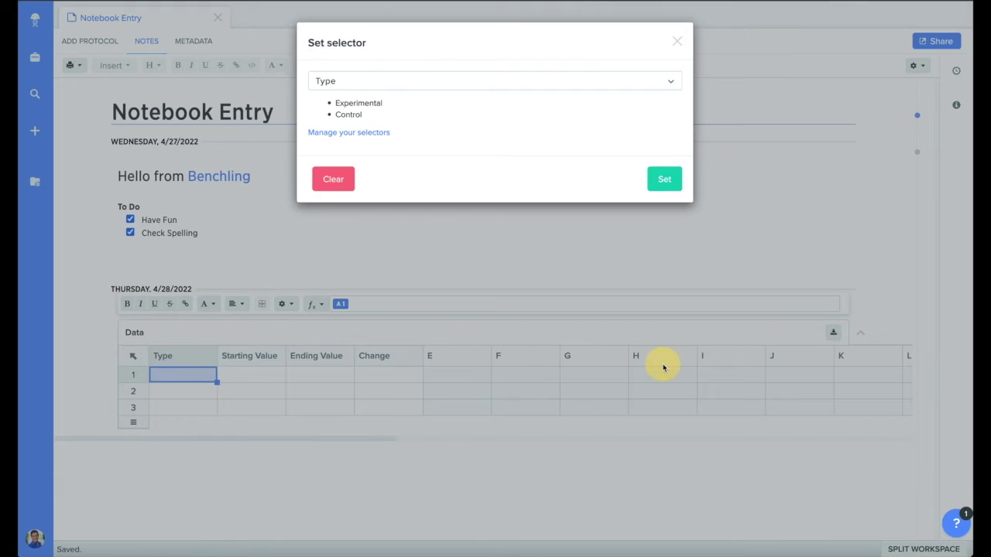
# Apply the Type selector to A1, choose Experimental, and widen column A to fit it
pyautogui.click(661, 178)
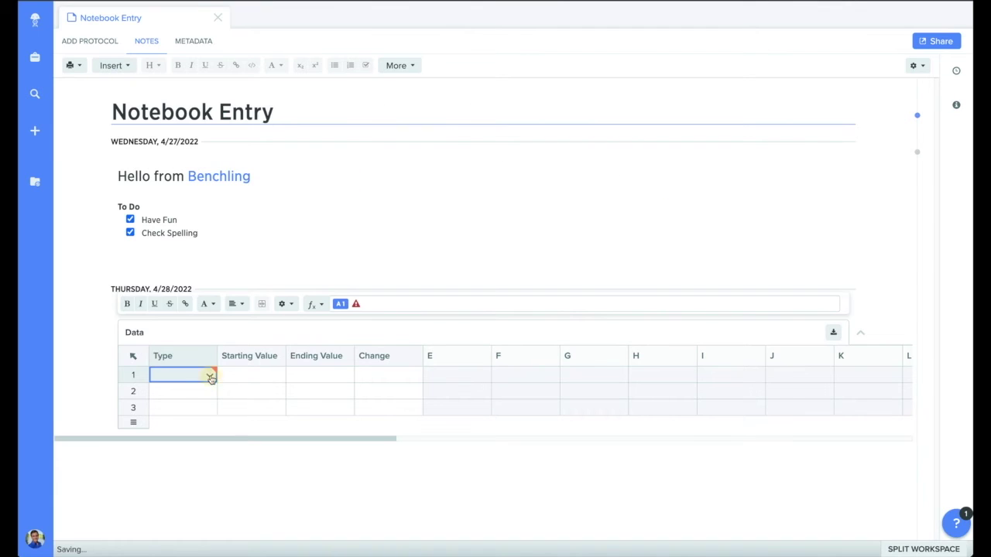
pyautogui.click(210, 377)
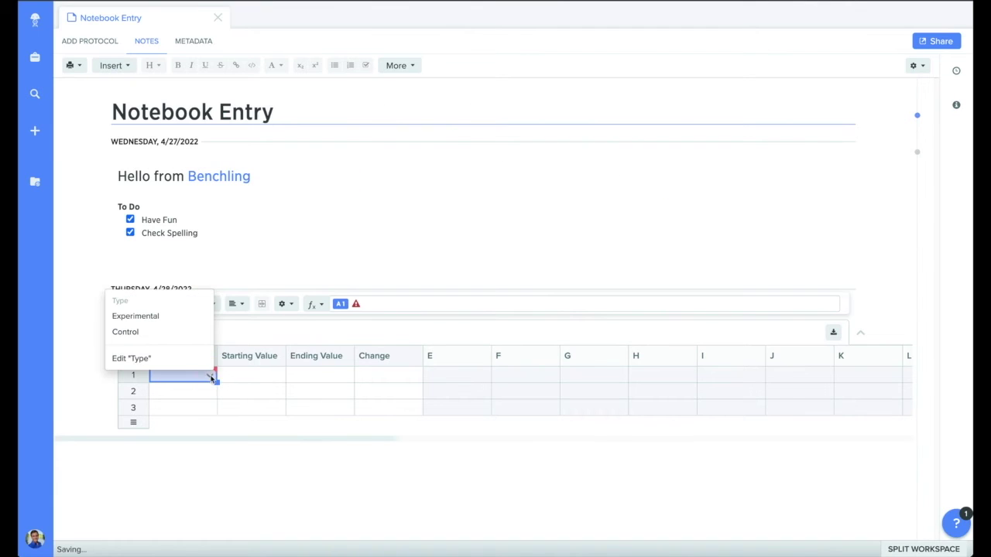
pyautogui.click(171, 318)
pyautogui.moveTo(219, 375); pyautogui.dragTo(231, 376)
# Enter 6.3 and 10.7 in row 1, compute Change as =C1-B1, then collapse the table
pyautogui.click(250, 377)
pyautogui.write('6.3')
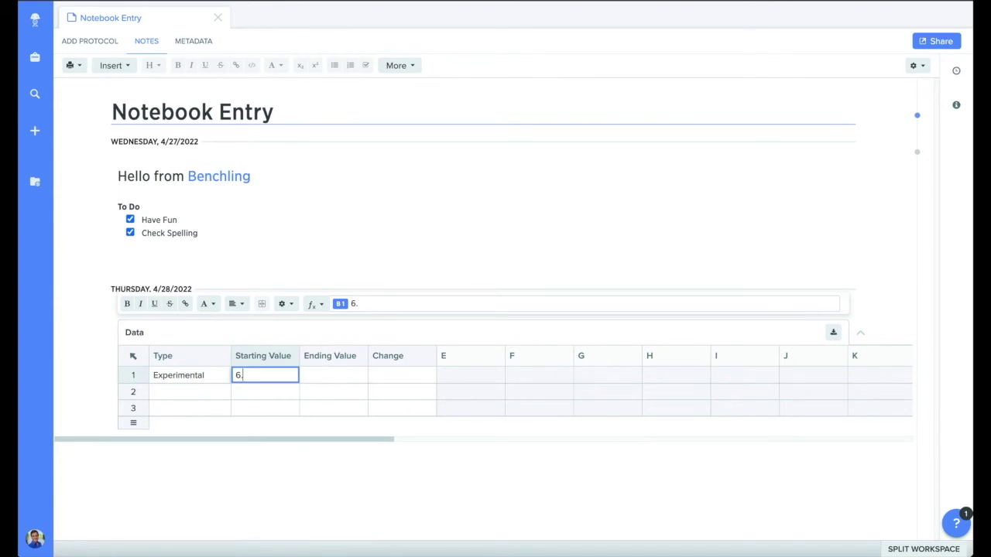
pyautogui.click(328, 377)
pyautogui.write('10.7')
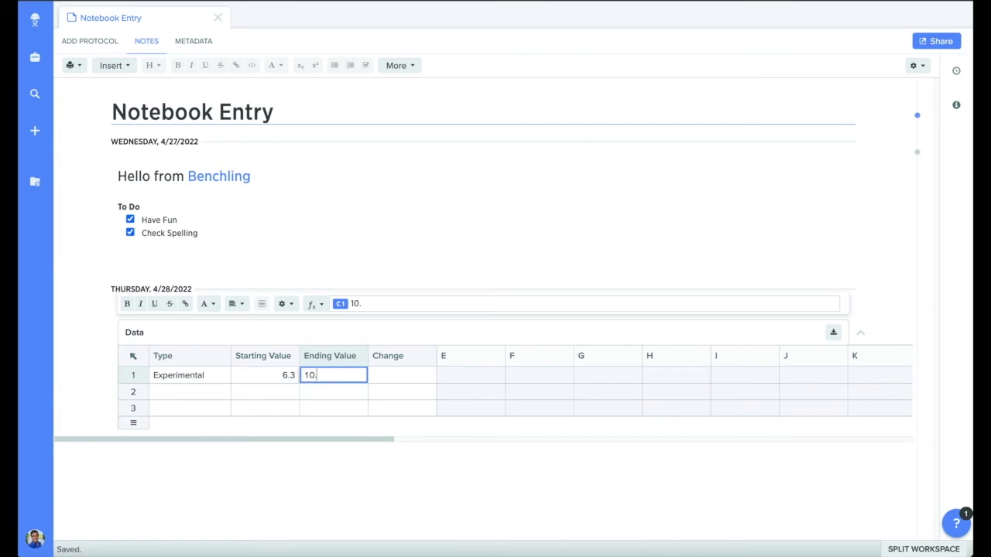
pyautogui.click(394, 377)
pyautogui.write('=')
pyautogui.click(351, 377)
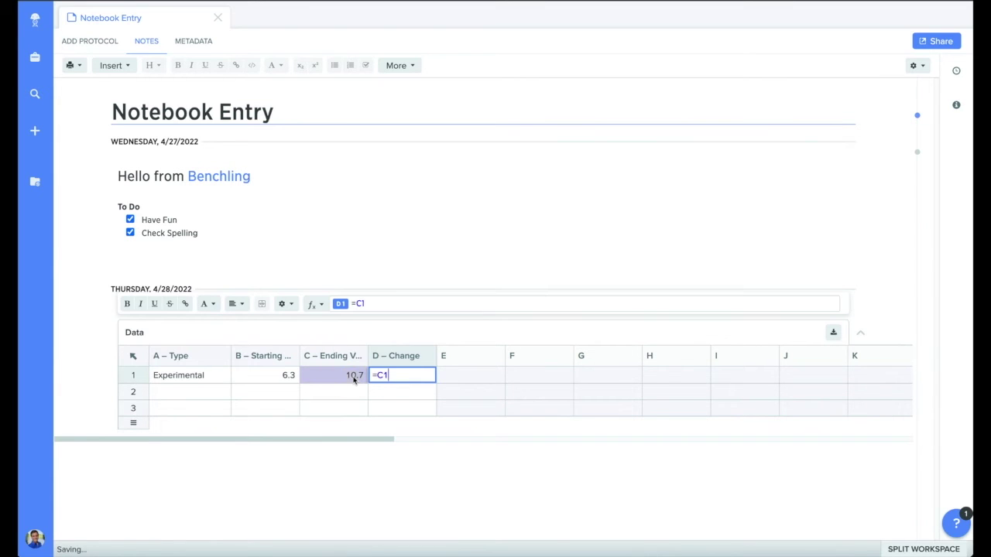
pyautogui.write('-')
pyautogui.click(285, 377)
pyautogui.press('Return')
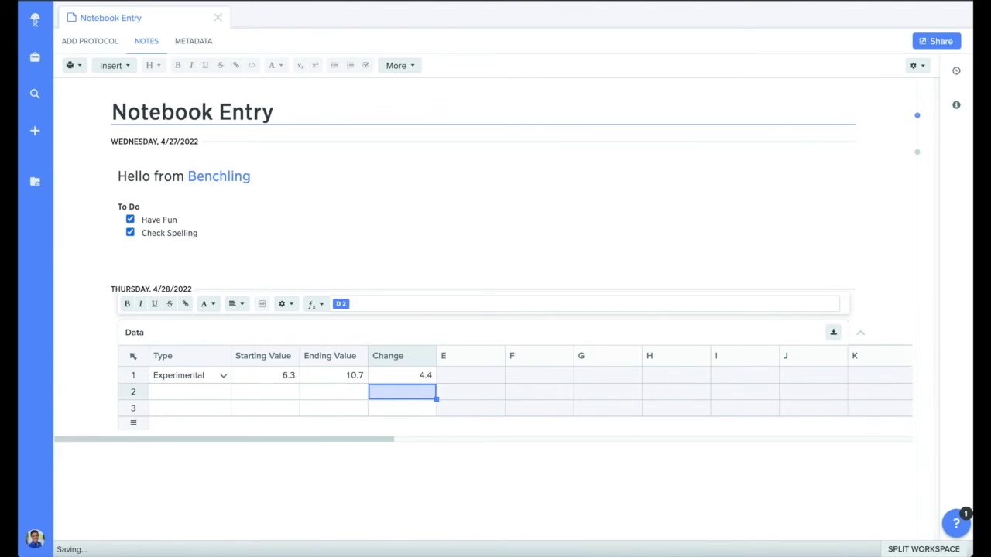
pyautogui.click(491, 474)
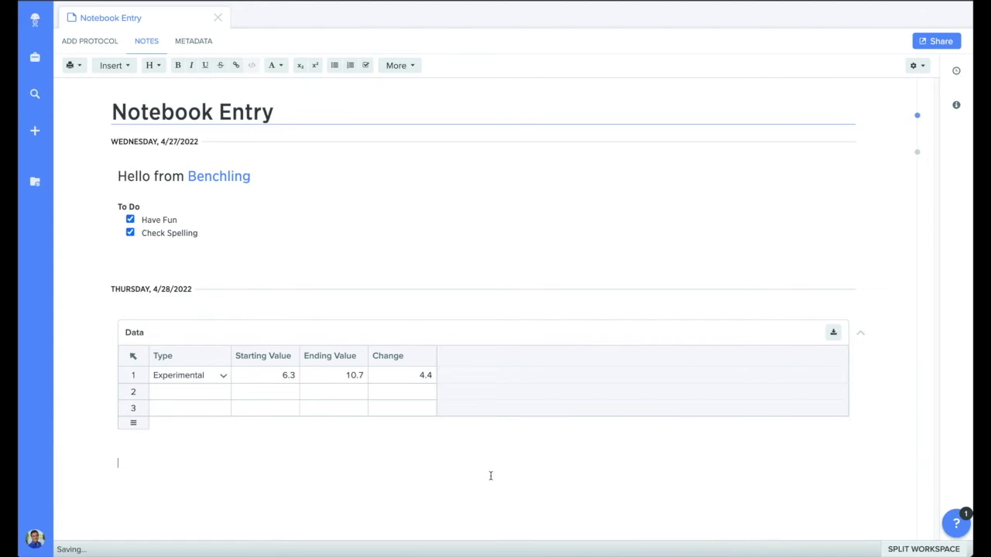
pyautogui.click(862, 336)
# Re-expand the Data table and glance at the account menu without choosing anything
pyautogui.click(862, 336)
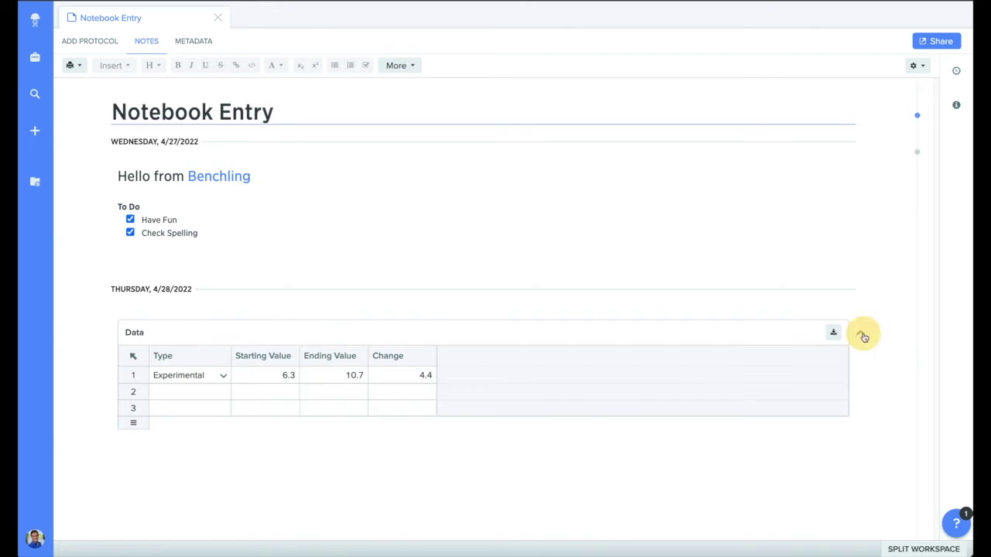
pyautogui.click(35, 538)
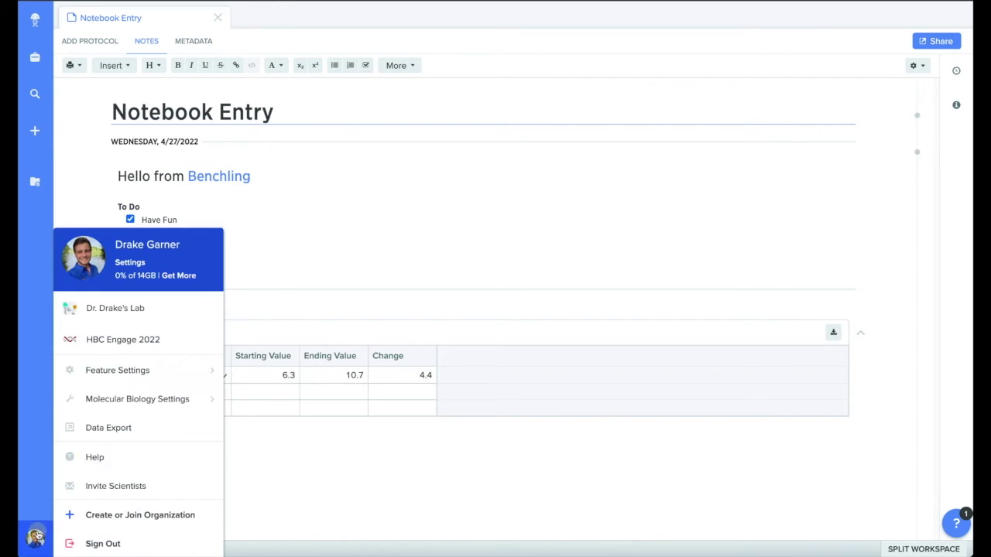
pyautogui.moveTo(155, 364)
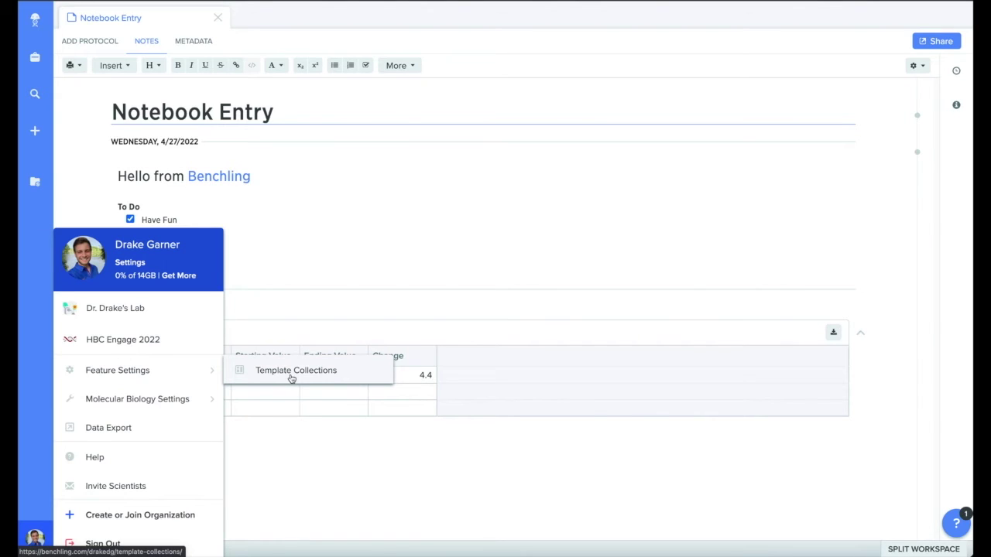
pyautogui.click(350, 218)
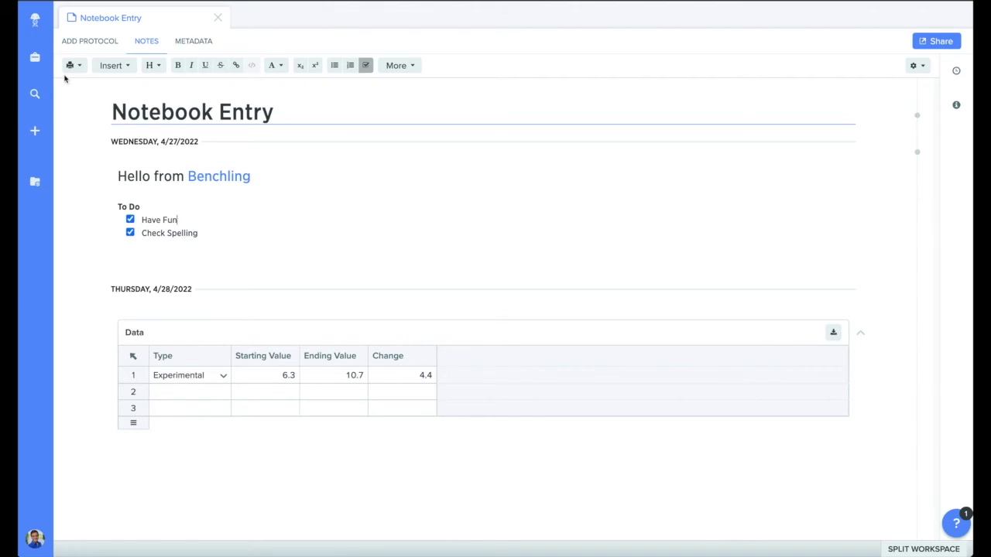
# Create a new entry from the Procedures Restriction Digest Template
pyautogui.click(33, 136)
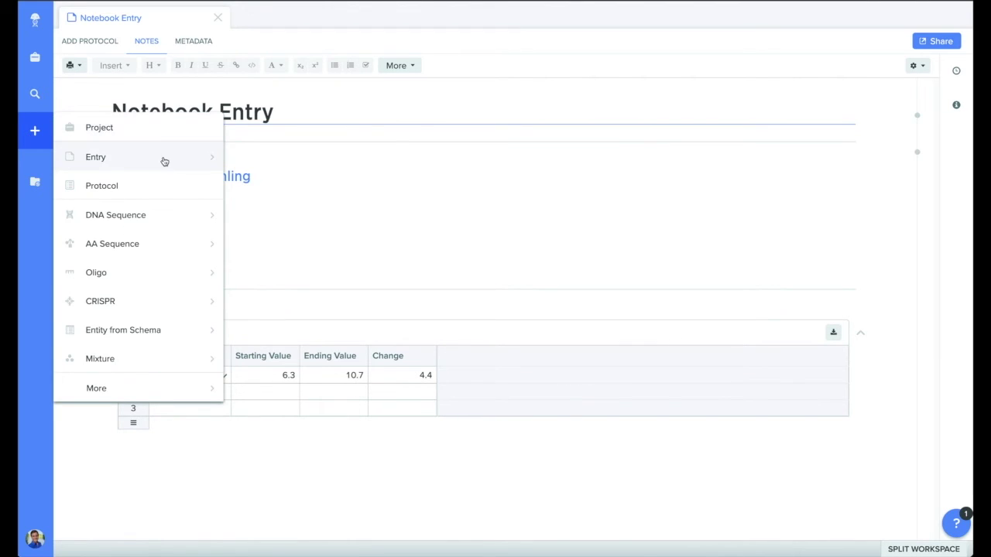
pyautogui.moveTo(165, 160)
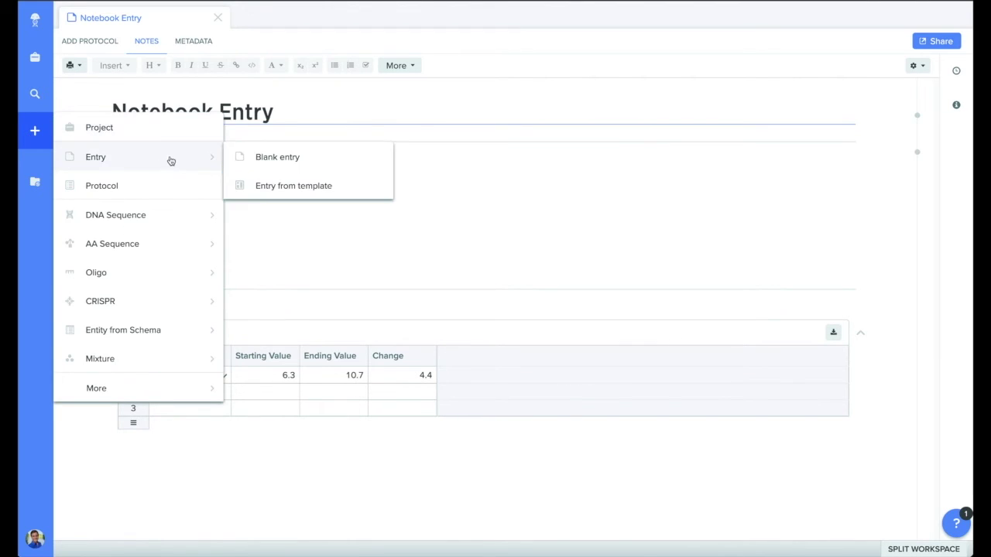
pyautogui.click(319, 190)
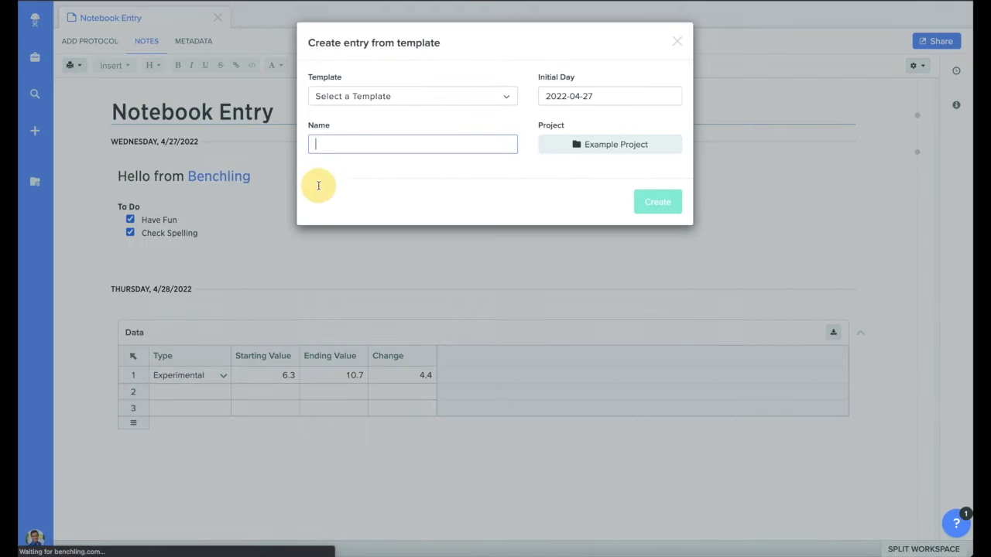
pyautogui.click(360, 95)
pyautogui.click(373, 186)
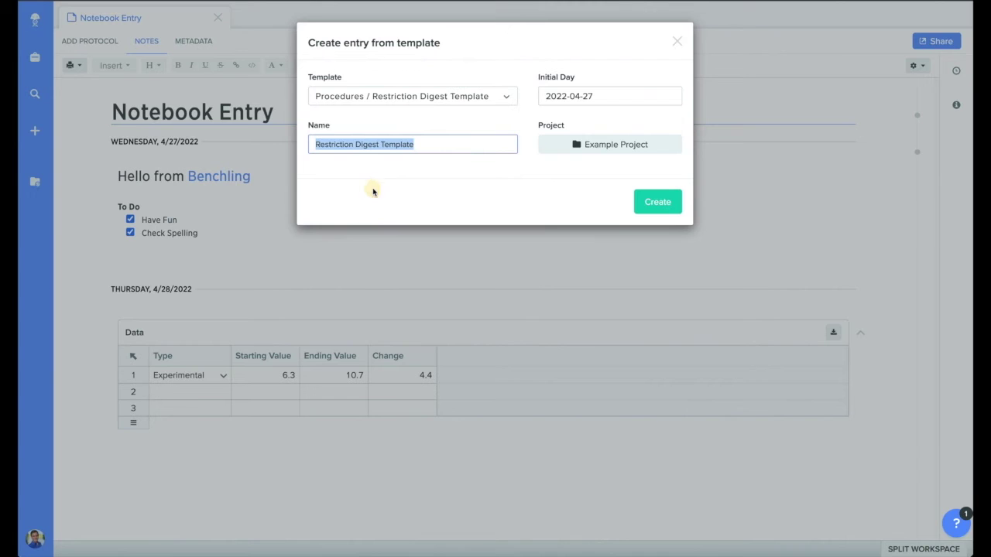
pyautogui.click(673, 203)
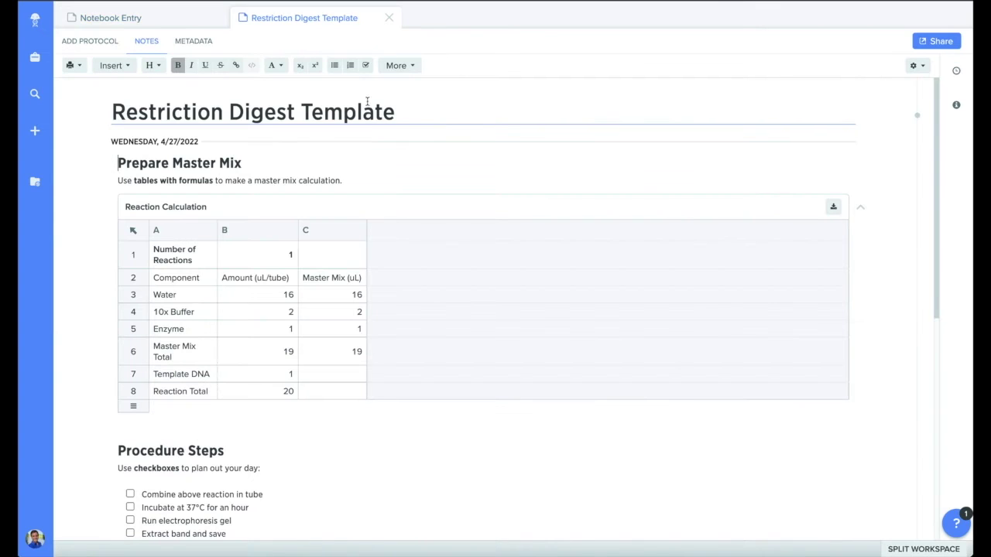
# Retitle the entry 'Restriction Digest Experiment' and set Number of Reactions to 6
pyautogui.doubleClick(364, 111)
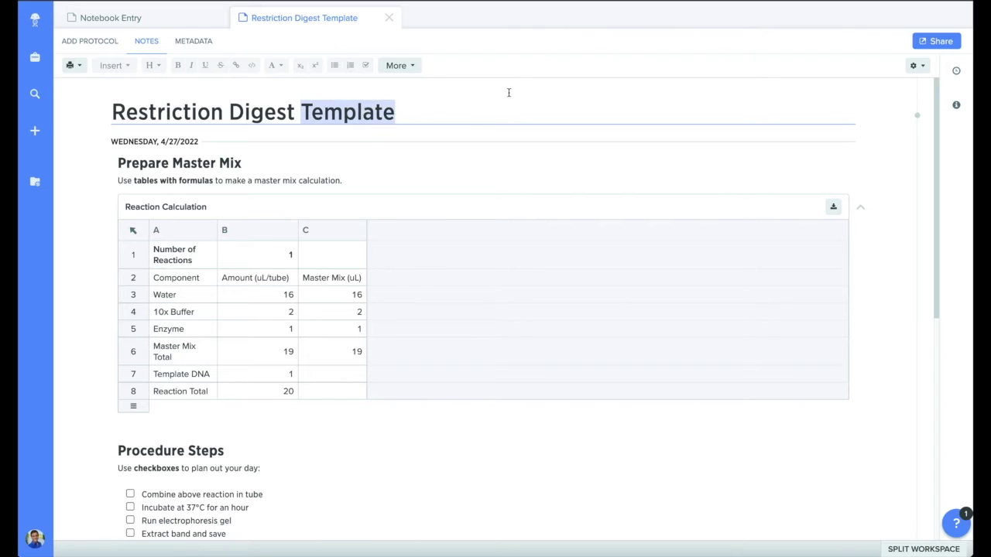
pyautogui.write('Experiment')
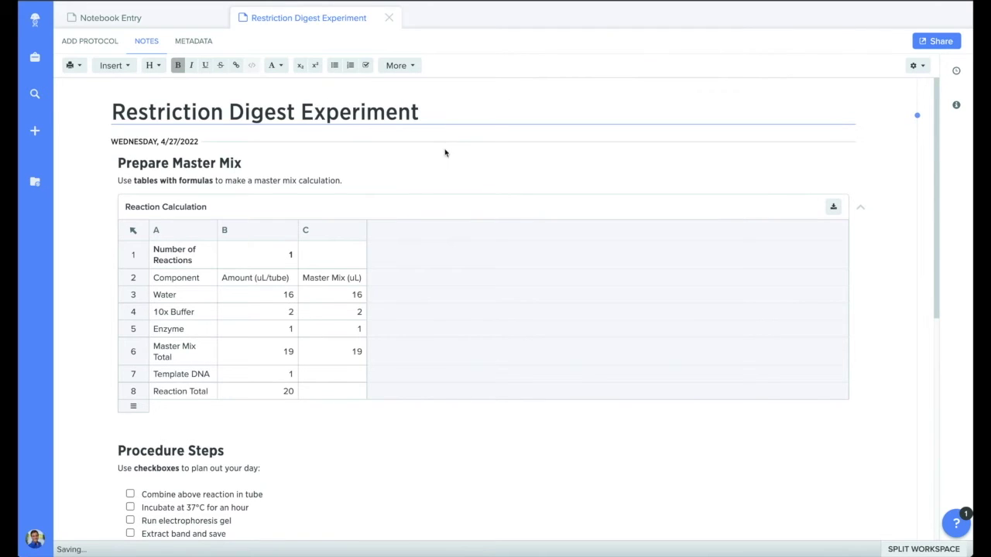
pyautogui.click(282, 255)
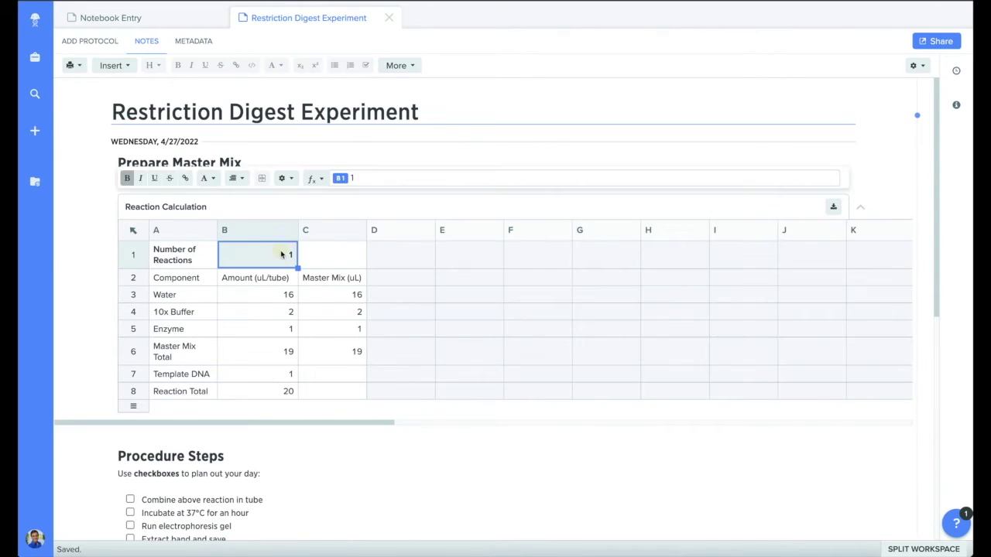
pyautogui.write('6')
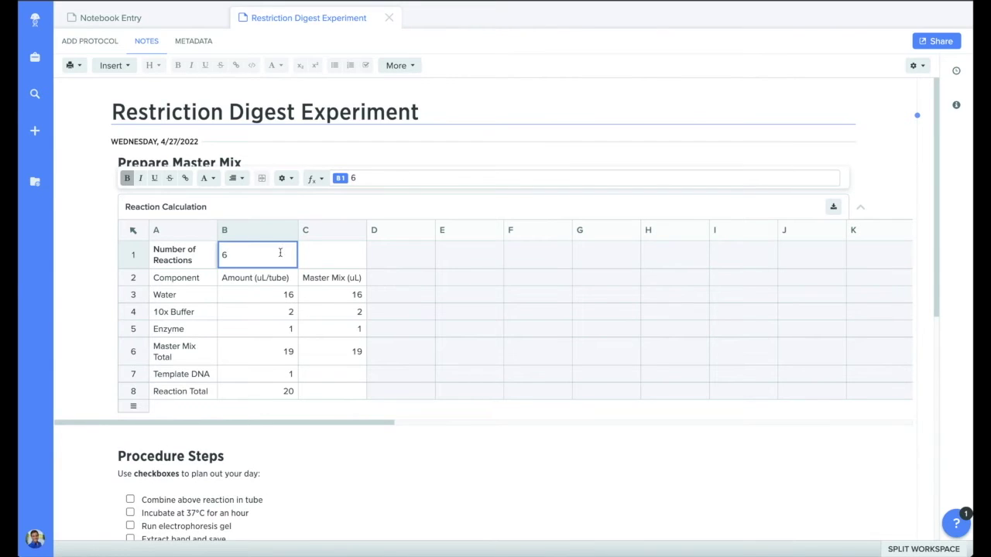
pyautogui.press('Return')
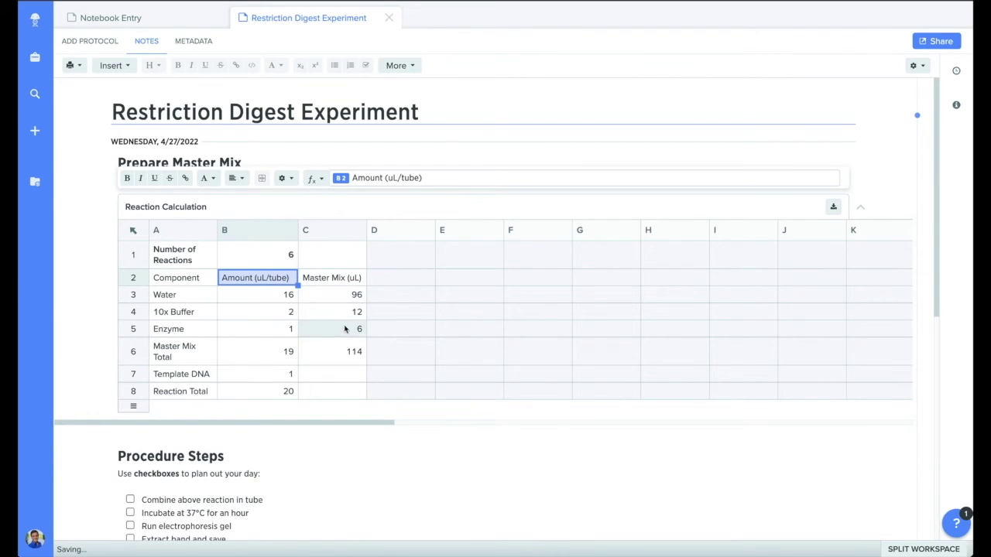
pyautogui.click(355, 418)
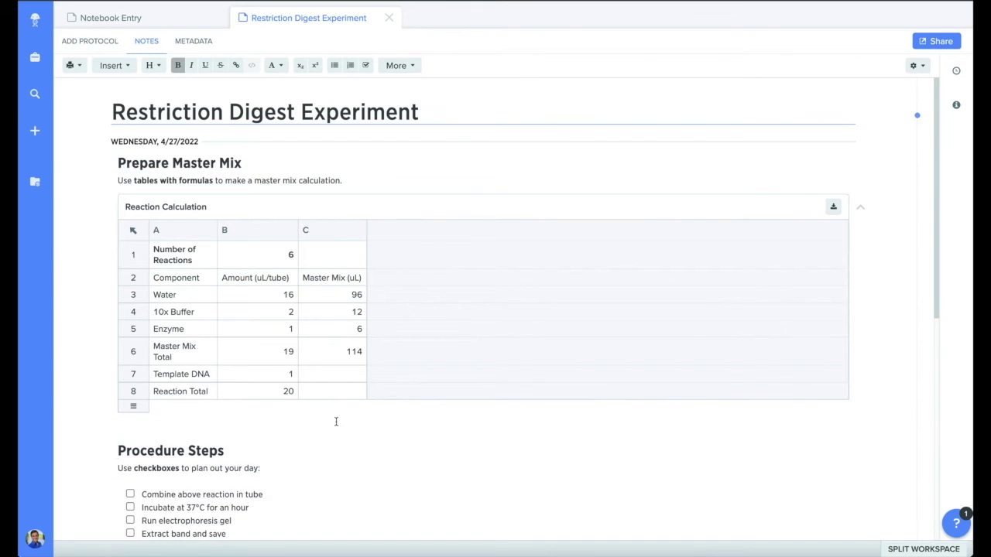
pyautogui.scroll(-2, 336, 421)
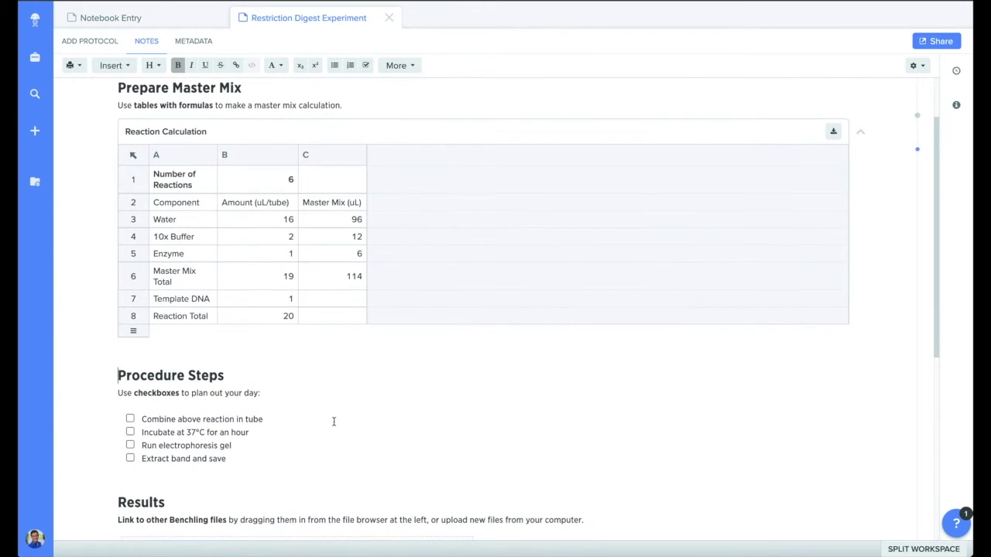
# Check off the combine-in-tube, incubation, and electrophoresis gel procedure steps
pyautogui.click(130, 420)
pyautogui.click(130, 432)
pyautogui.click(130, 446)
pyautogui.scroll(-5, 332, 405)
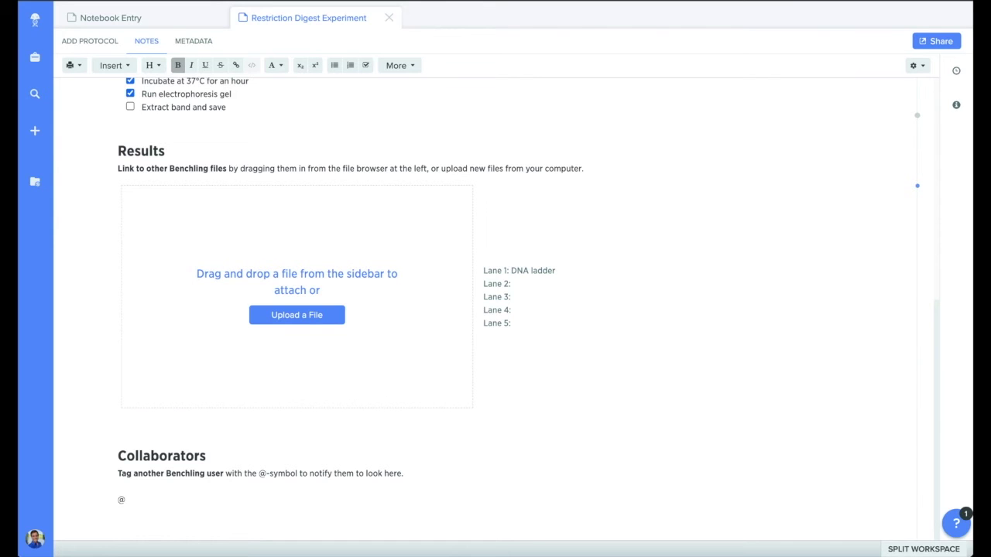
# Embed Digest_Gel.png under Results and mention a collaborator under Collaborators
pyautogui.moveTo(953, 54); pyautogui.dragTo(238, 304)
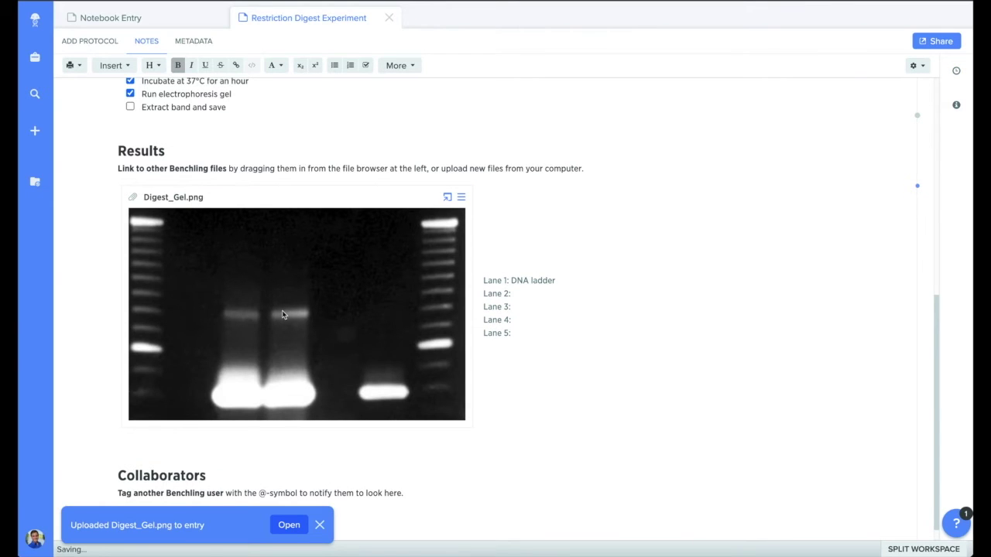
pyautogui.write('@')
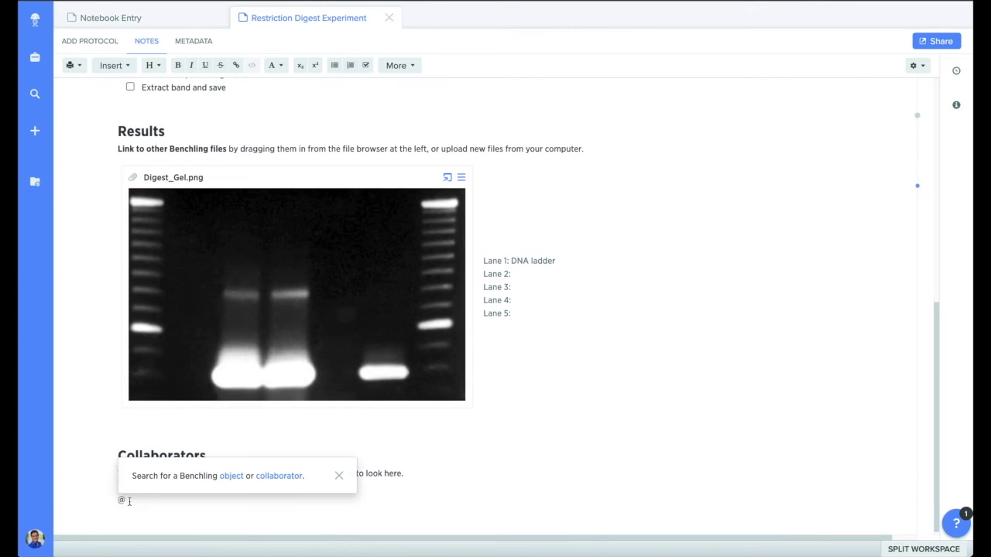
pyautogui.write('john')
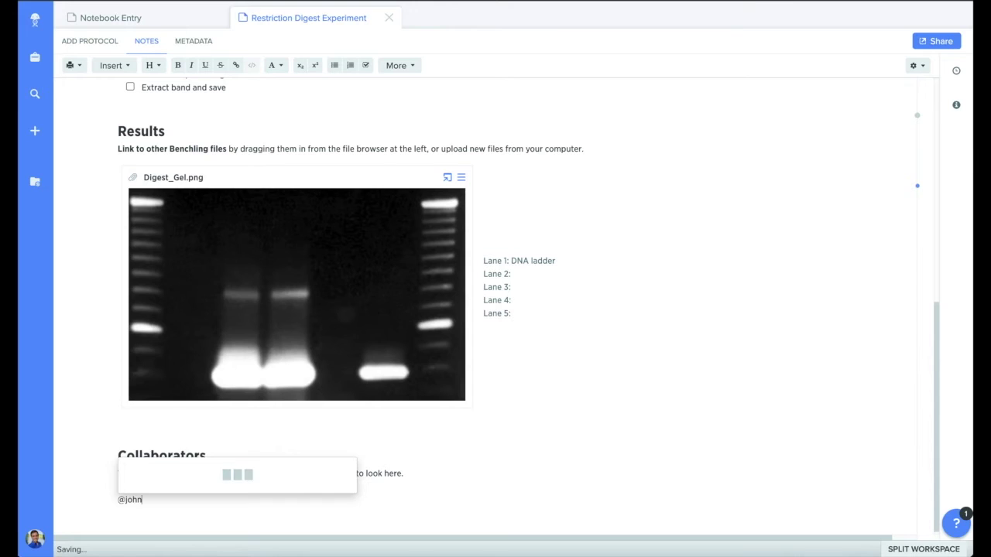
pyautogui.click(190, 475)
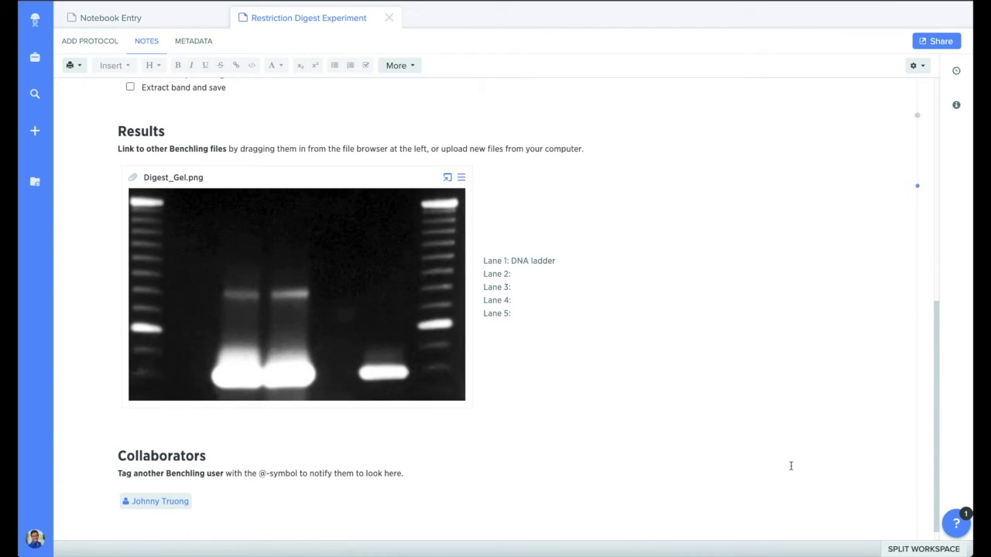
pyautogui.moveTo(917, 224)
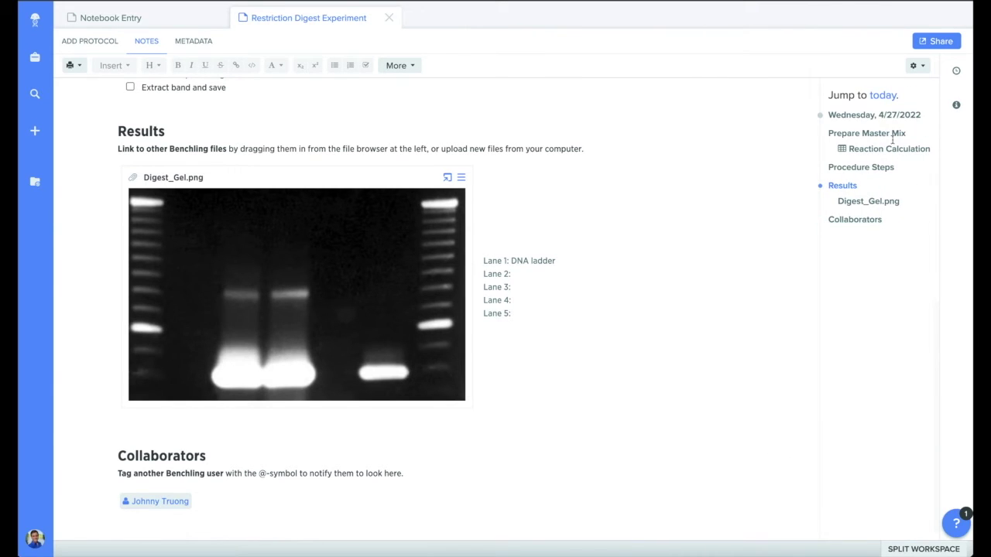
pyautogui.click(957, 73)
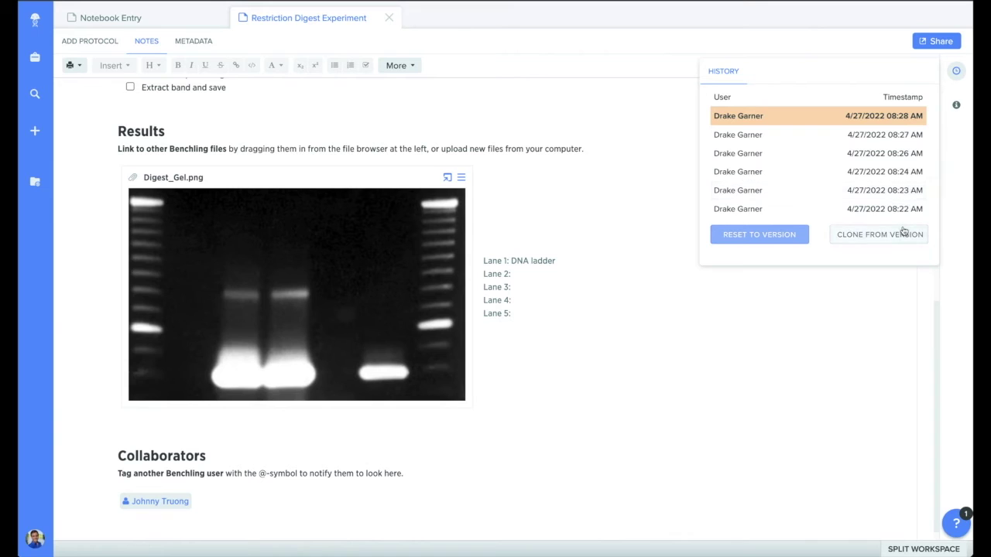
pyautogui.click(959, 105)
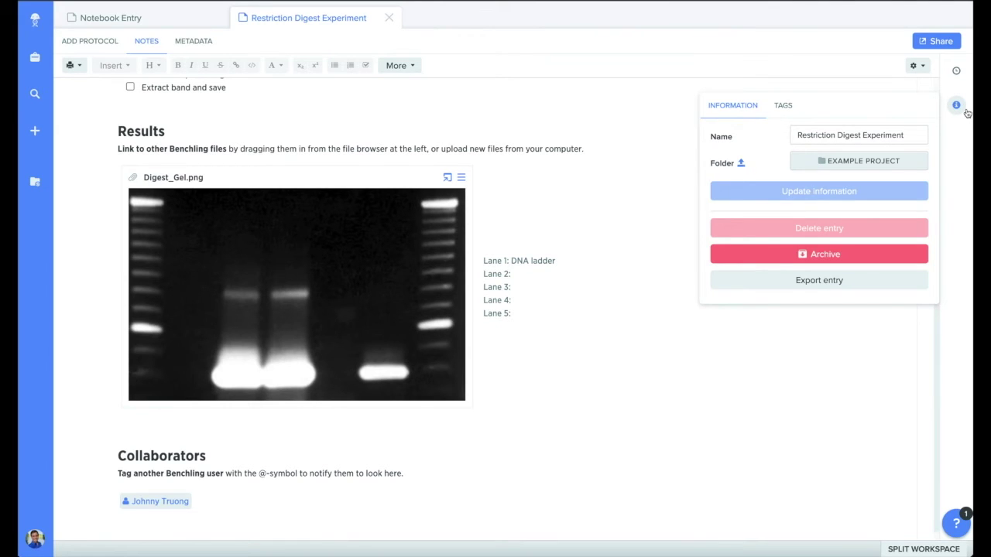
# Close the open information panel and bring up the DNA Sequence creation options from the + menu
pyautogui.click(607, 456)
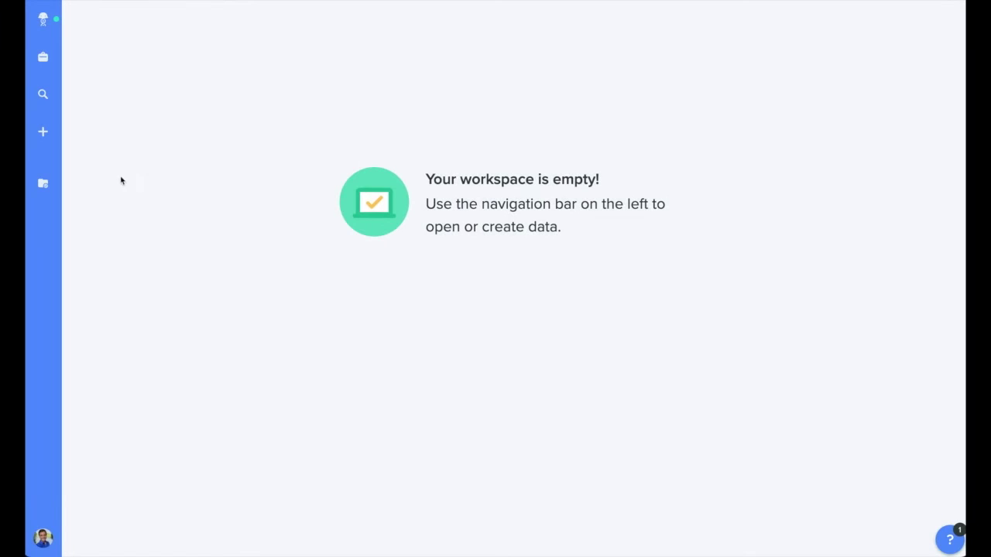
pyautogui.click(51, 135)
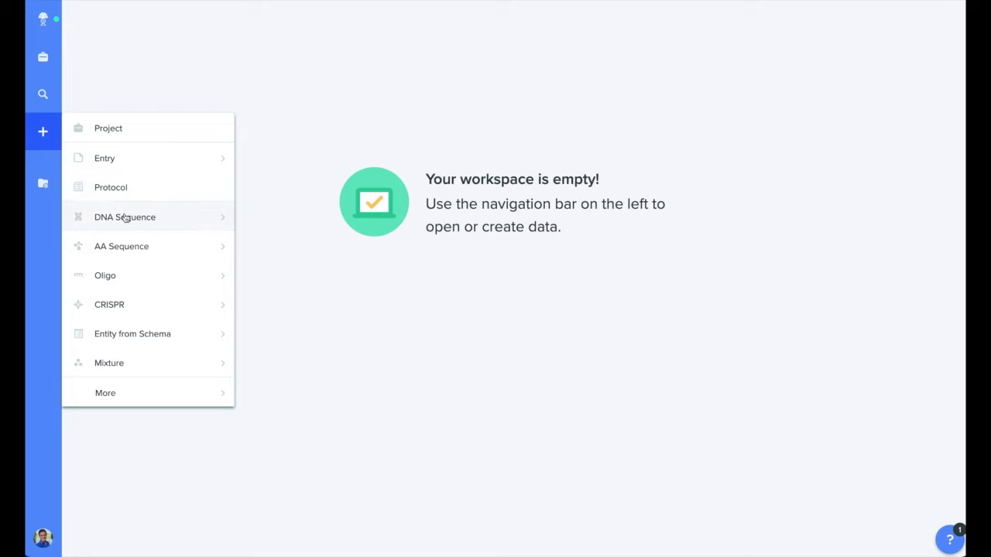
pyautogui.moveTo(126, 218)
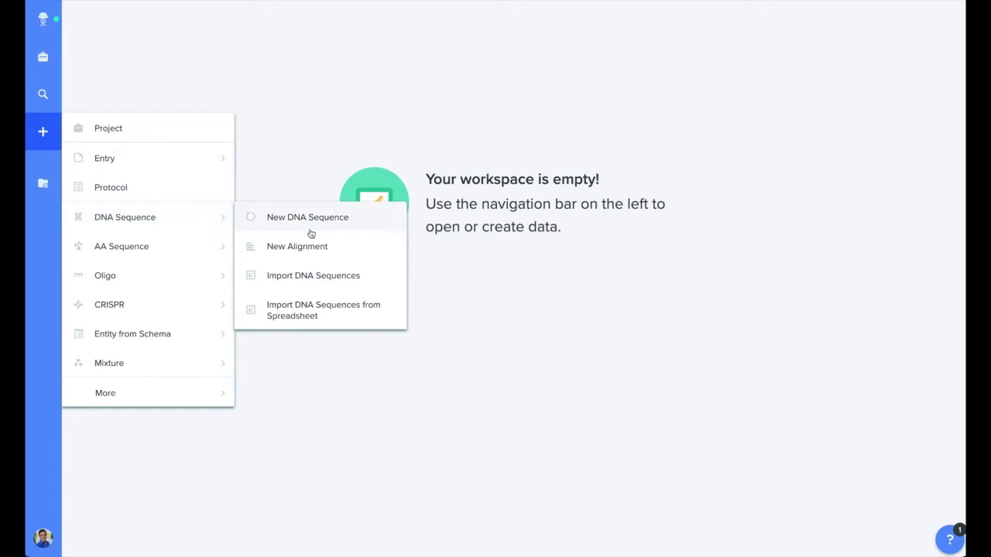
# Open Import DNA Sequences and browse its external database, chromosomal region and raw sequence tabs
pyautogui.click(313, 276)
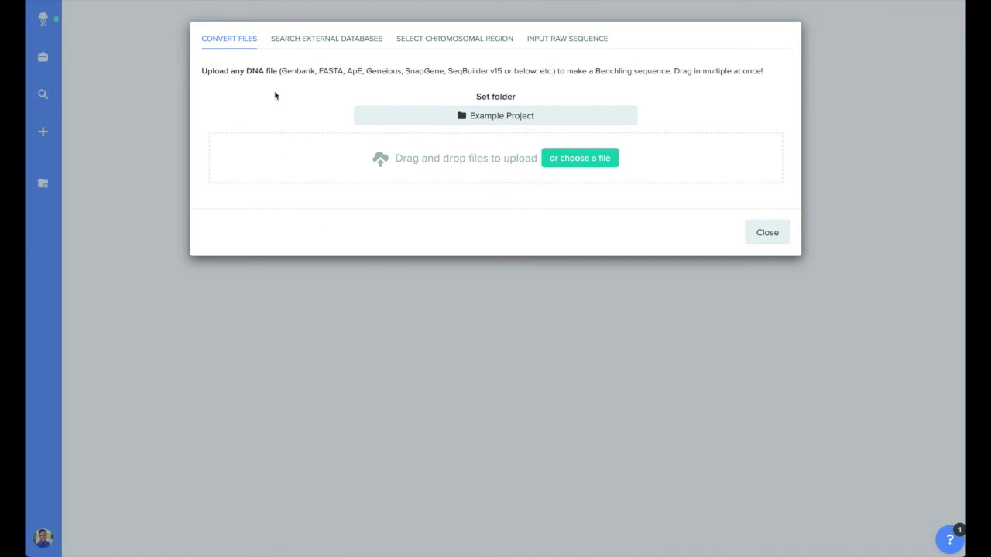
pyautogui.click(224, 38)
pyautogui.click(311, 40)
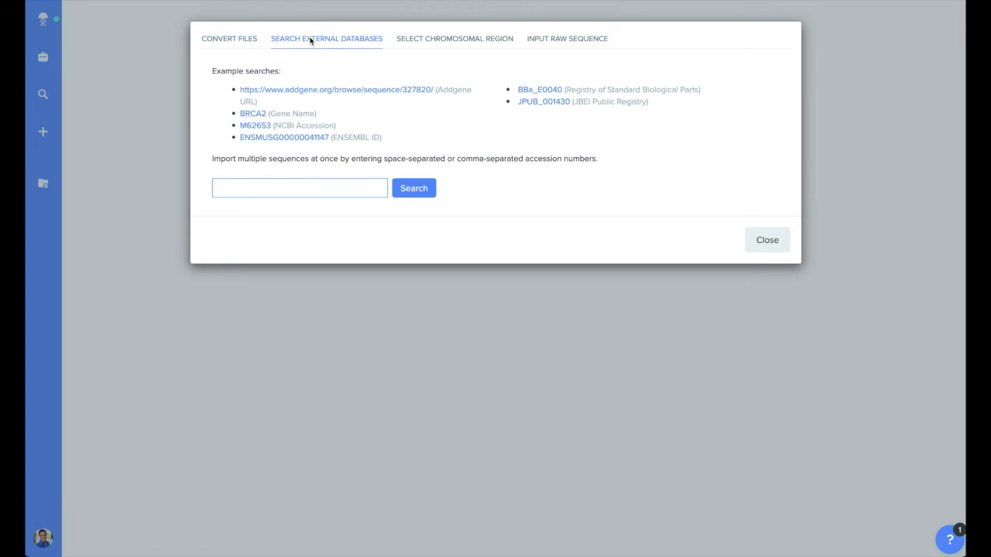
pyautogui.click(444, 41)
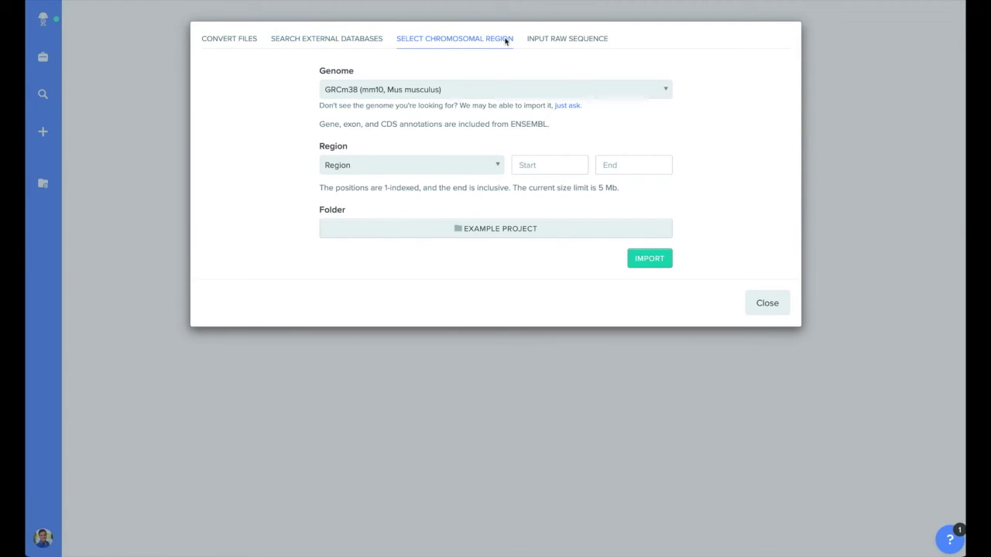
pyautogui.click(566, 41)
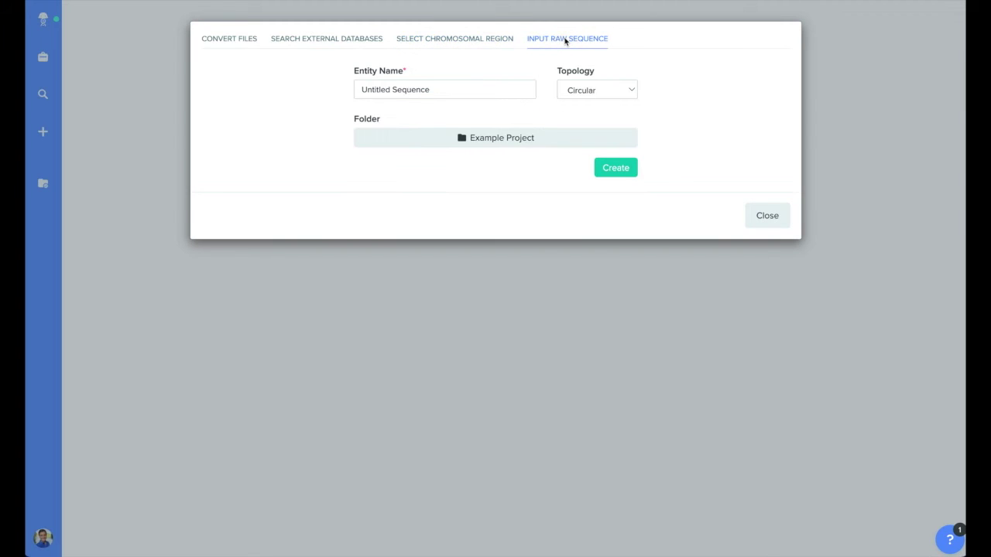
pyautogui.click(340, 39)
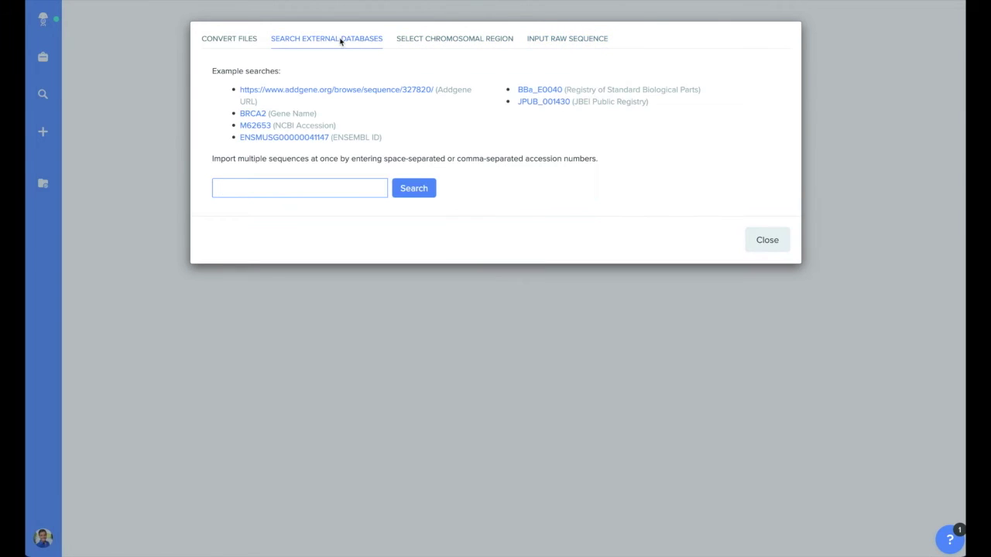
# Search external databases for BRCA2, import cDNA only, and trim the import name to Brca2
pyautogui.click(266, 189)
pyautogui.click(419, 190)
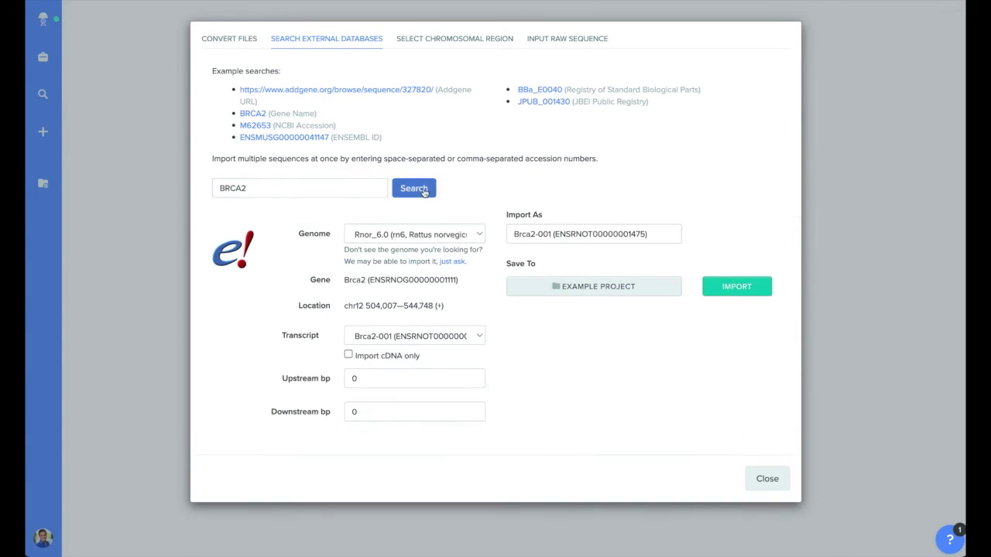
pyautogui.click(349, 355)
pyautogui.moveTo(649, 234); pyautogui.dragTo(536, 234)
pyautogui.press('BackSpace')
pyautogui.click(735, 288)
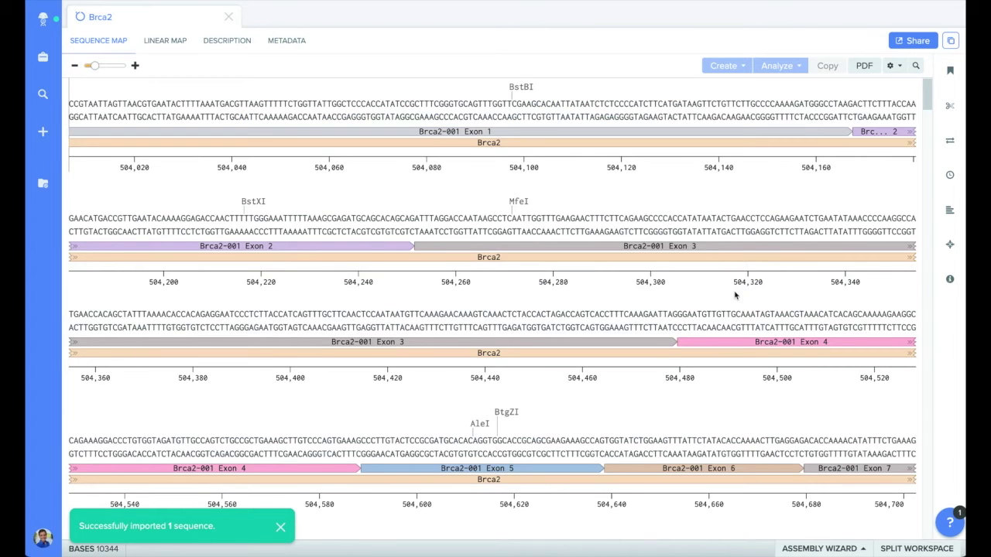
pyautogui.scroll(-4, 736, 295)
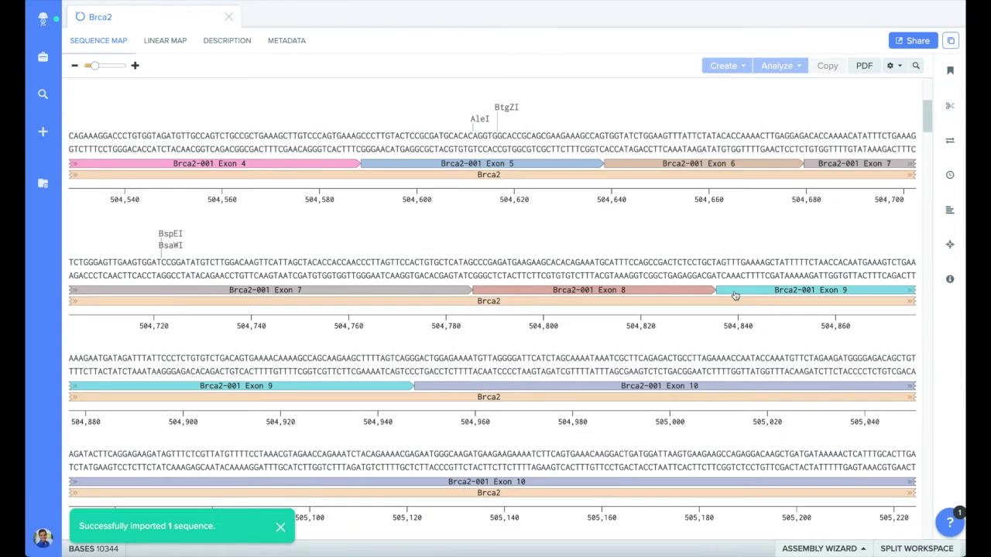
pyautogui.scroll(-1, 736, 295)
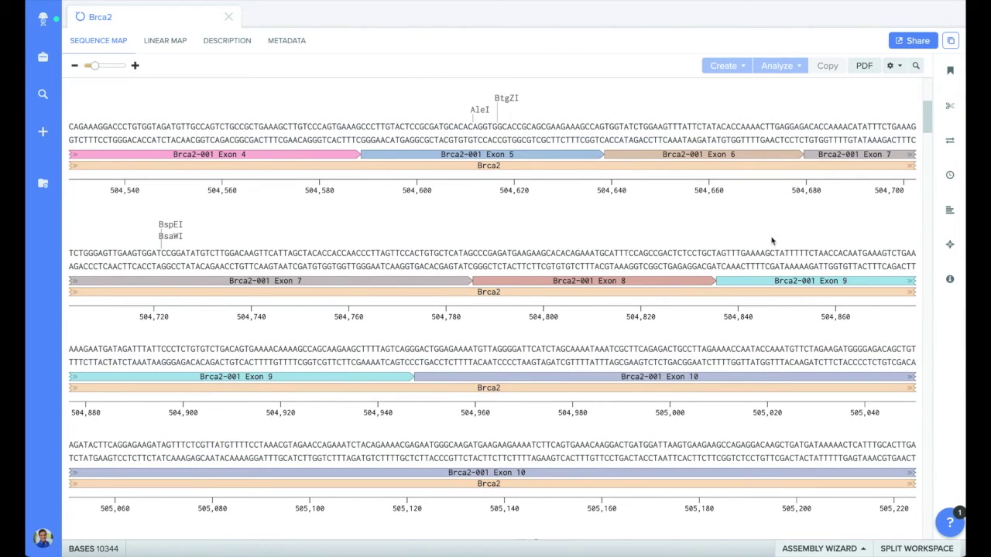
pyautogui.click(895, 68)
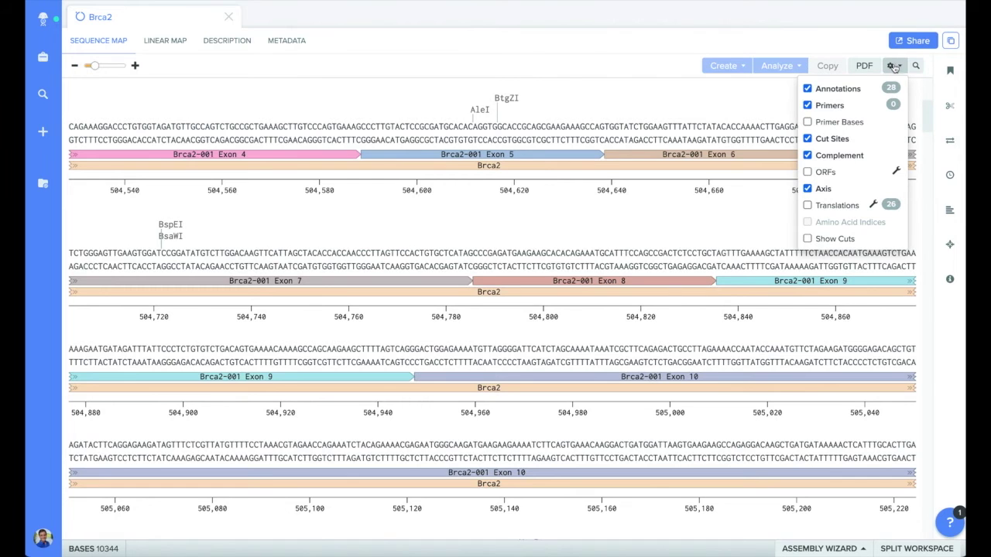
pyautogui.click(870, 92)
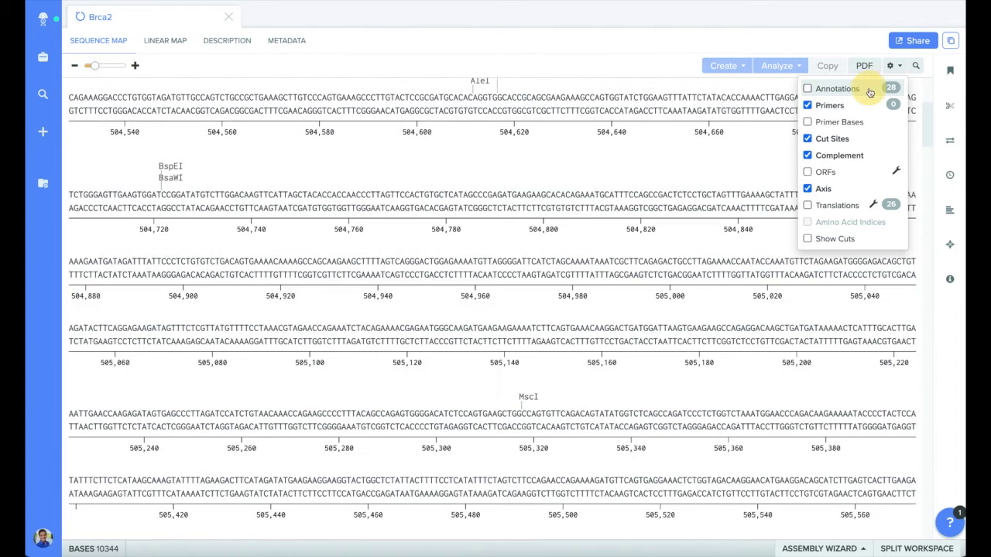
pyautogui.click(870, 92)
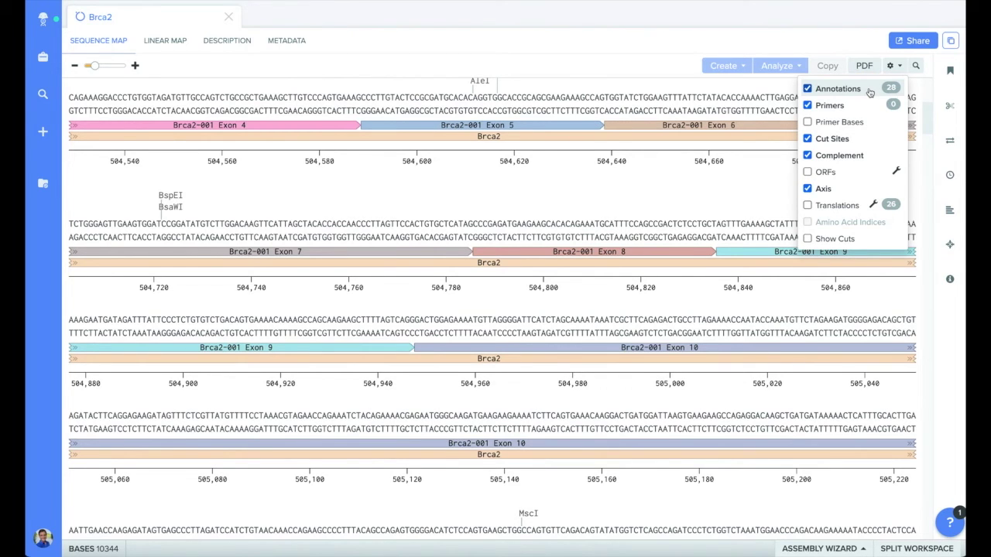
pyautogui.click(758, 187)
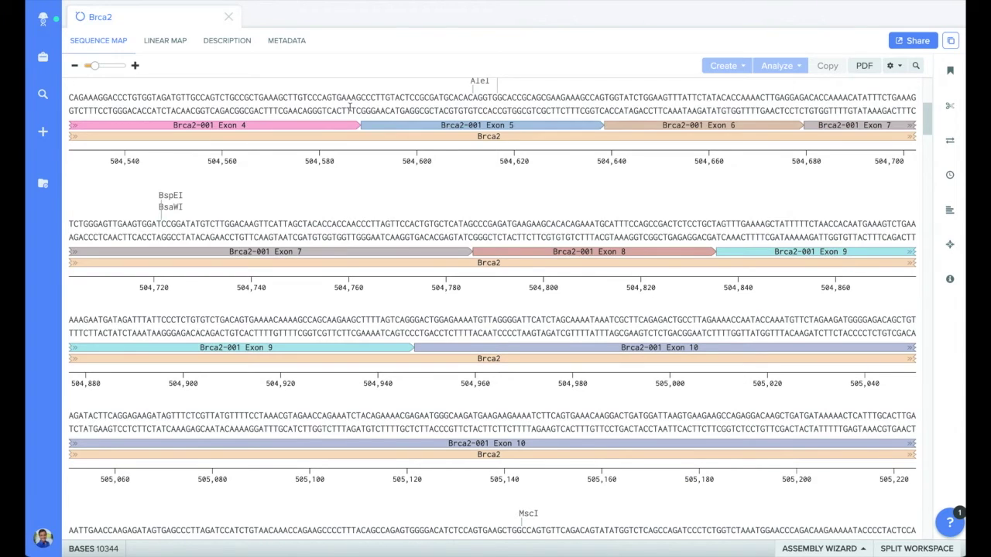
pyautogui.moveTo(351, 97); pyautogui.dragTo(482, 319)
pyautogui.click(719, 71)
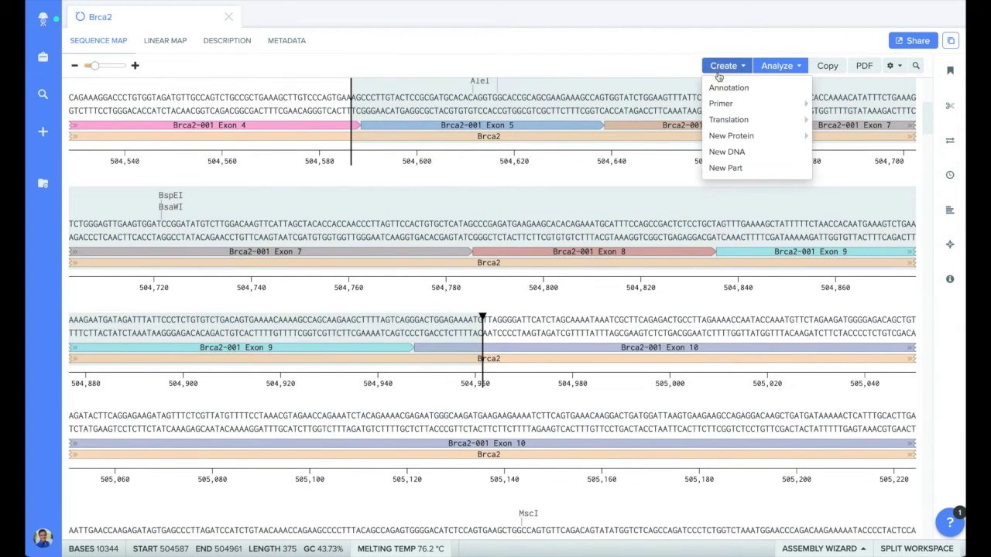
pyautogui.moveTo(720, 106)
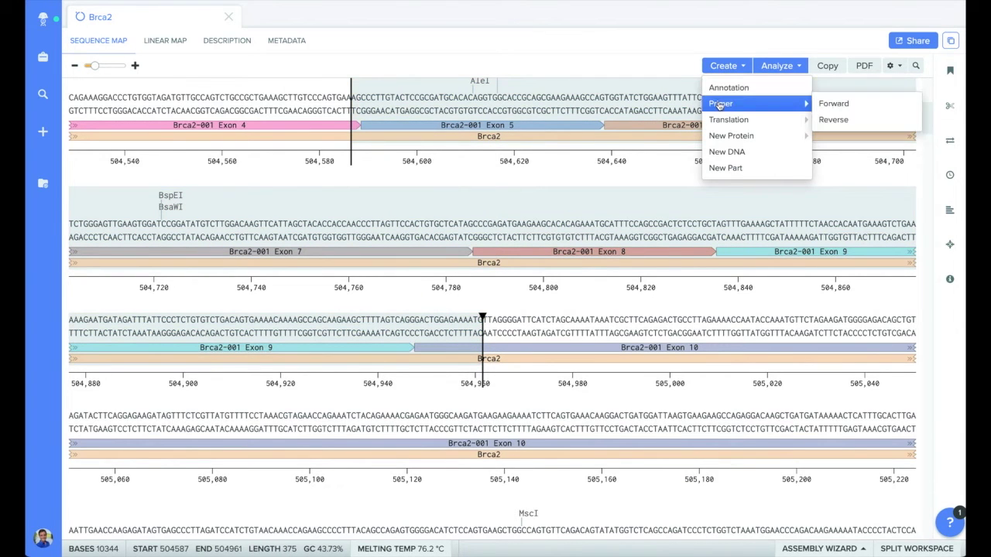
pyautogui.moveTo(720, 124)
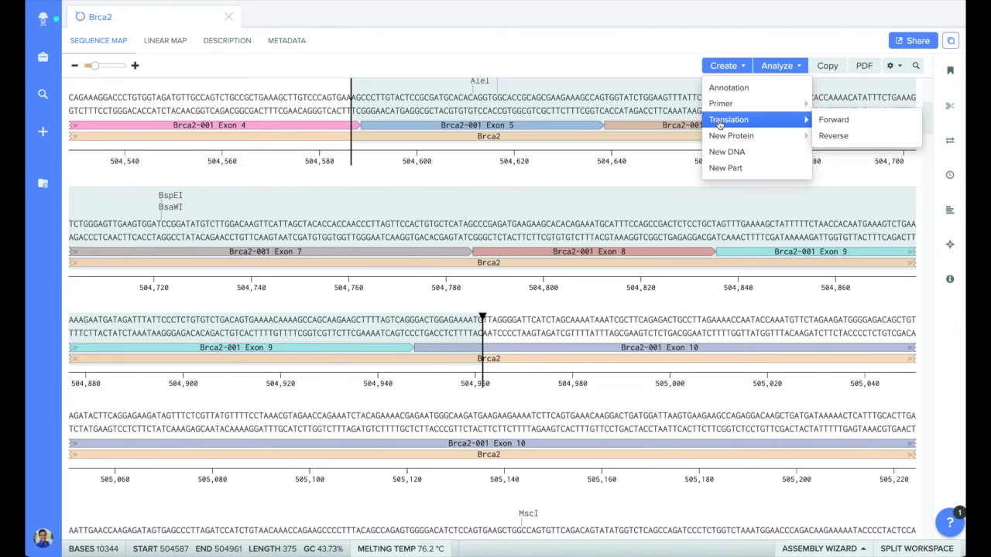
pyautogui.click(722, 45)
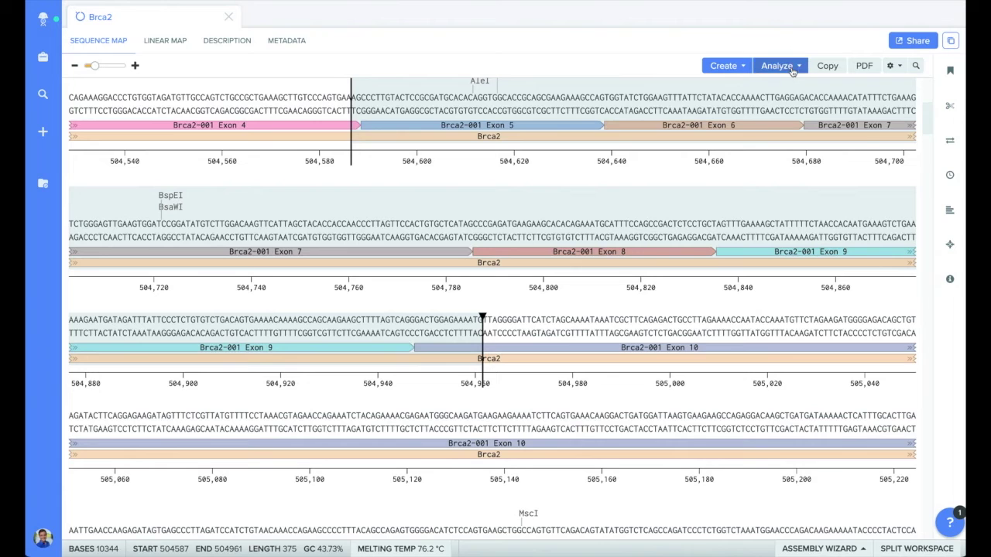
pyautogui.click(792, 69)
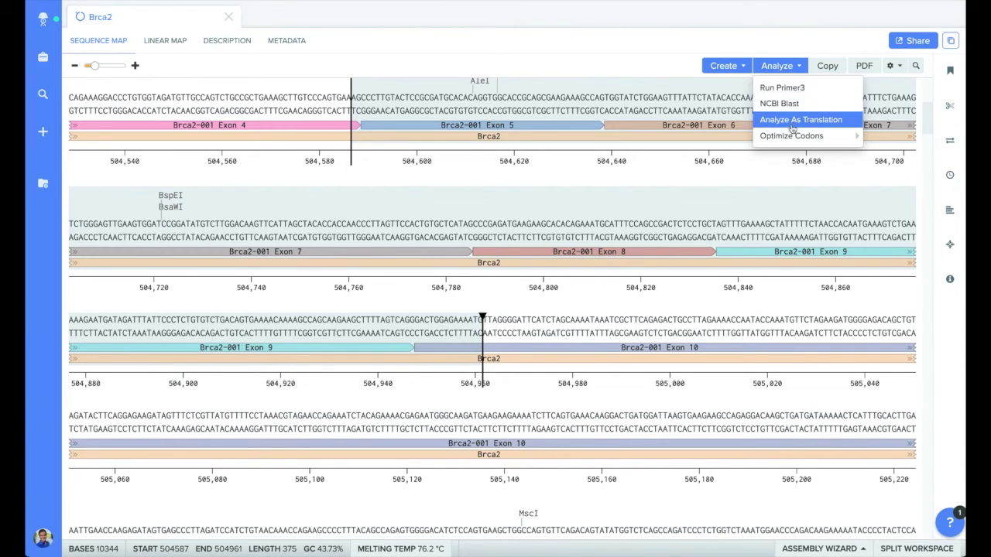
pyautogui.moveTo(793, 136)
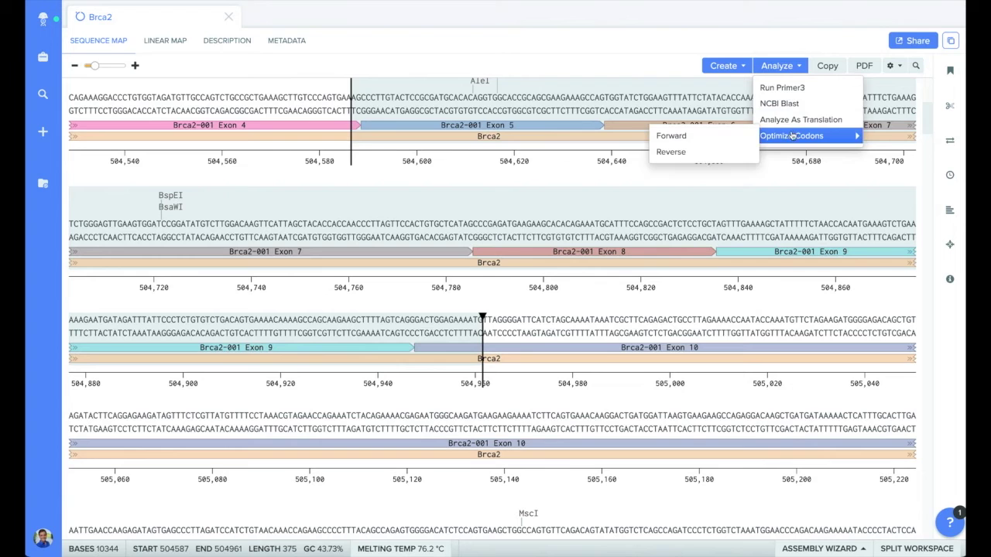
pyautogui.click(792, 177)
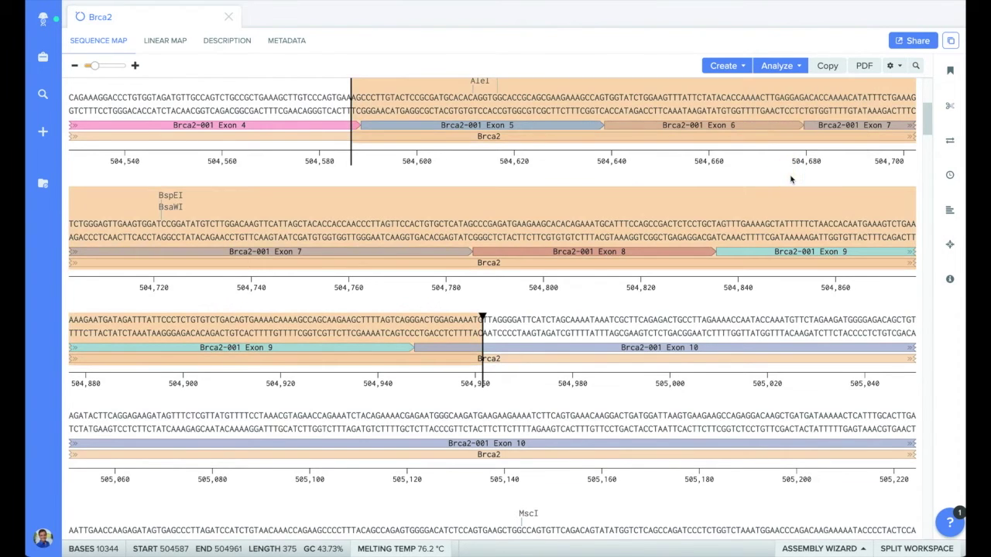
pyautogui.click(342, 87)
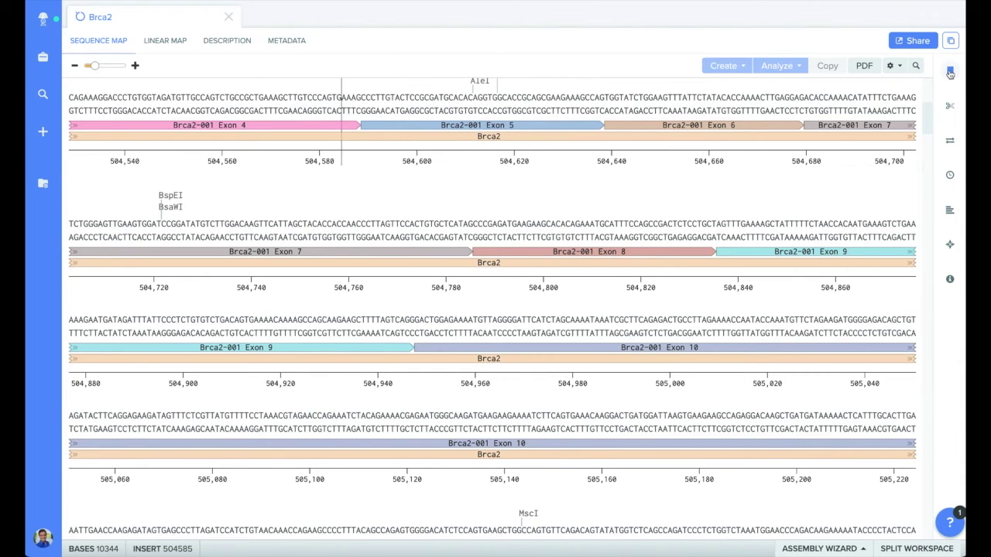
# Open the restriction digest tool for Brca2 and switch the enzyme supplier to ThermoFisher
pyautogui.click(950, 71)
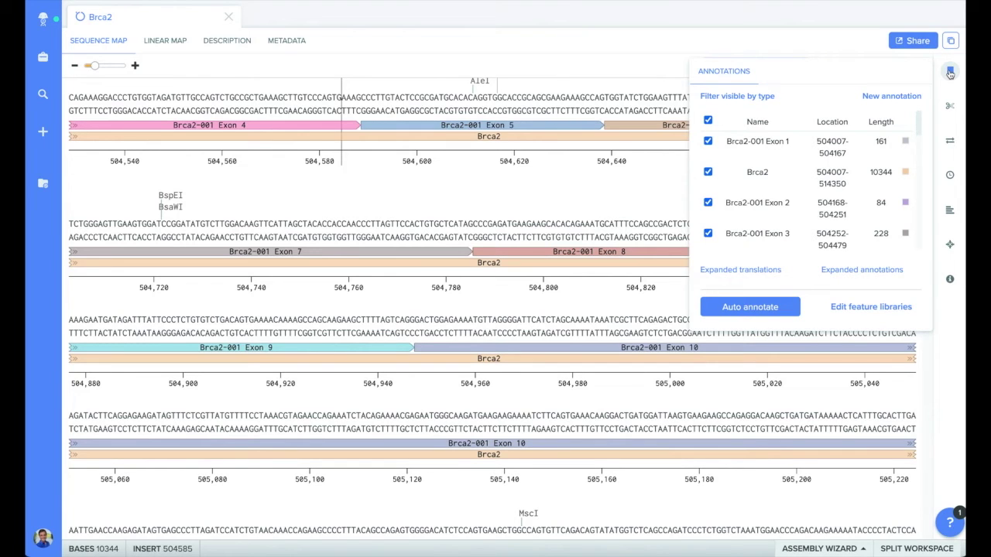
pyautogui.click(950, 72)
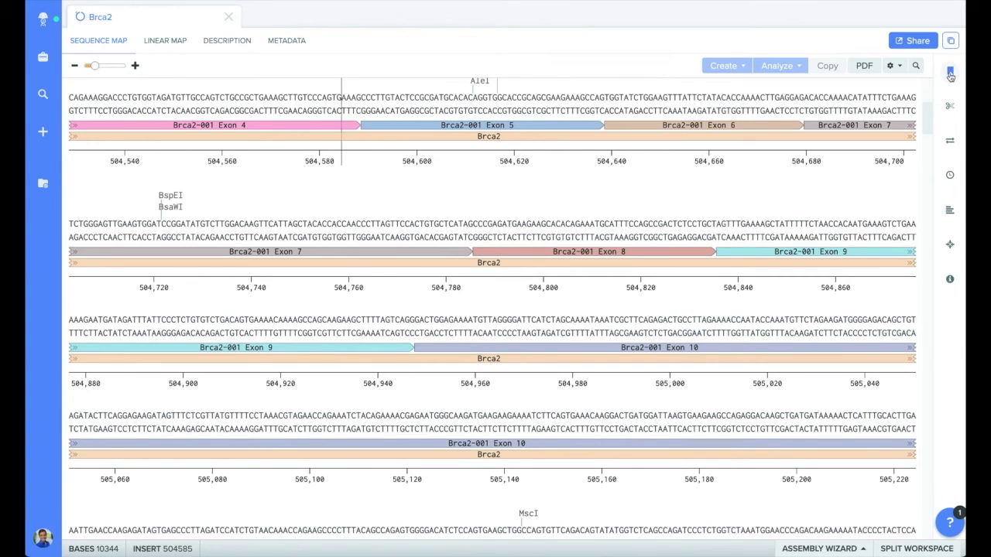
pyautogui.click(950, 105)
pyautogui.click(842, 159)
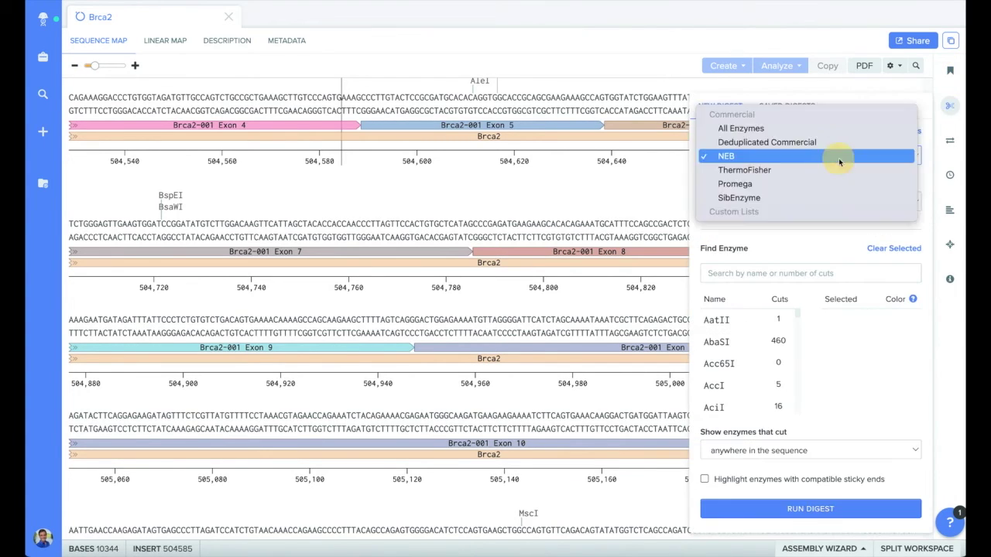
pyautogui.click(838, 171)
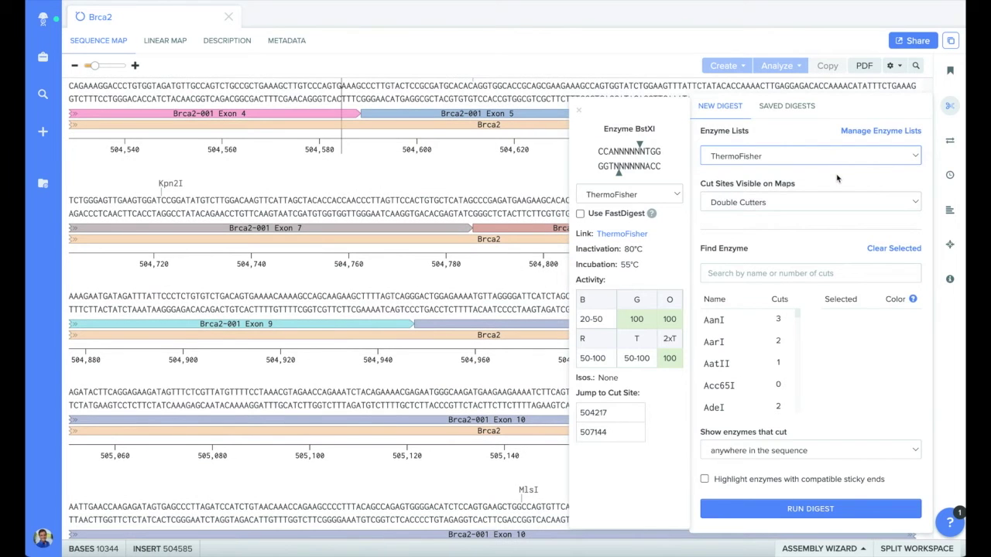
# Show single and double cutters, then select Kpn2I from a 'kp' enzyme search
pyautogui.click(836, 202)
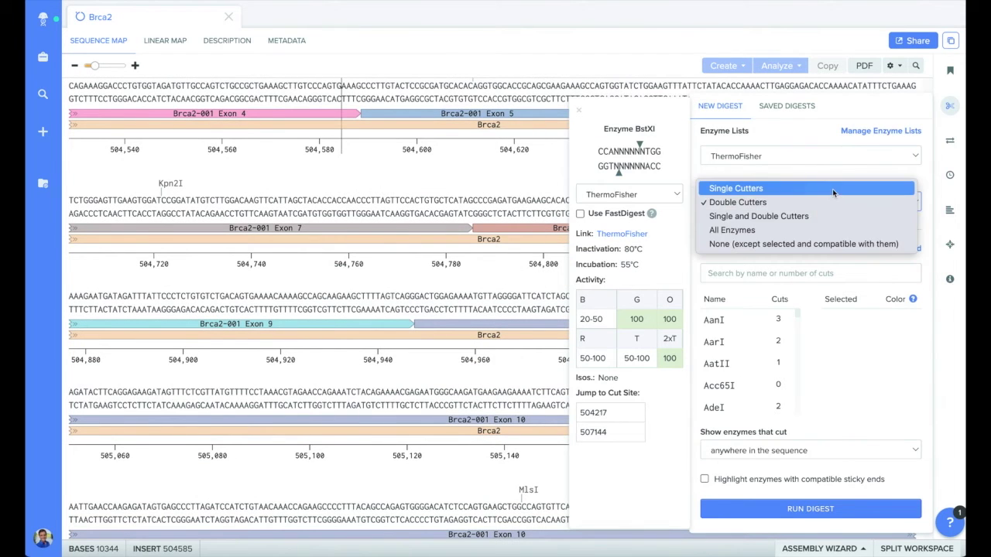
pyautogui.click(832, 187)
pyautogui.click(834, 202)
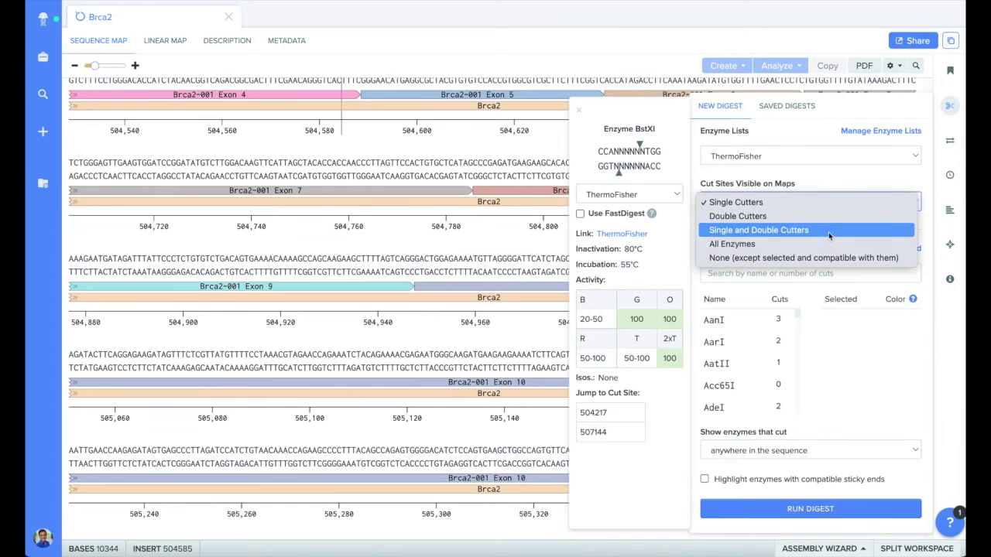
pyautogui.click(830, 230)
pyautogui.click(760, 273)
pyautogui.write('kpn')
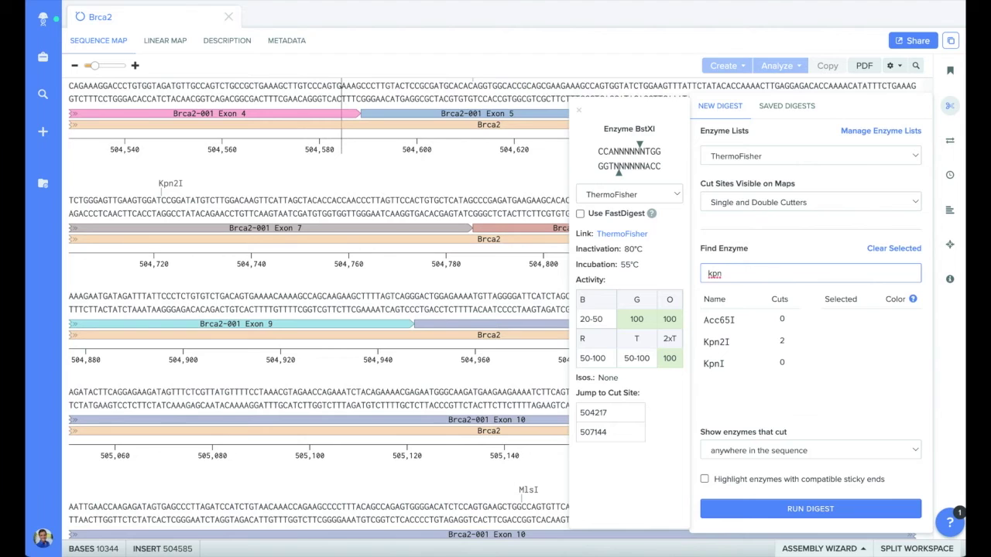
pyautogui.click(762, 346)
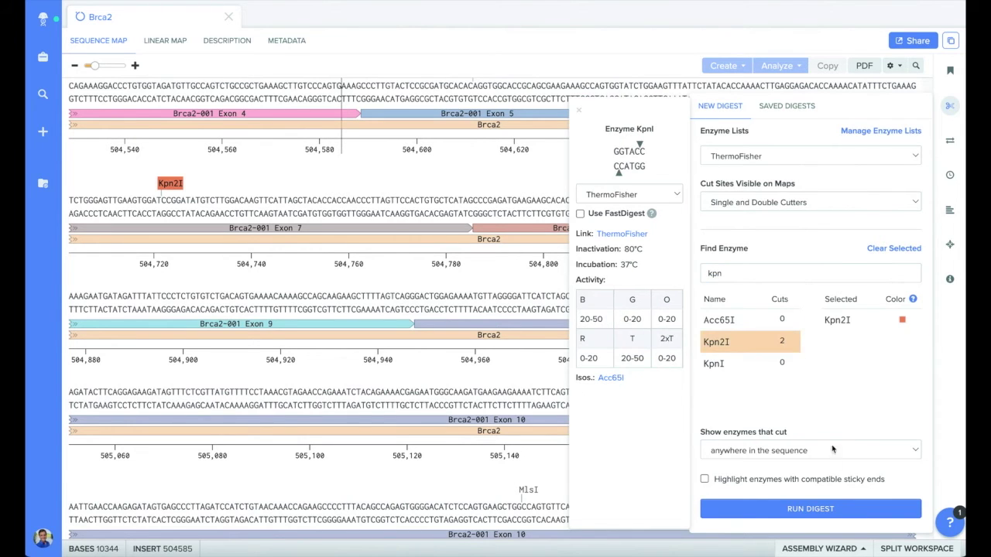
pyautogui.click(834, 509)
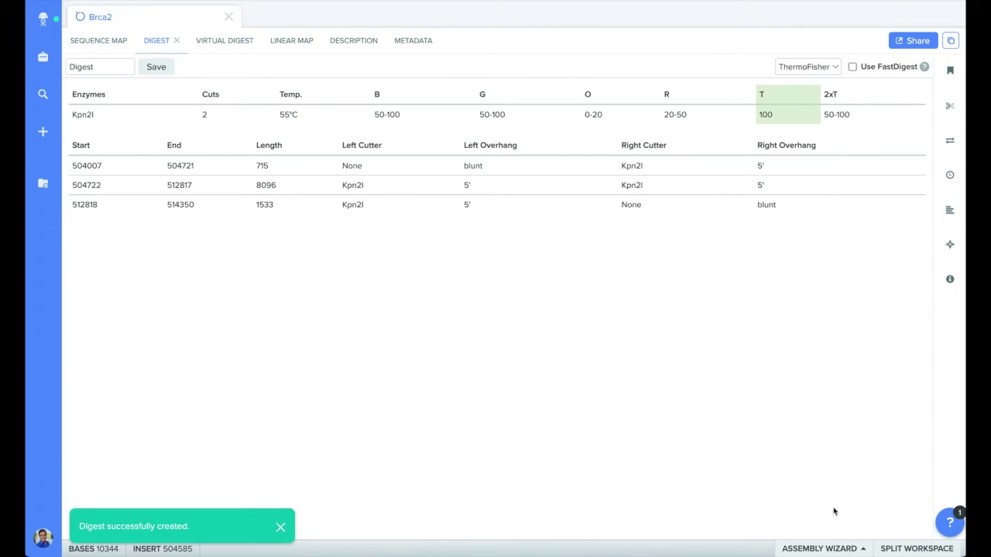
pyautogui.click(914, 548)
pyautogui.moveTo(228, 40); pyautogui.dragTo(531, 52)
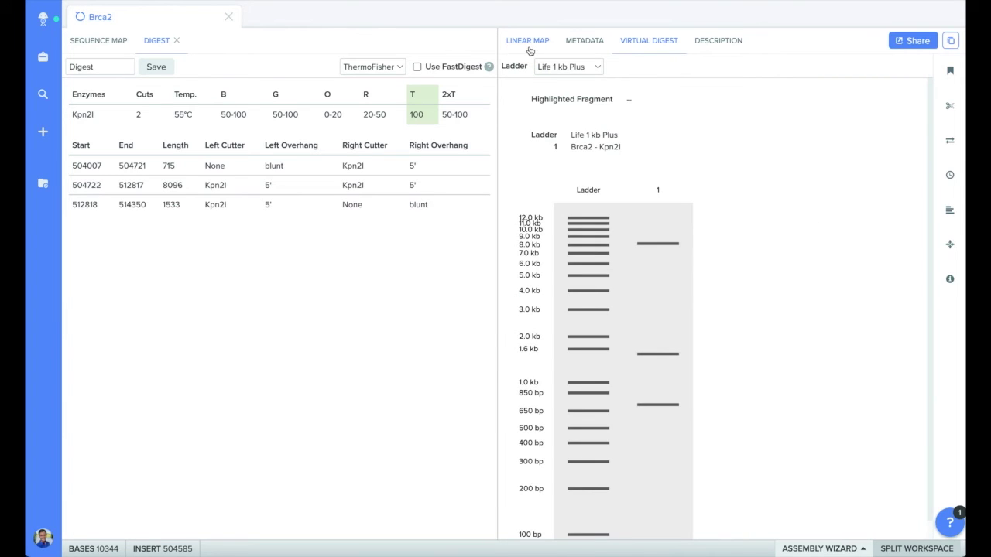
pyautogui.click(910, 548)
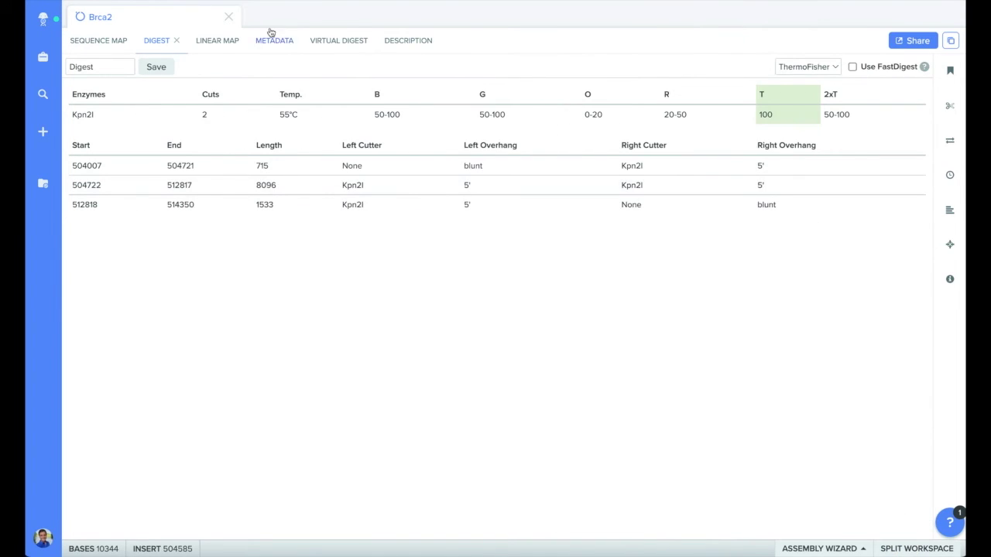
# Close the digest results, check the primers list, and open Brca2's sequence alignments panel
pyautogui.click(175, 41)
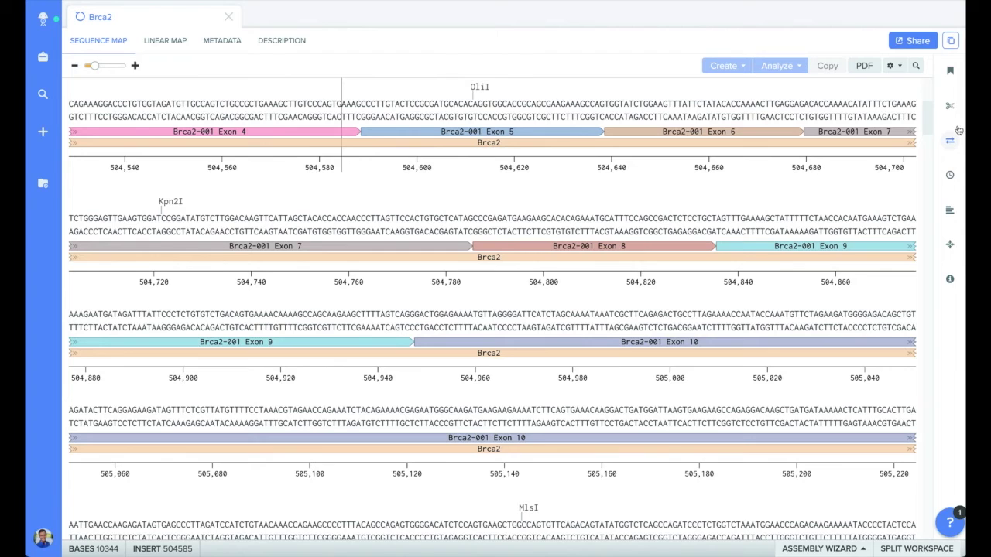
pyautogui.click(951, 138)
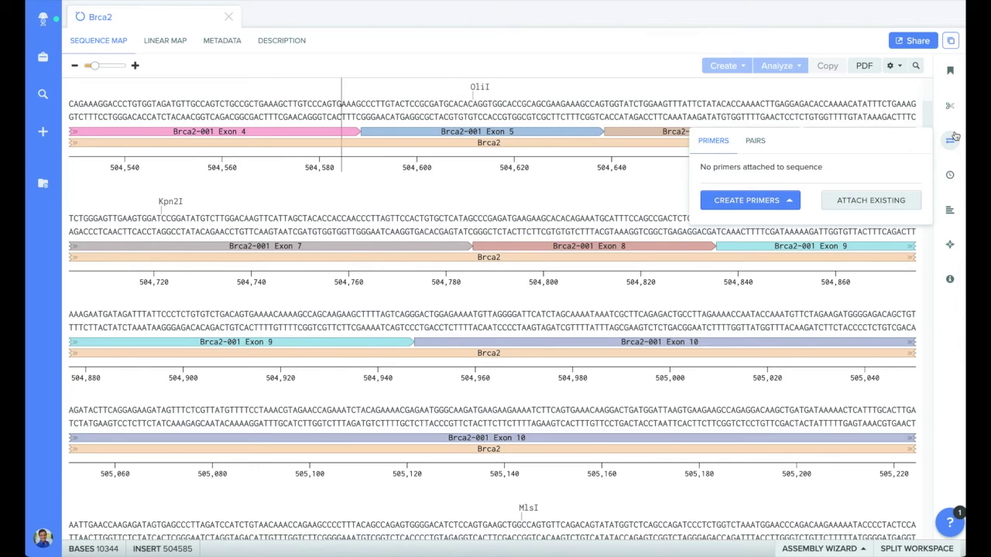
pyautogui.click(952, 137)
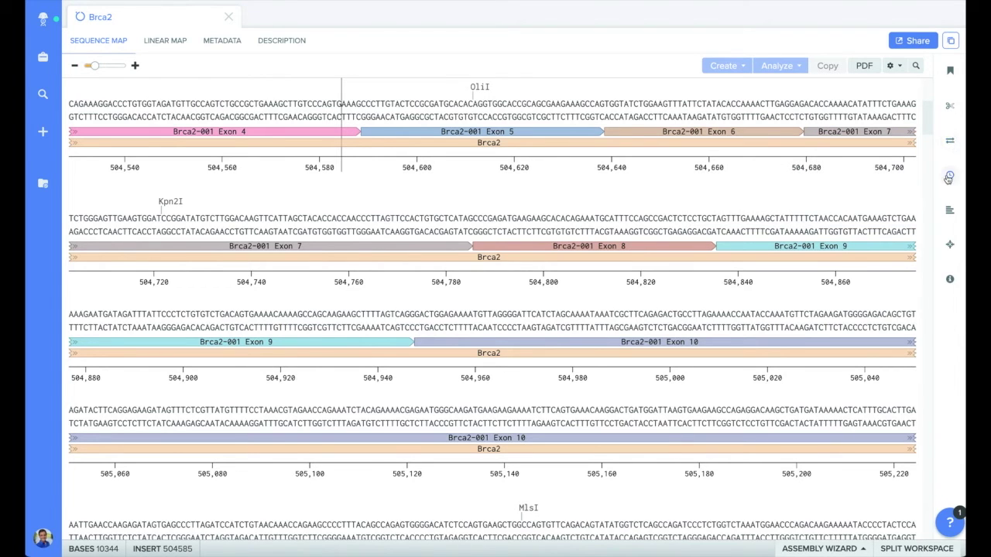
pyautogui.click(948, 210)
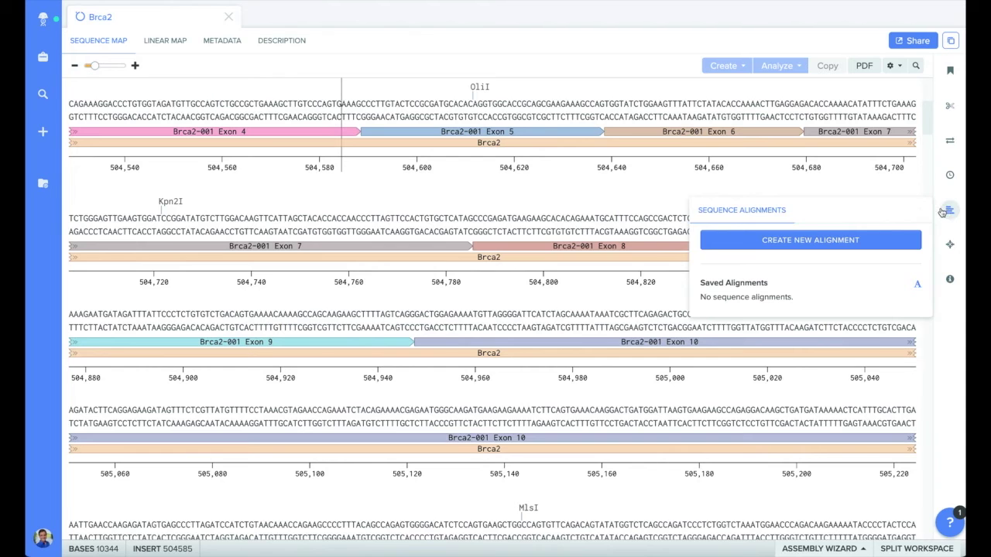
# Align Sanger_Sequencing_Results.ab1 against Brca2 and bring the aligned trace region into view
pyautogui.click(876, 247)
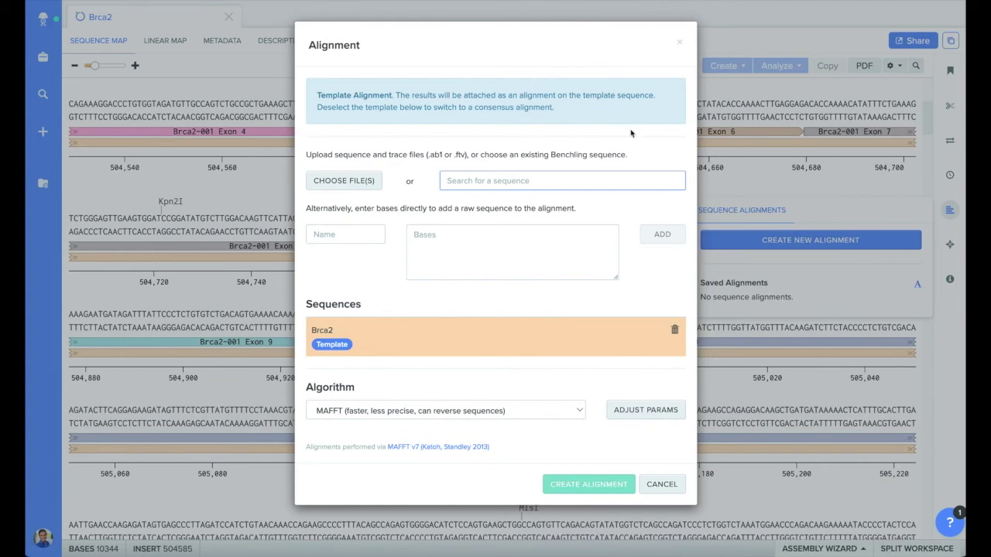
pyautogui.click(329, 186)
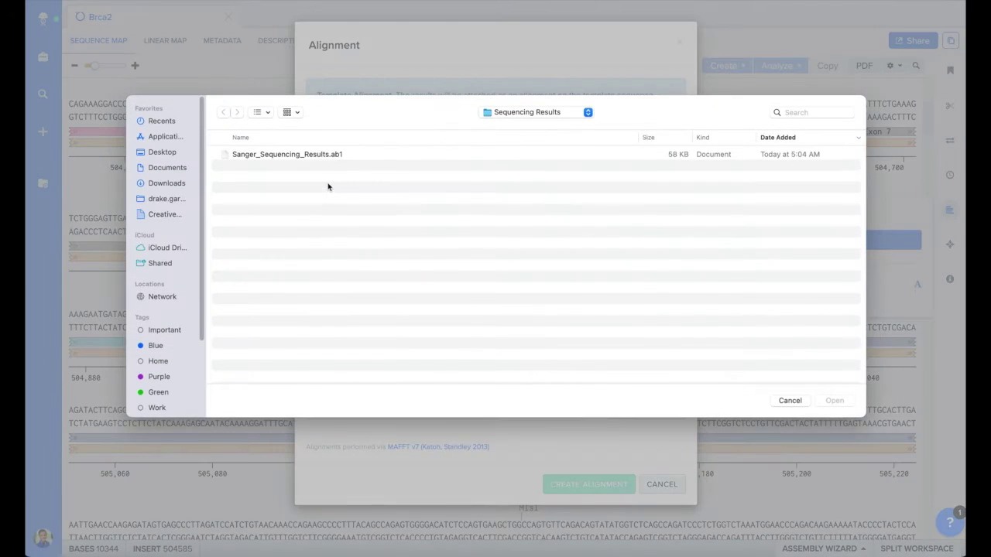
pyautogui.click(325, 156)
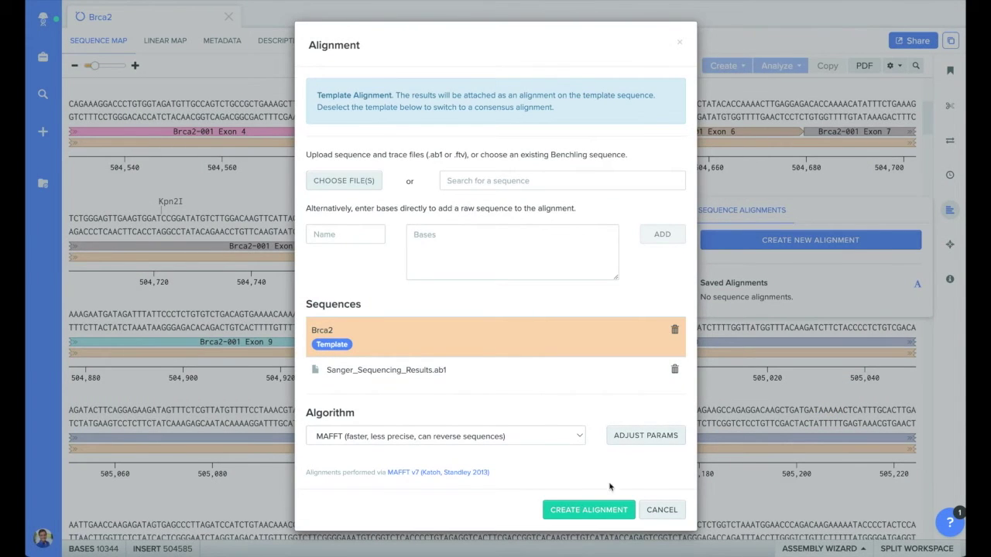
pyautogui.click(588, 509)
pyautogui.moveTo(77, 507); pyautogui.dragTo(642, 519)
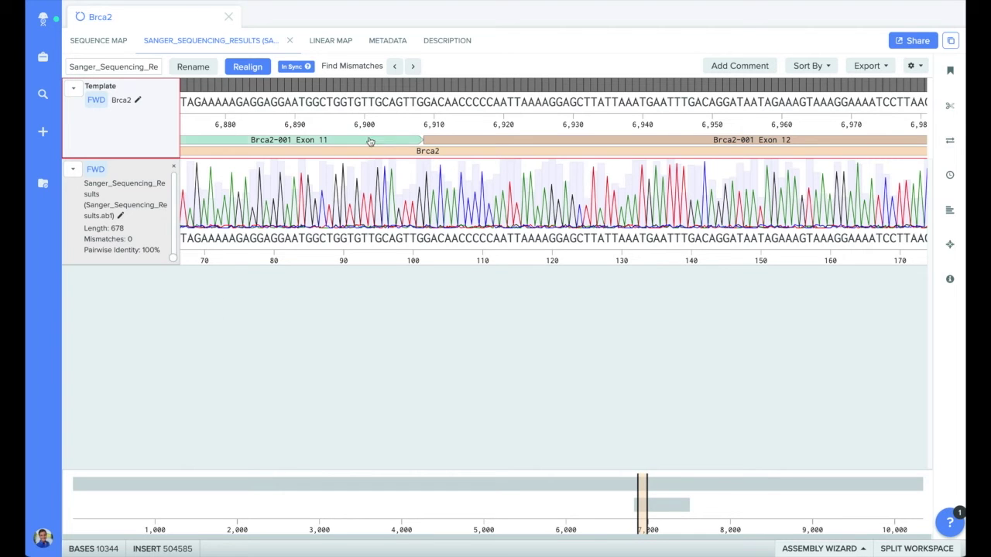
# Make the chromatogram peaks taller and move the view back to around base 6,850
pyautogui.click(173, 256)
pyautogui.click(175, 248)
pyautogui.moveTo(175, 247)
pyautogui.mouseDown()
pyautogui.moveTo(166, 210)
pyautogui.moveTo(172, 256)
pyautogui.mouseUp()
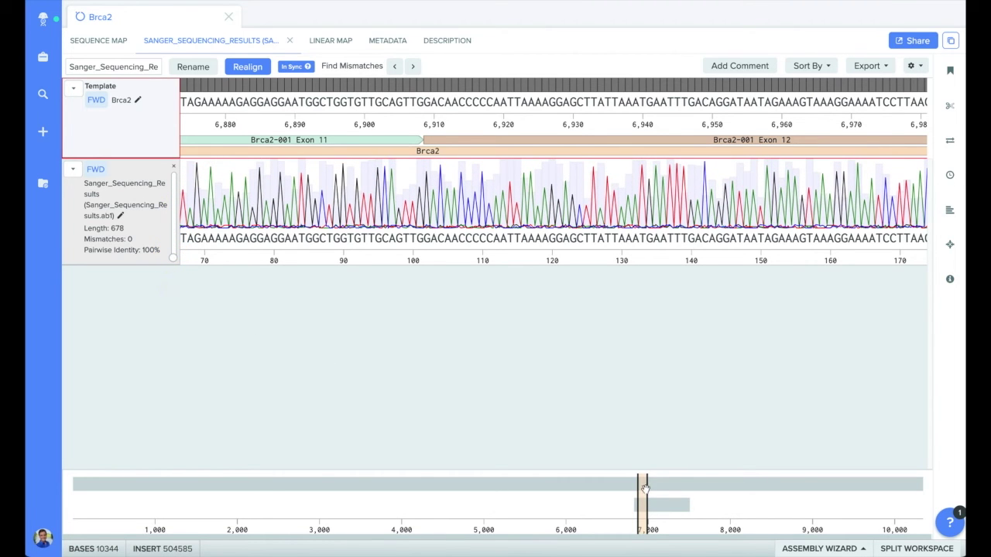
pyautogui.moveTo(645, 493); pyautogui.dragTo(642, 496)
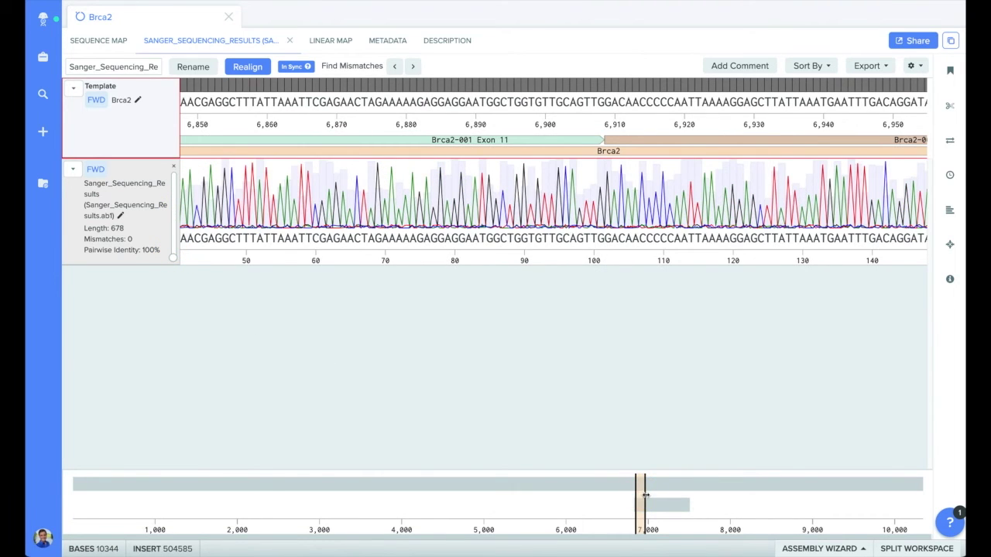
pyautogui.scroll(1, 642, 496)
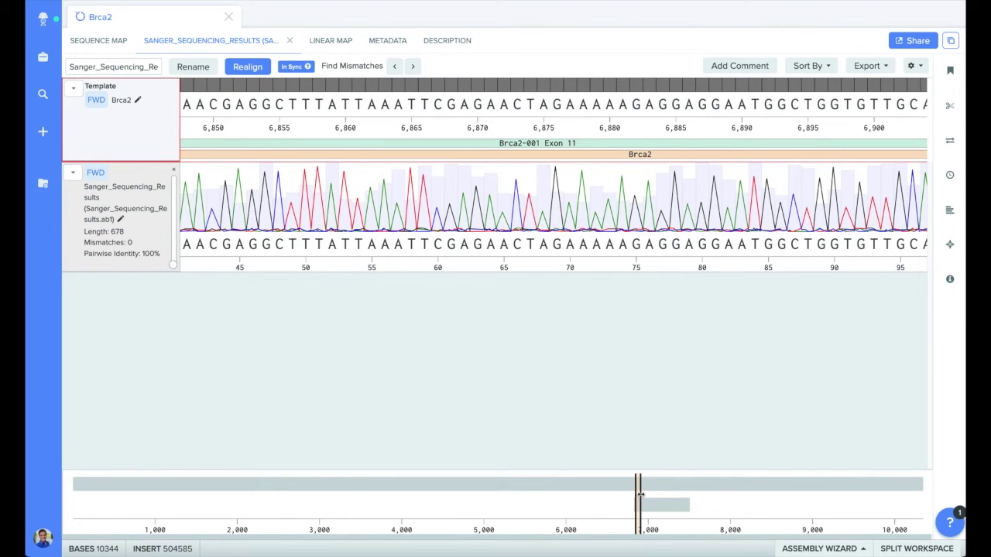
# Close the Sanger alignment, start a CRISPR guide design, and mark a target region from 510040
pyautogui.click(288, 40)
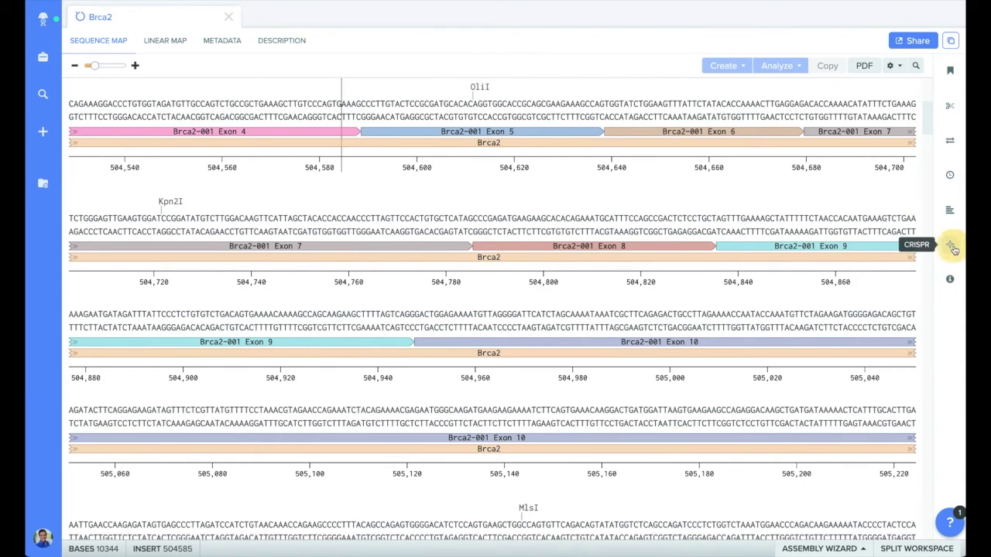
pyautogui.click(951, 246)
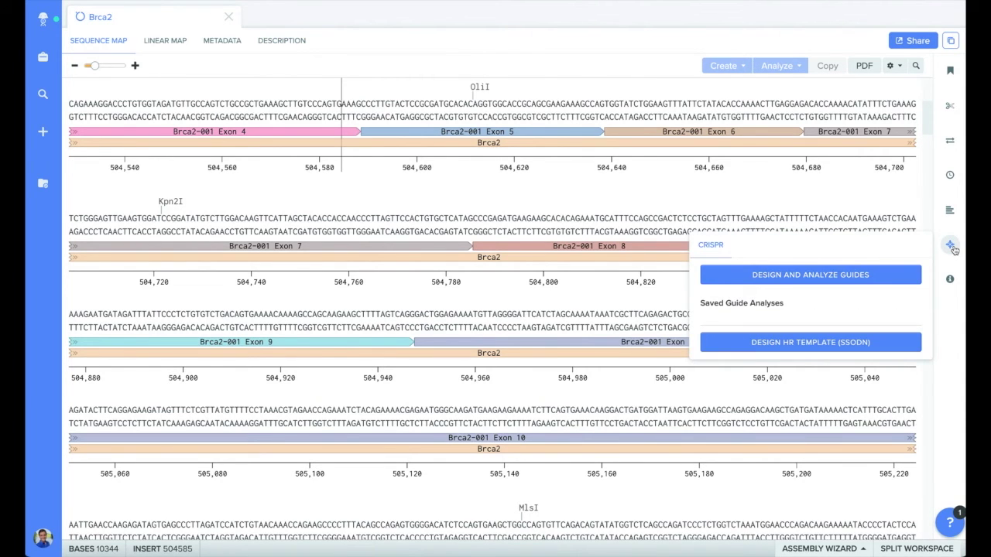
pyautogui.click(879, 271)
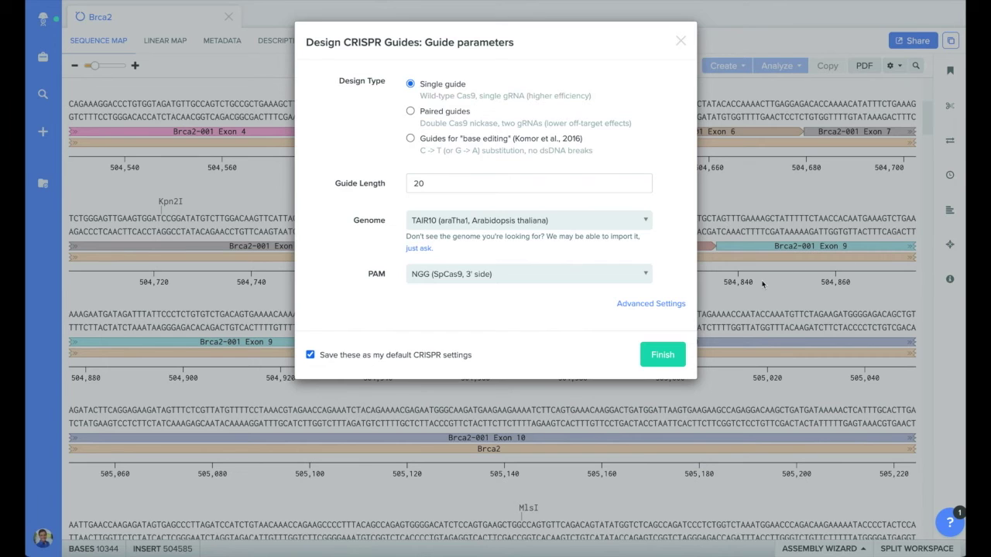
pyautogui.click(663, 356)
pyautogui.moveTo(746, 286); pyautogui.dragTo(852, 288)
# List guides for region 510040–512681 and pick the top On-Target Score guide at 510180
pyautogui.click(411, 140)
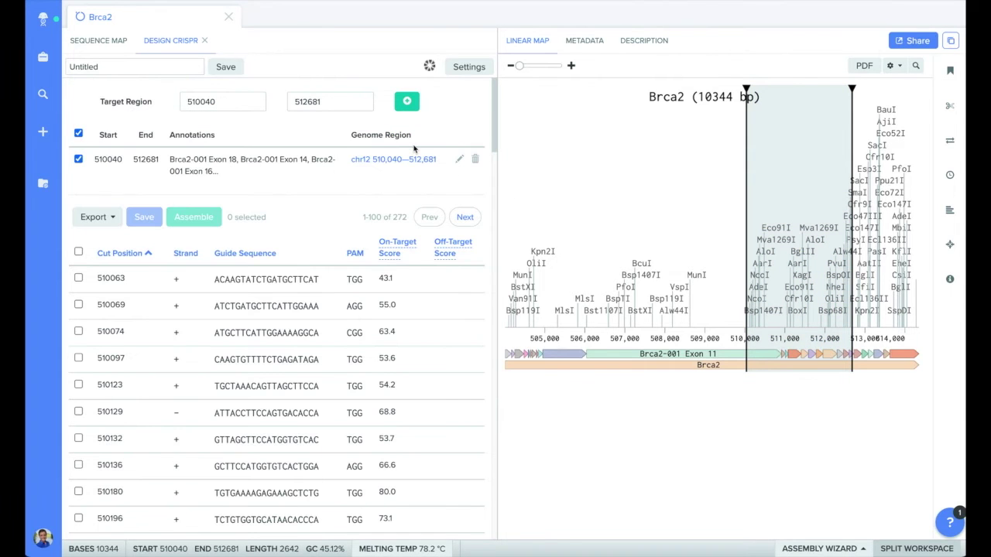
pyautogui.click(395, 247)
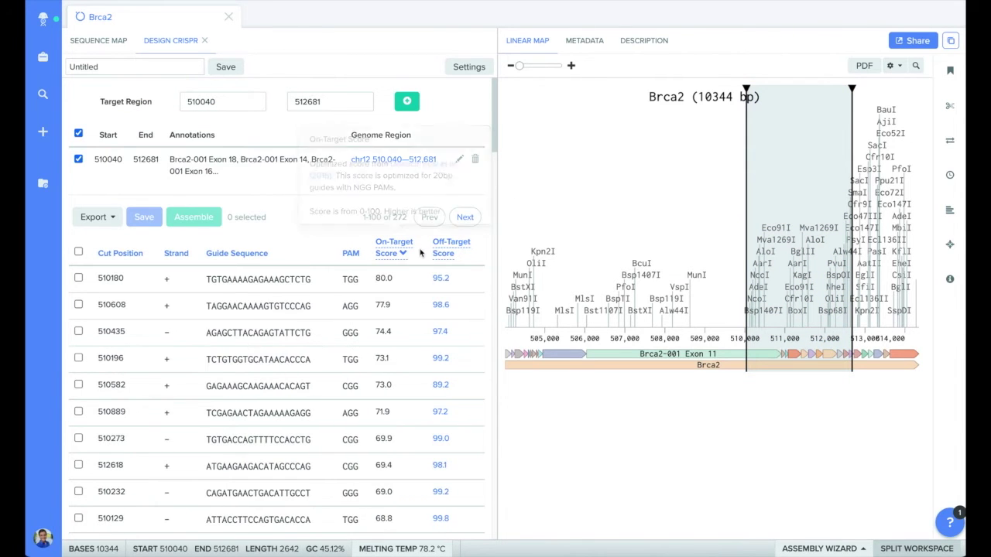
pyautogui.click(78, 279)
# Assemble the chosen guide into vector pX460 (Cas9n, 48873) as Brca2 Assembly 1
pyautogui.click(186, 220)
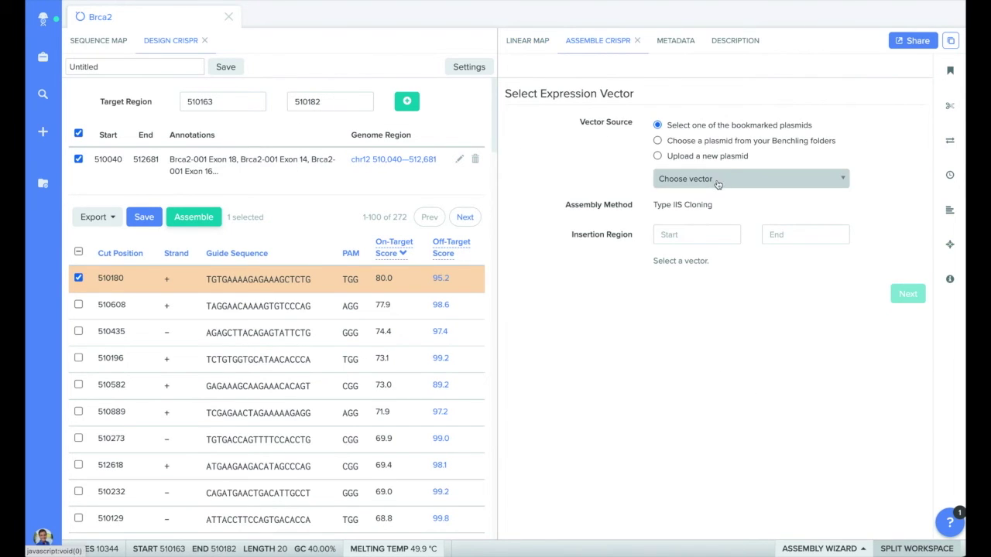
pyautogui.click(718, 185)
pyautogui.click(745, 285)
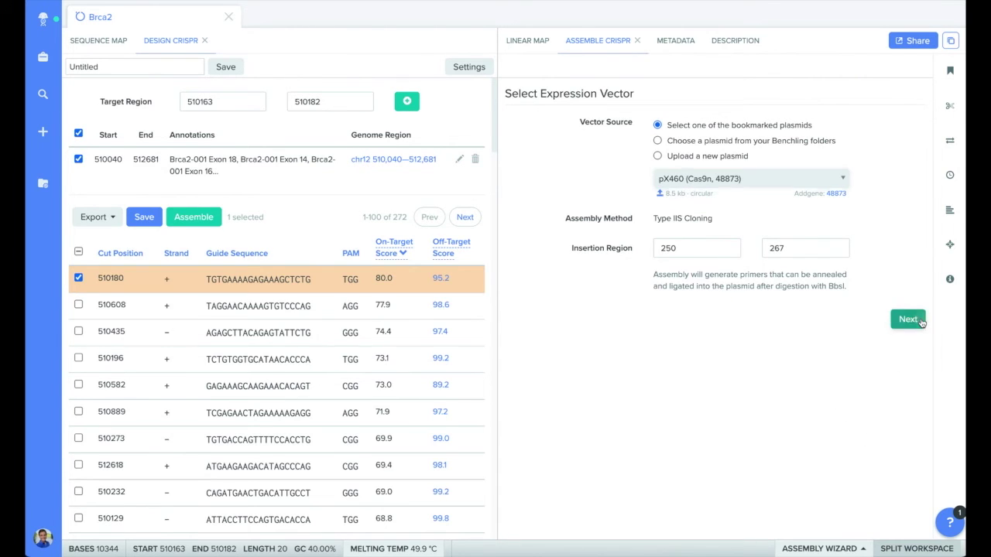
pyautogui.click(906, 320)
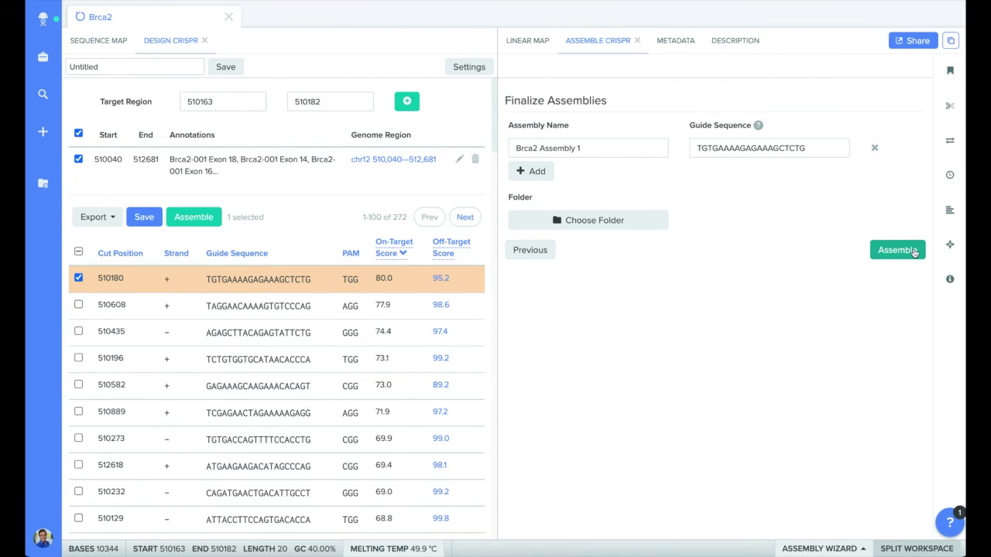
pyautogui.click(914, 250)
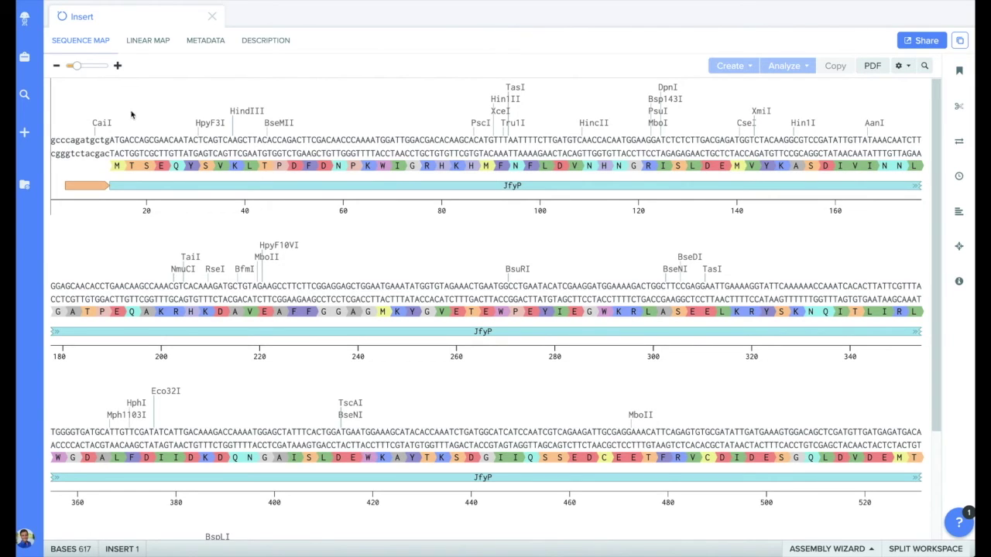
# Search external databases in Import DNA Sequences using the pasted Addgene pET-31b(+) page address
pyautogui.click(34, 132)
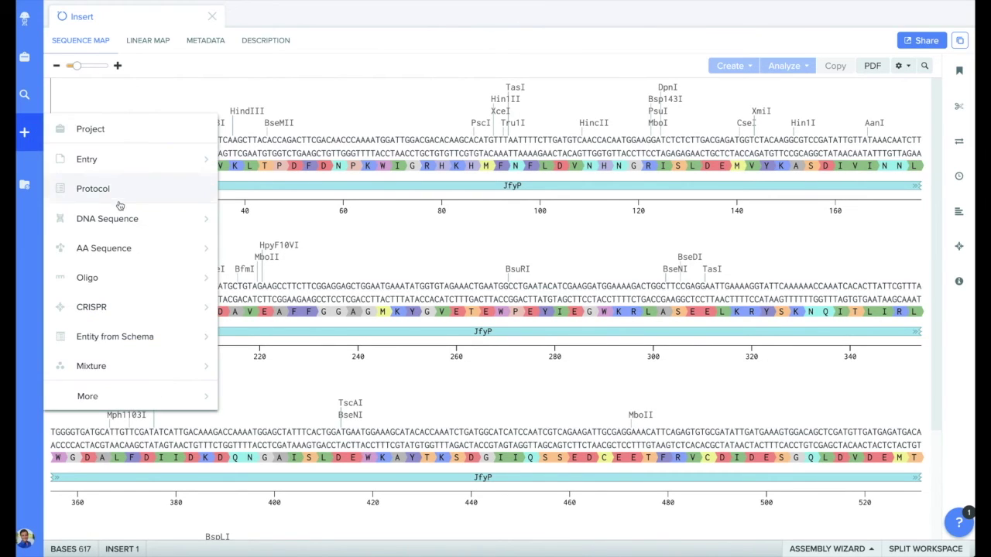
pyautogui.moveTo(182, 217)
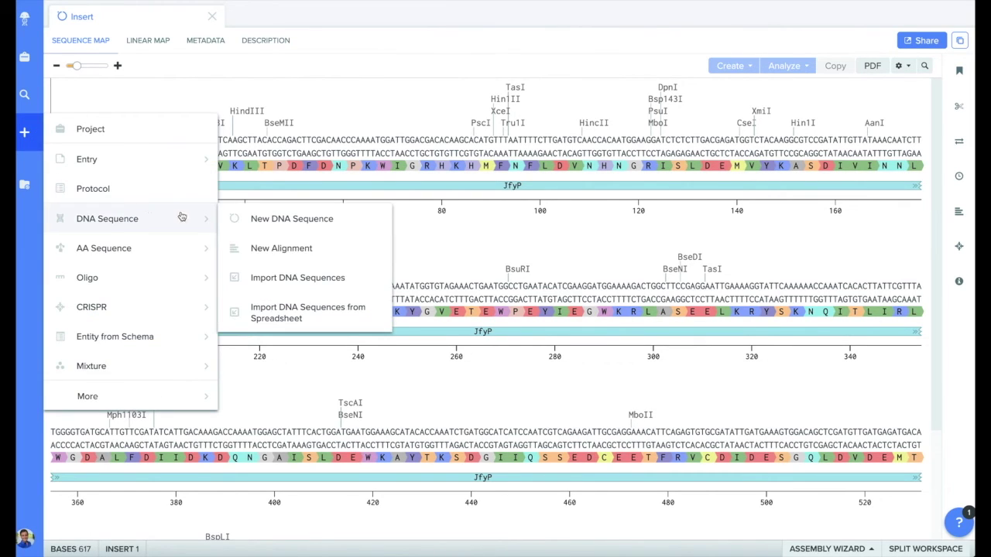
pyautogui.click(277, 277)
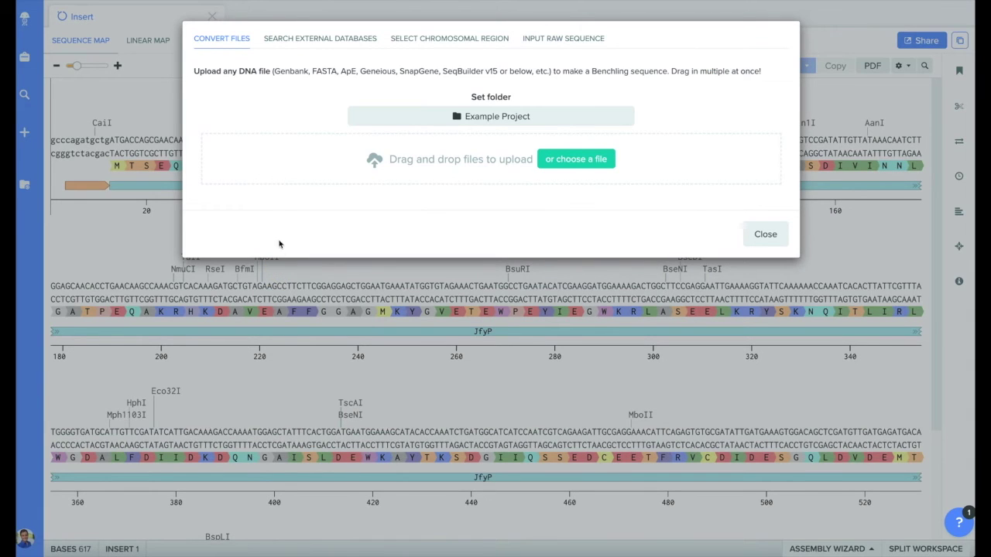
pyautogui.click(305, 40)
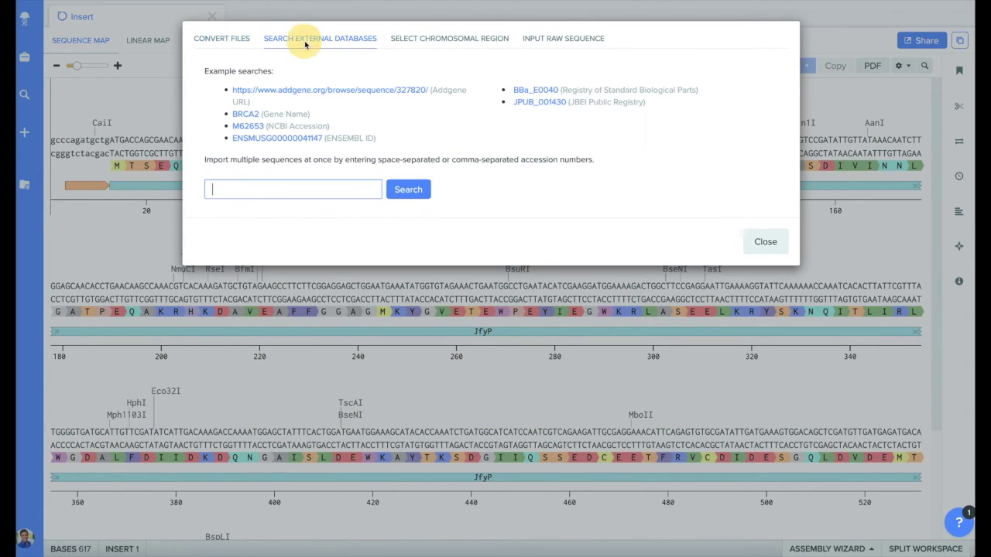
pyautogui.click(250, 191)
pyautogui.write('https://www.addgene.org/vector-database/2581/')
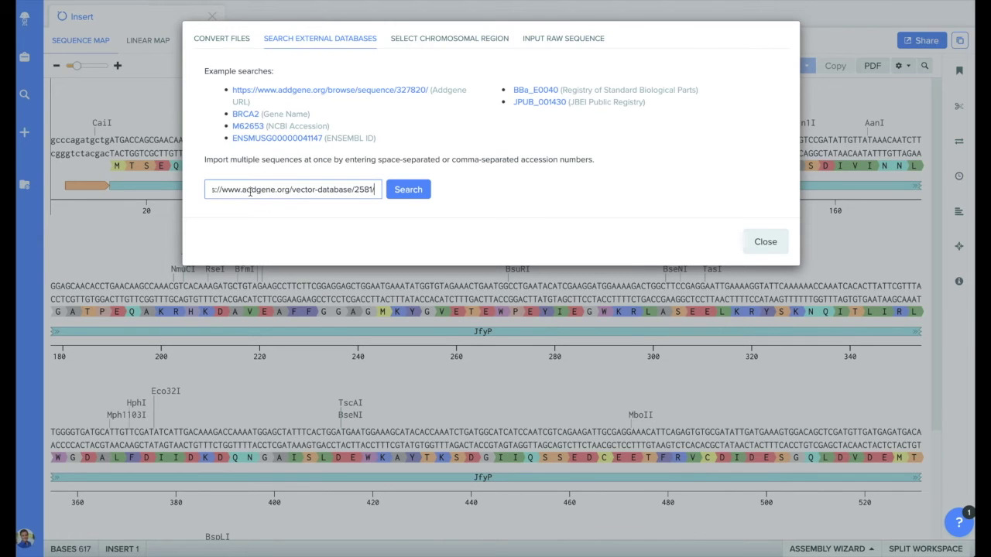
pyautogui.click(403, 192)
# Import pET-31b(+), rotate its circular map, and show sequence and plasmid maps side by side
pyautogui.click(736, 288)
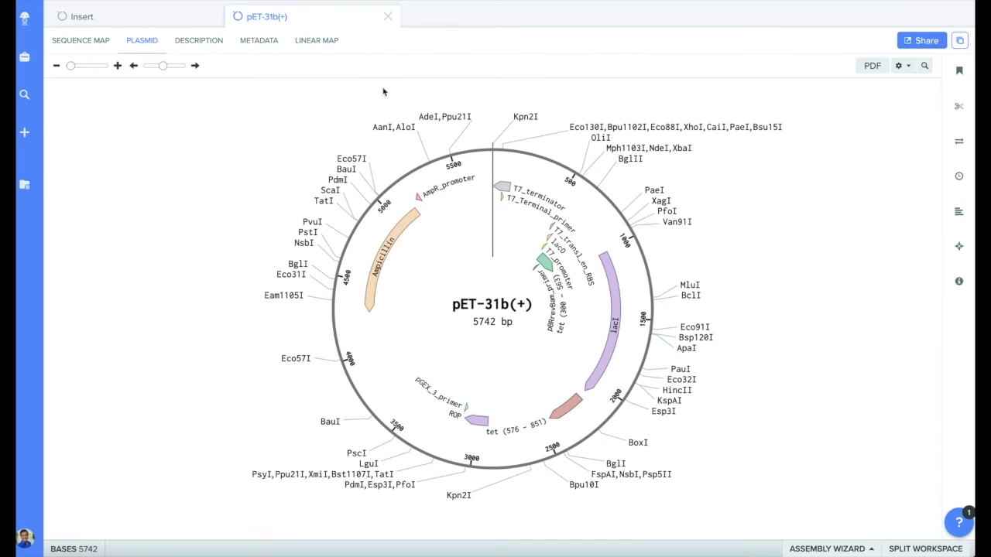
pyautogui.moveTo(163, 67)
pyautogui.mouseDown()
pyautogui.moveTo(192, 69)
pyautogui.moveTo(164, 69)
pyautogui.mouseUp()
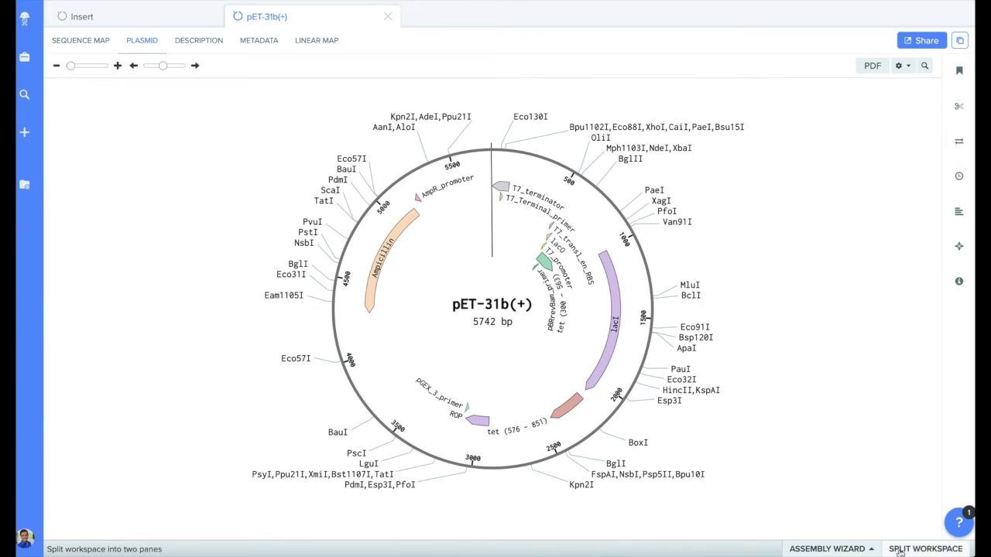
pyautogui.click(925, 549)
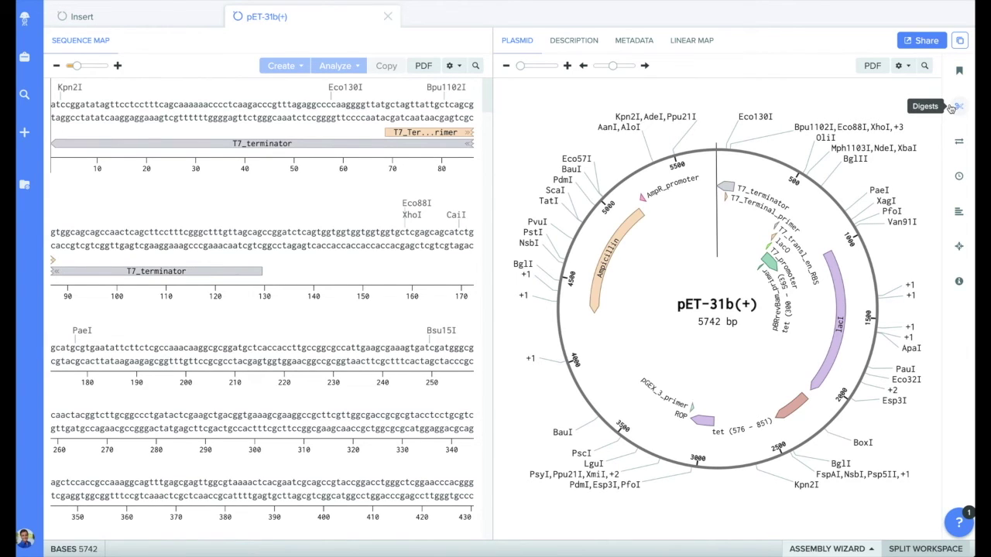
# Highlight the XhoI and CaiI cut sites on the pET-31b(+) map and zoom into that region
pyautogui.click(958, 106)
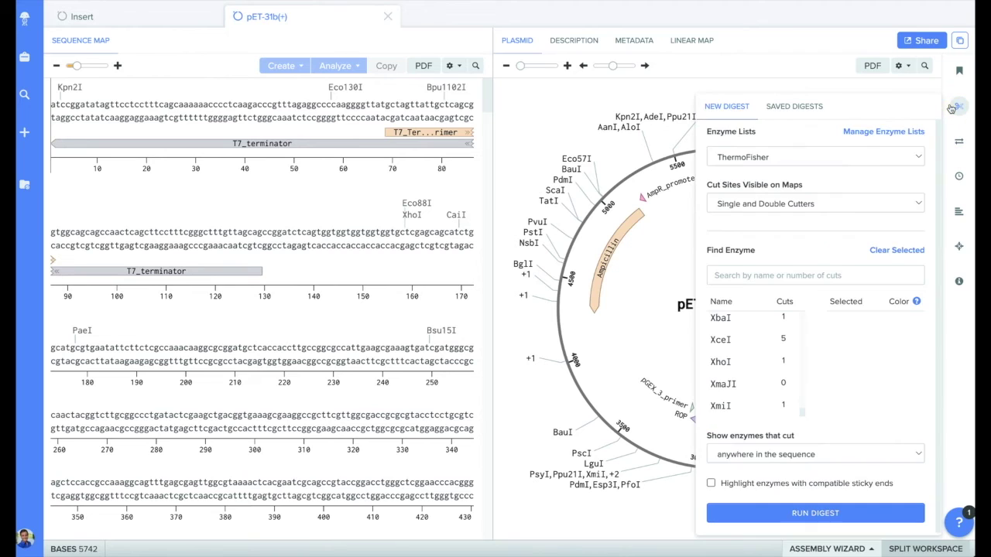
pyautogui.click(830, 277)
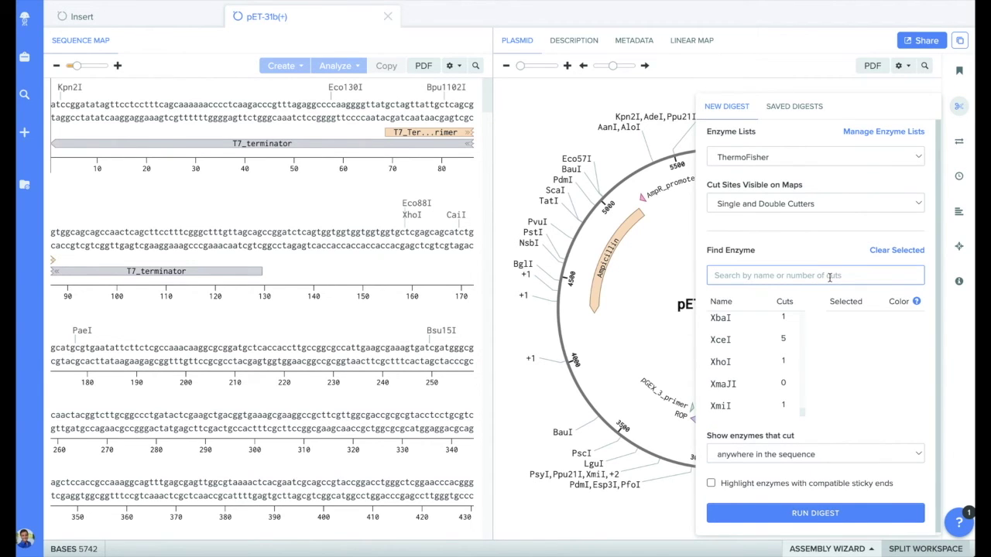
pyautogui.write('Xho')
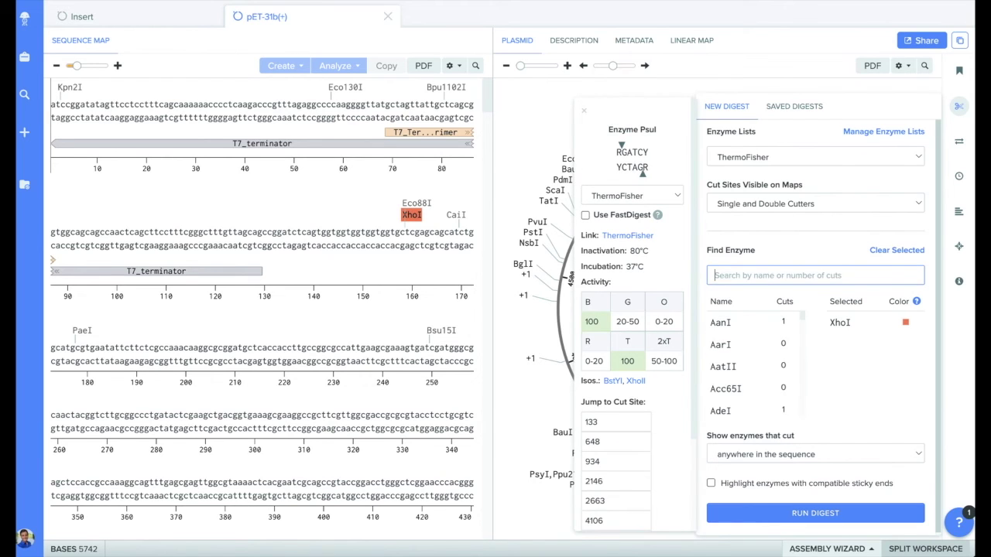
pyautogui.write('cai')
pyautogui.click(774, 322)
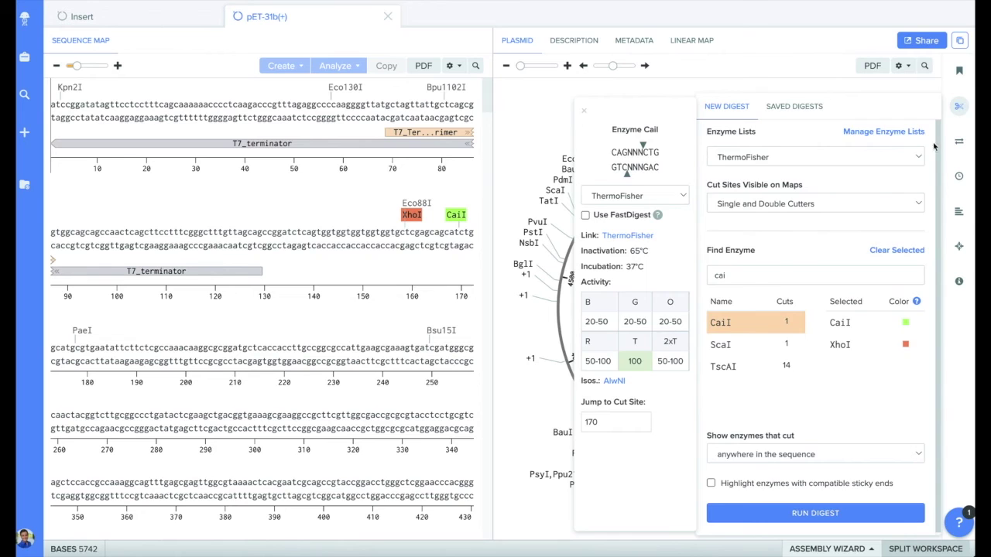
pyautogui.click(959, 107)
pyautogui.moveTo(519, 71); pyautogui.dragTo(549, 69)
pyautogui.moveTo(611, 67)
pyautogui.mouseDown()
pyautogui.moveTo(635, 66)
pyautogui.moveTo(614, 68)
pyautogui.mouseUp()
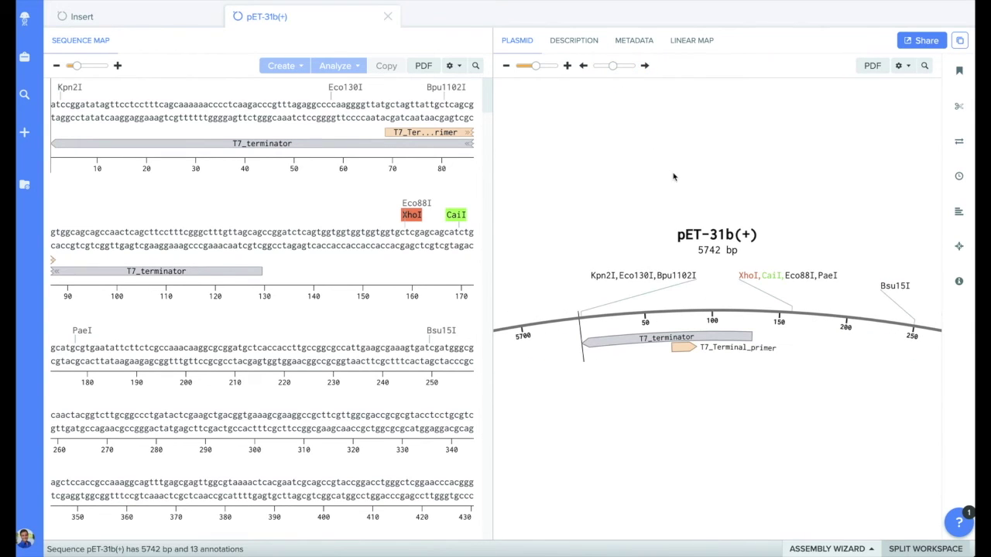
# Start a new Digest and Ligate assembly for pET-31b(+) from the Assembly Wizard
pyautogui.click(827, 528)
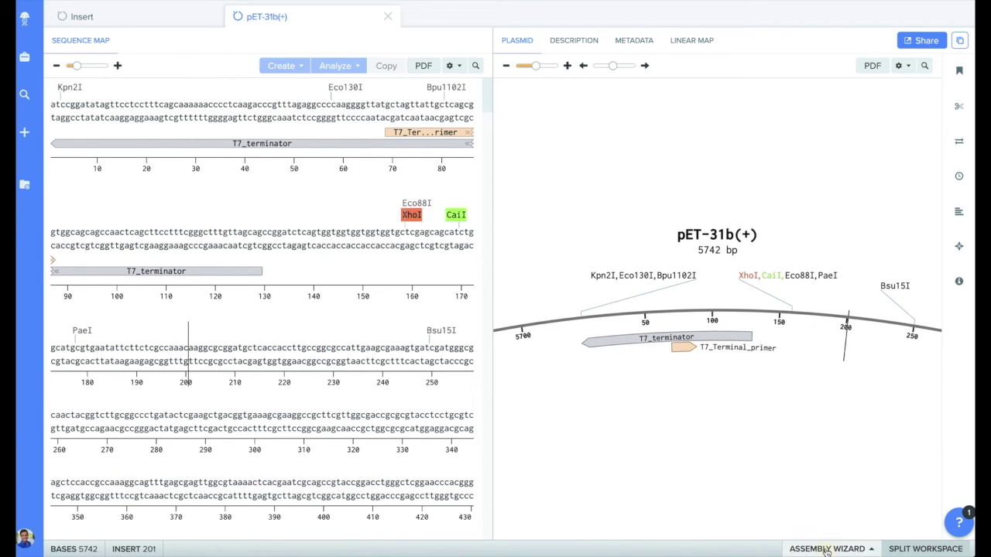
pyautogui.click(827, 549)
pyautogui.click(829, 531)
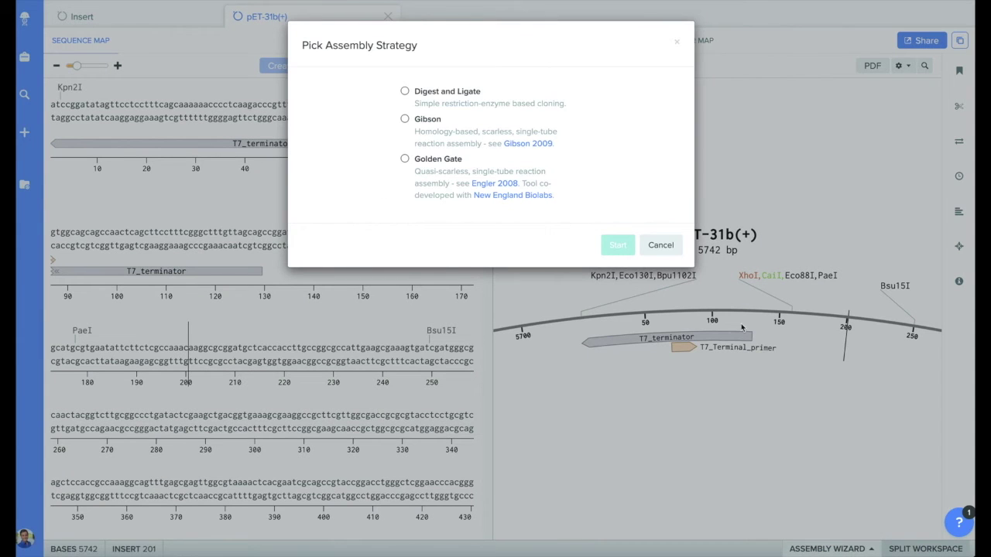
pyautogui.click(491, 103)
pyautogui.click(620, 246)
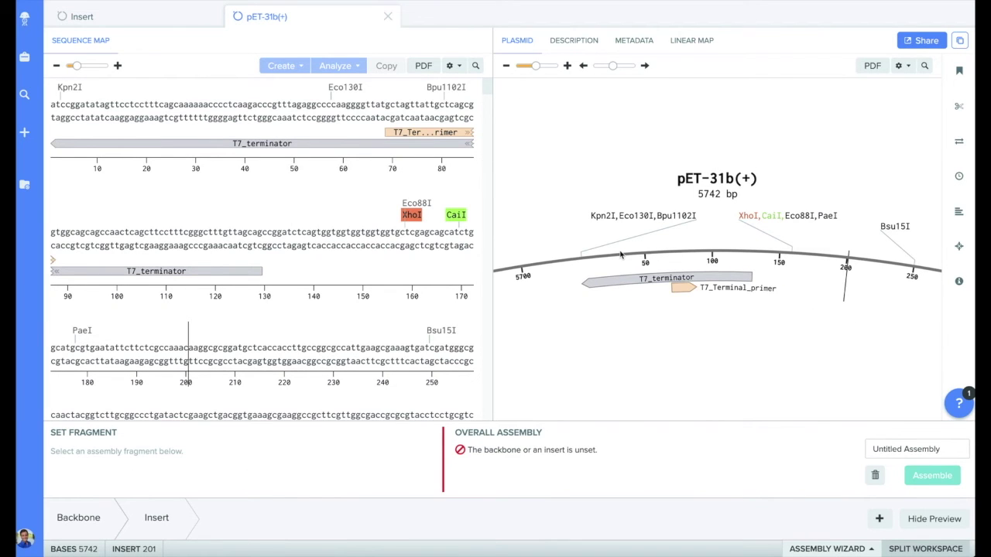
# Set the backbone to the 5.7 kb pET-31b(+) fragment between the XhoI and CaiI cuts
pyautogui.click(72, 518)
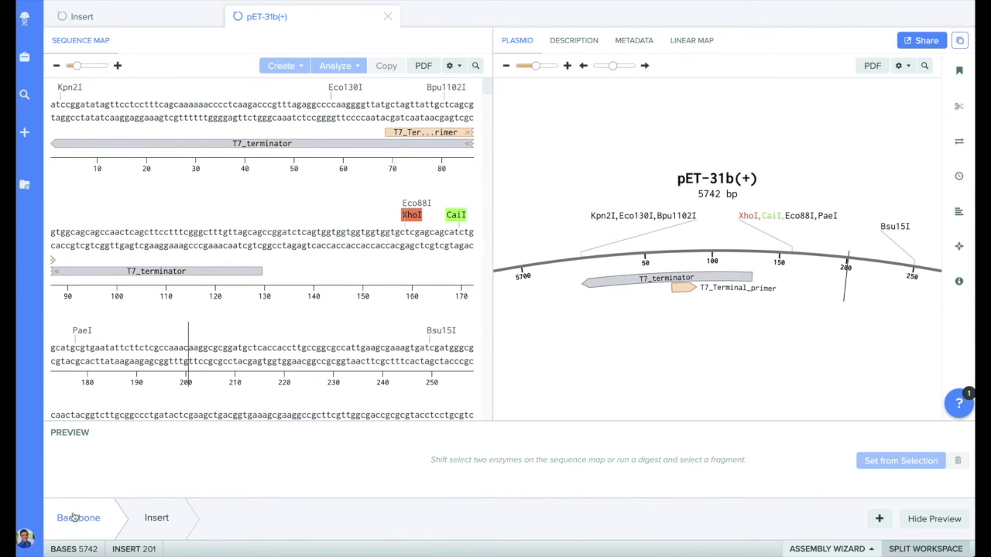
pyautogui.click(411, 215)
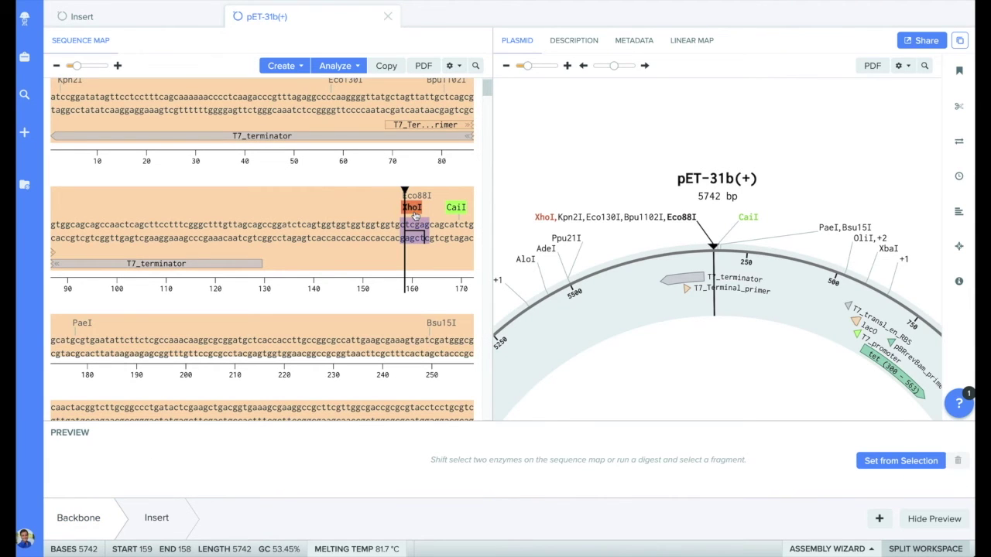
pyautogui.keyDown('shift'); pyautogui.click(457, 208); pyautogui.keyUp('shift')
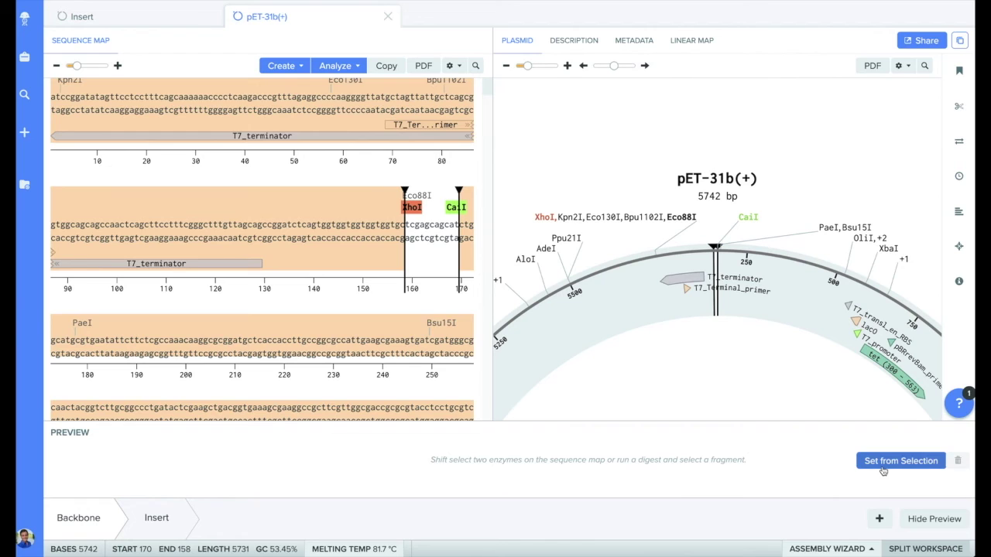
pyautogui.click(882, 463)
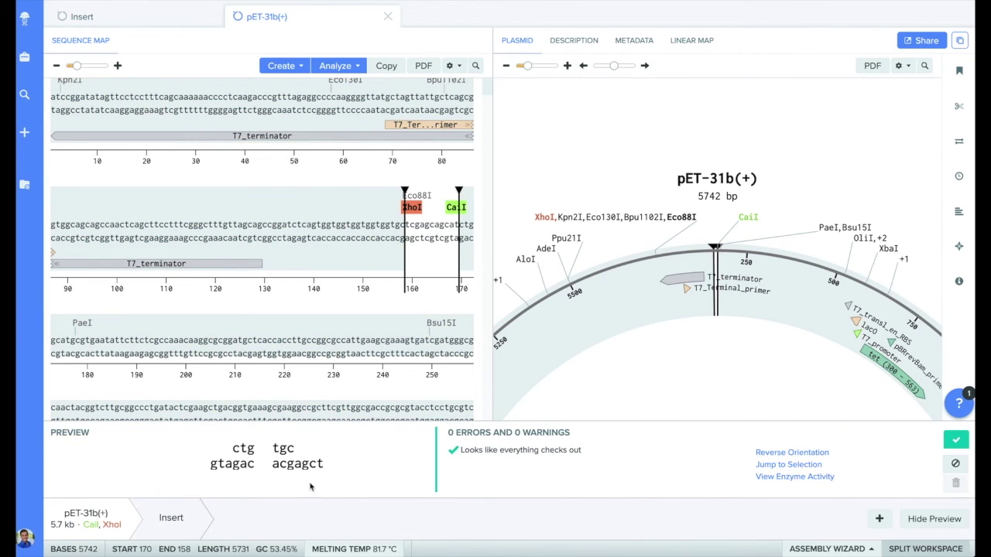
pyautogui.click(176, 519)
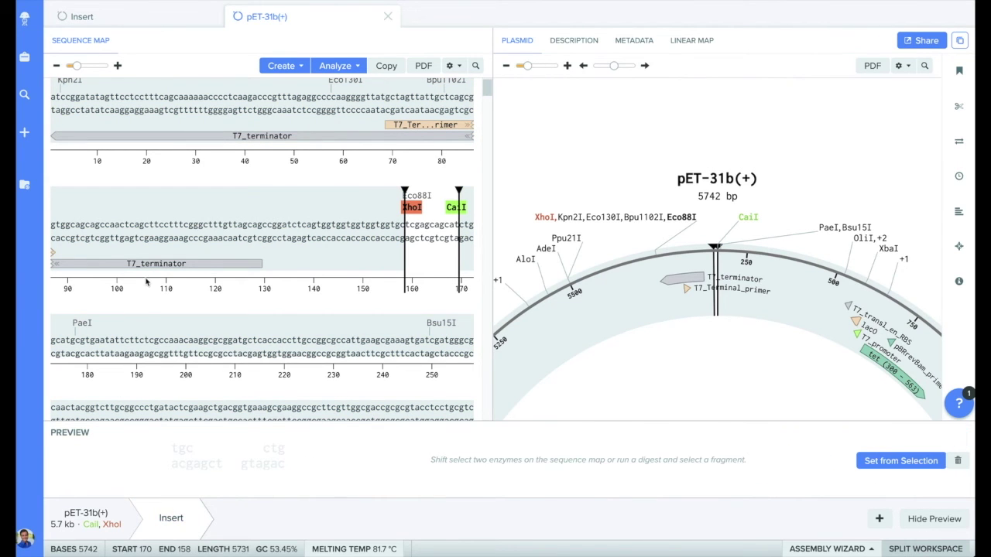
# Set the insert to the 597 bp SmoI–CaiI fragment selected on the JfyP Insert sequence
pyautogui.click(141, 14)
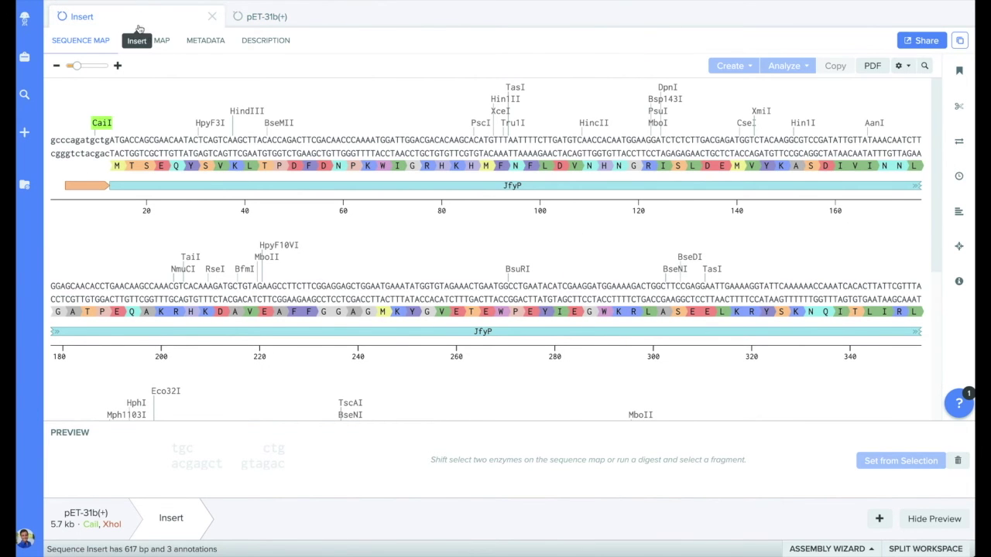
pyautogui.click(101, 123)
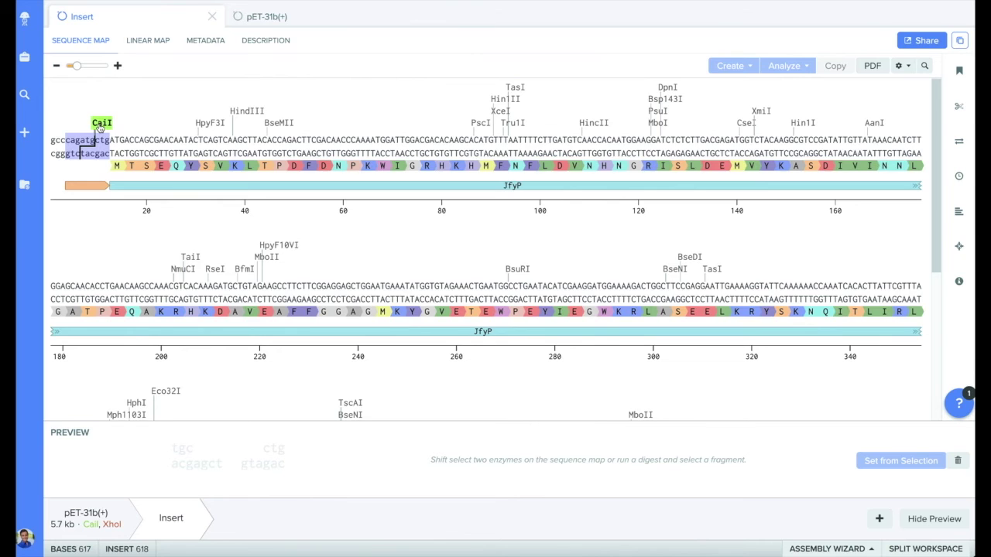
pyautogui.click(99, 124)
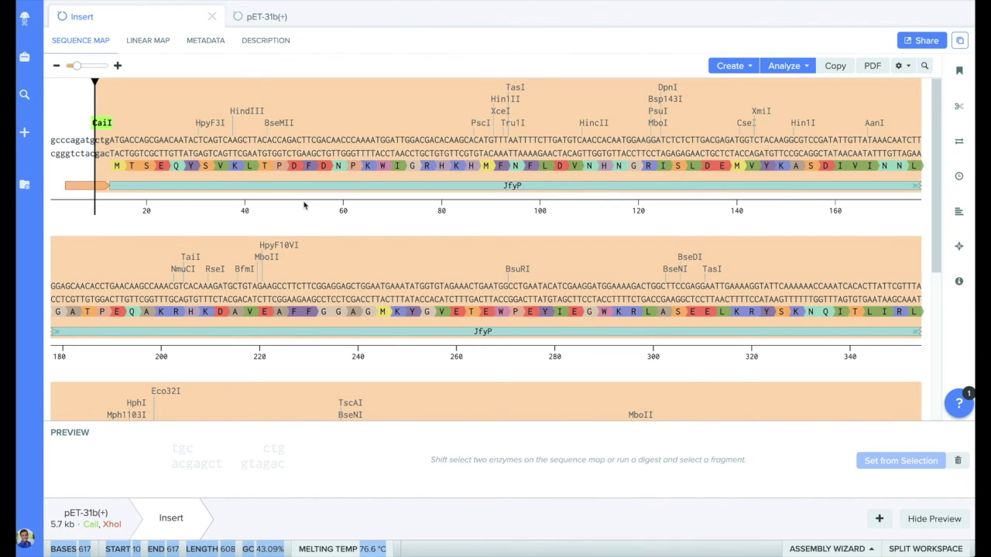
pyautogui.scroll(-5, 305, 205)
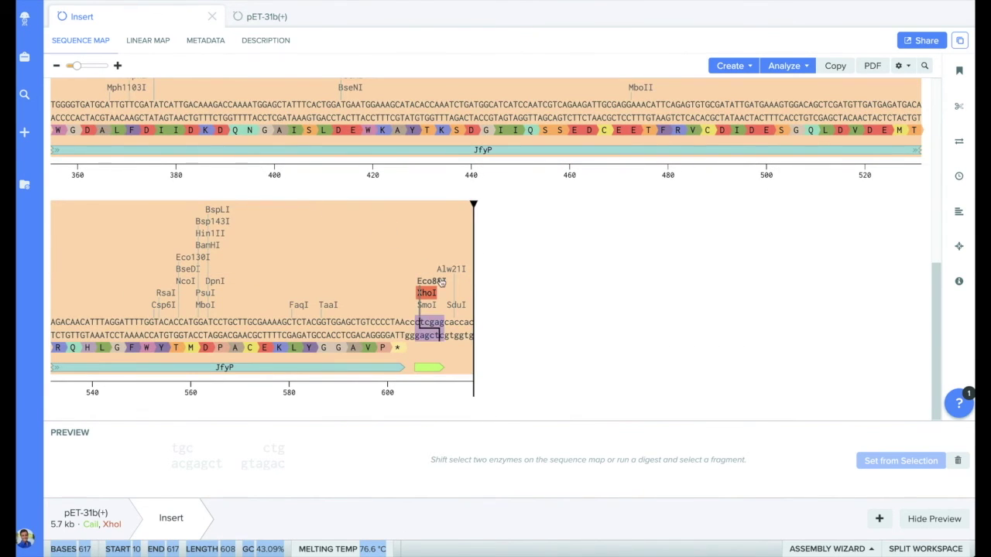
pyautogui.keyDown('shift'); pyautogui.click(434, 305); pyautogui.keyUp('shift')
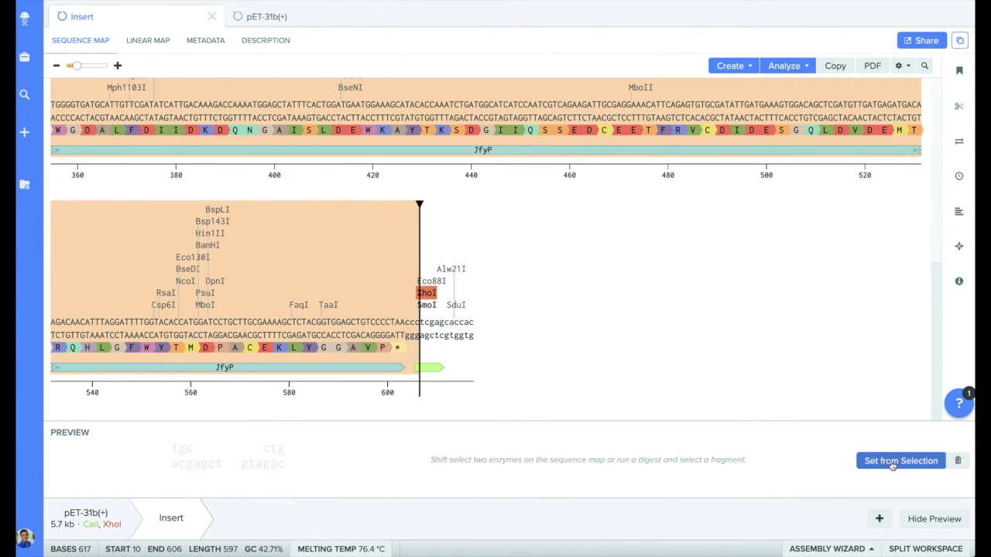
pyautogui.click(893, 462)
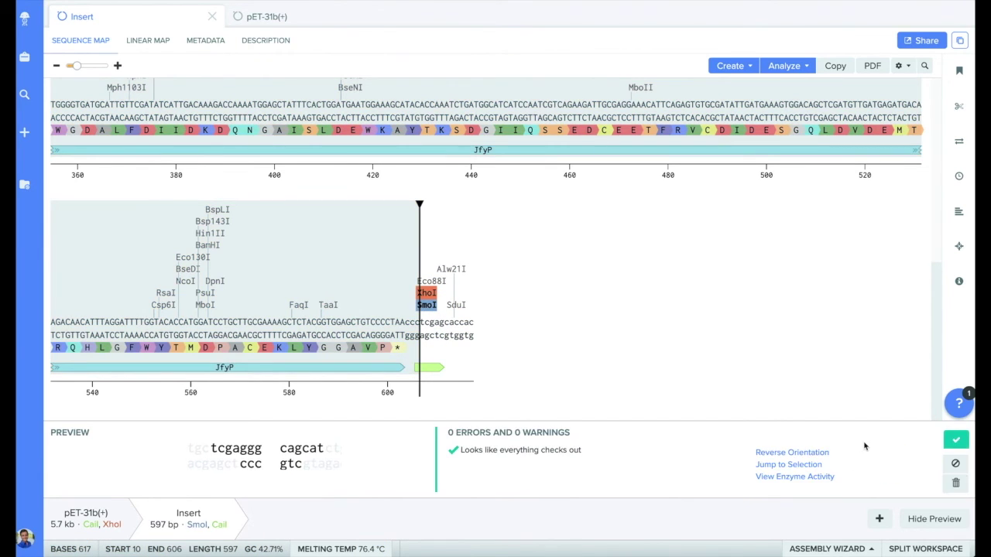
pyautogui.click(968, 441)
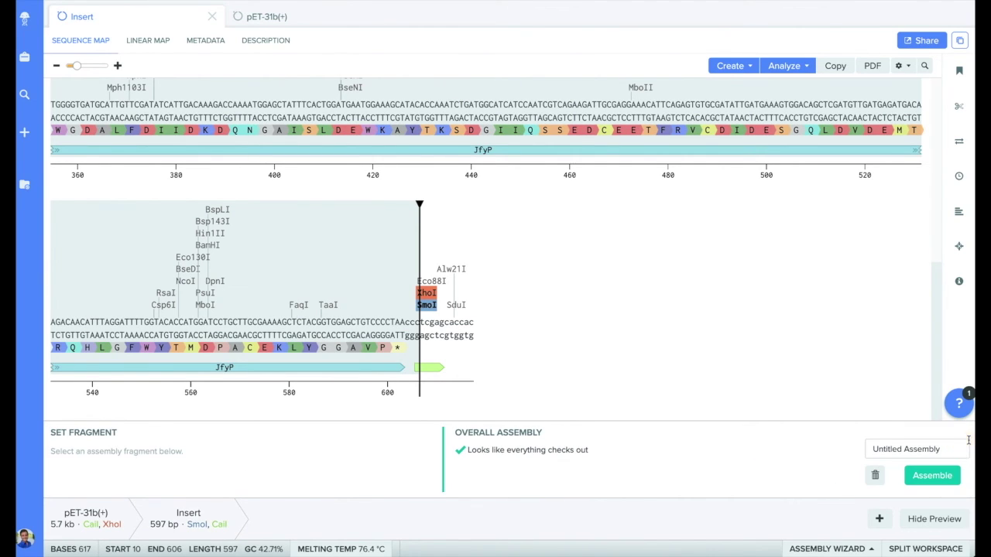
# Rename the assembly to 'JfyP Assembly'
pyautogui.click(906, 449)
pyautogui.doubleClick(888, 449)
pyautogui.write('Jfy')
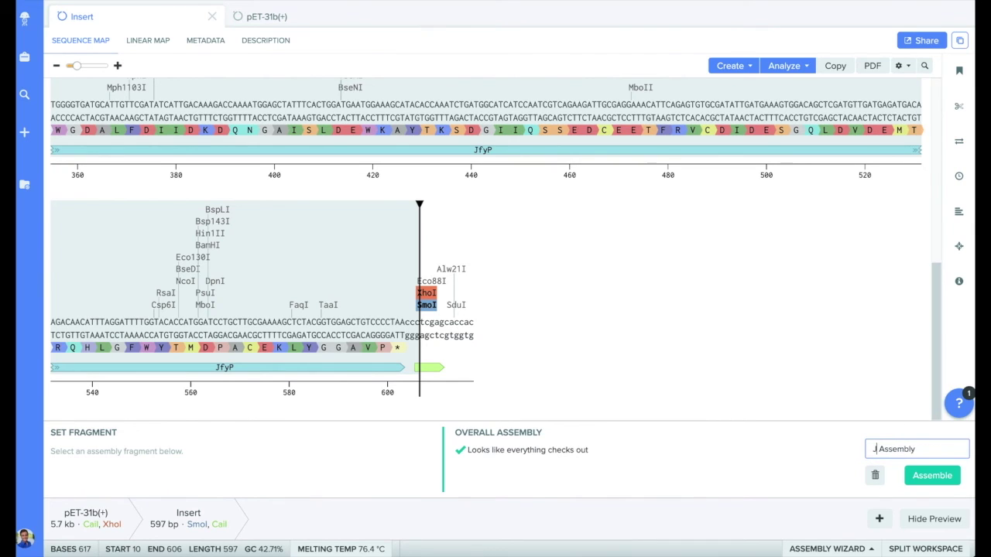
pyautogui.write('P')
# Assemble the JfyP plasmid and embed it below the notebook entry's Plasmid Assembly heading
pyautogui.click(932, 476)
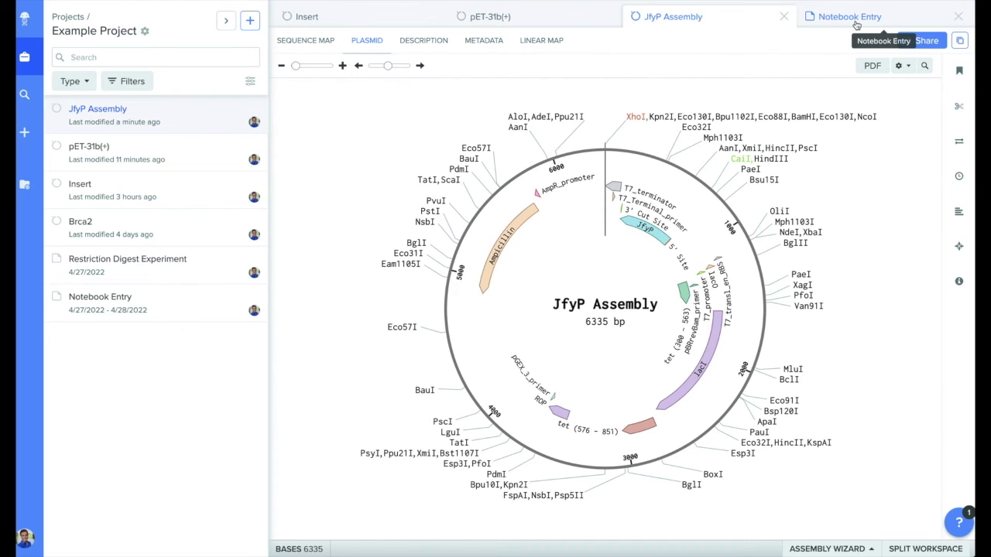
pyautogui.click(856, 22)
pyautogui.click(463, 474)
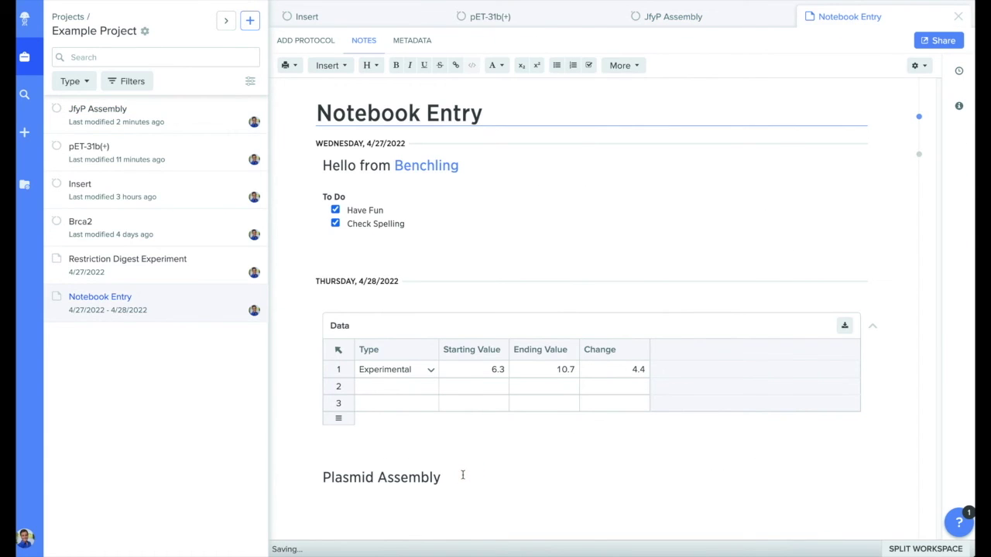
pyautogui.press('Return')
pyautogui.moveTo(137, 122); pyautogui.dragTo(410, 508)
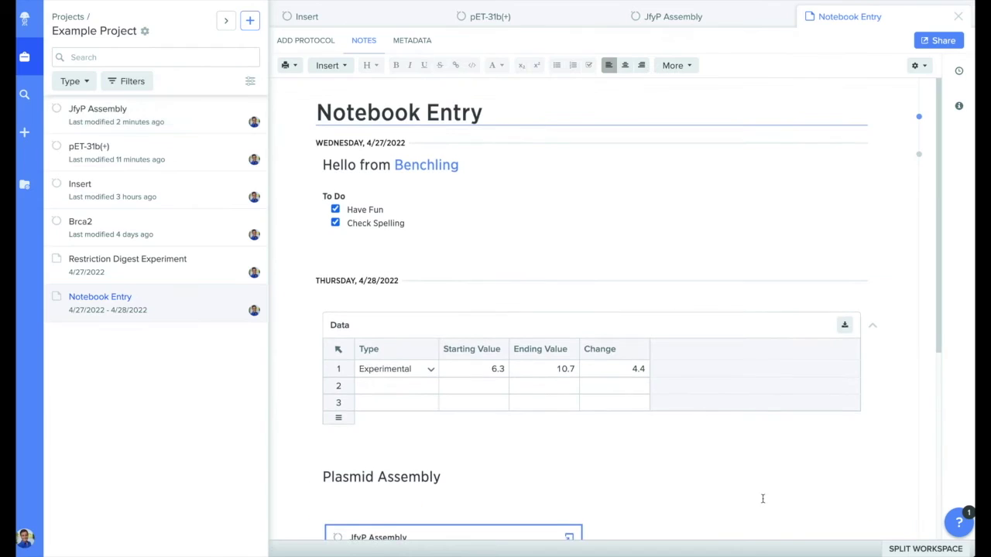
pyautogui.scroll(-2, 762, 499)
pyautogui.scroll(-2, 763, 499)
pyautogui.scroll(-1, 763, 499)
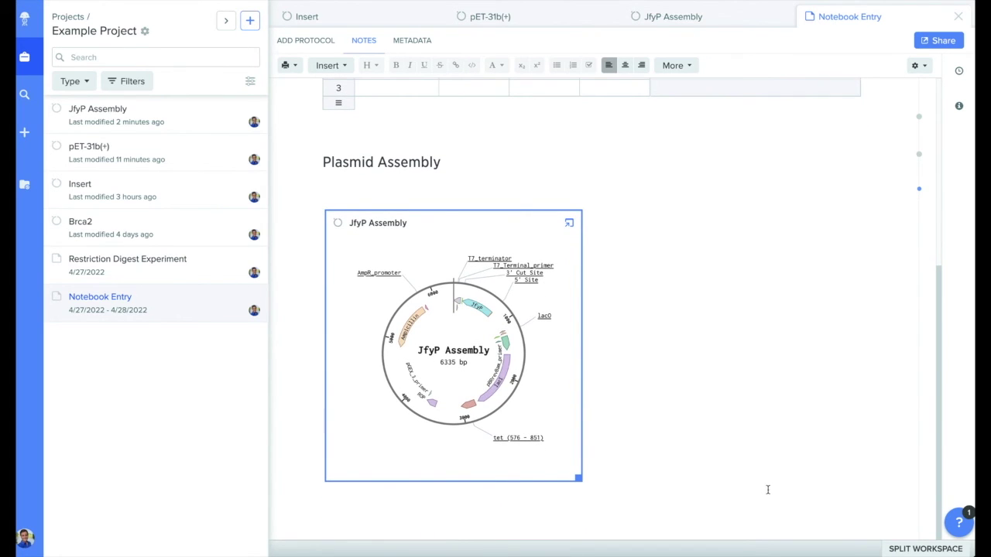
pyautogui.click(768, 489)
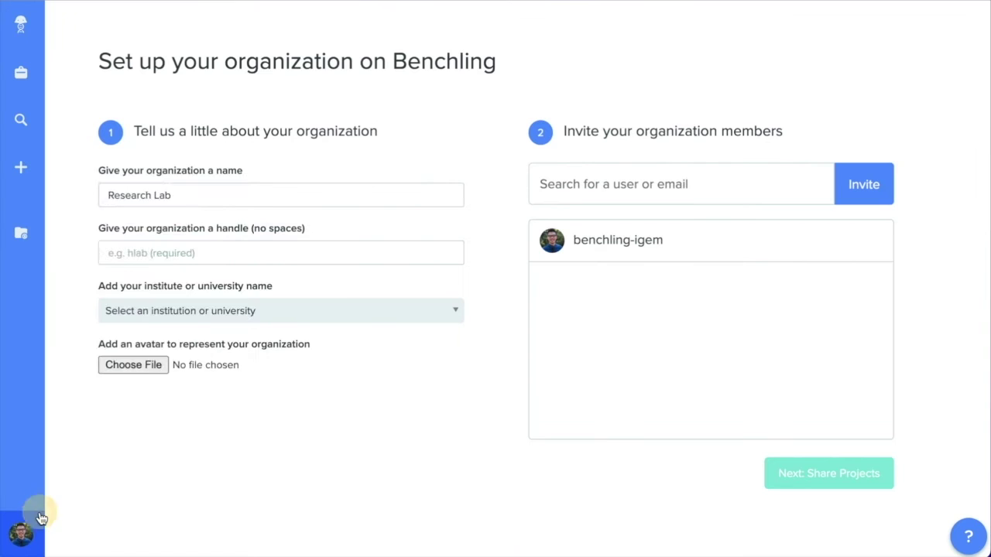
# Open the Research Lab organization page listing Flow Cytometry Experiments, Lab Primers and Lab Stock Plasmids
pyautogui.click(23, 531)
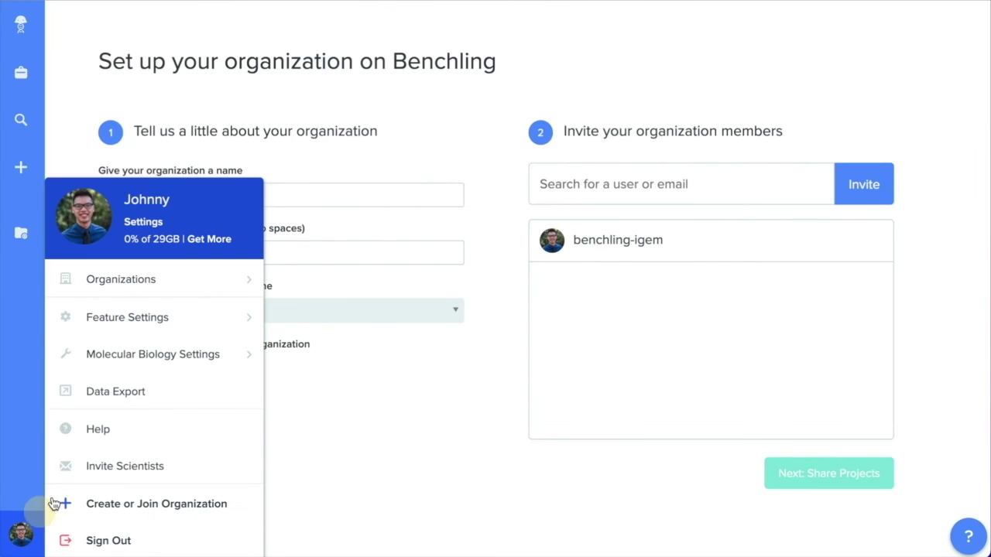
pyautogui.moveTo(170, 278)
pyautogui.click(375, 279)
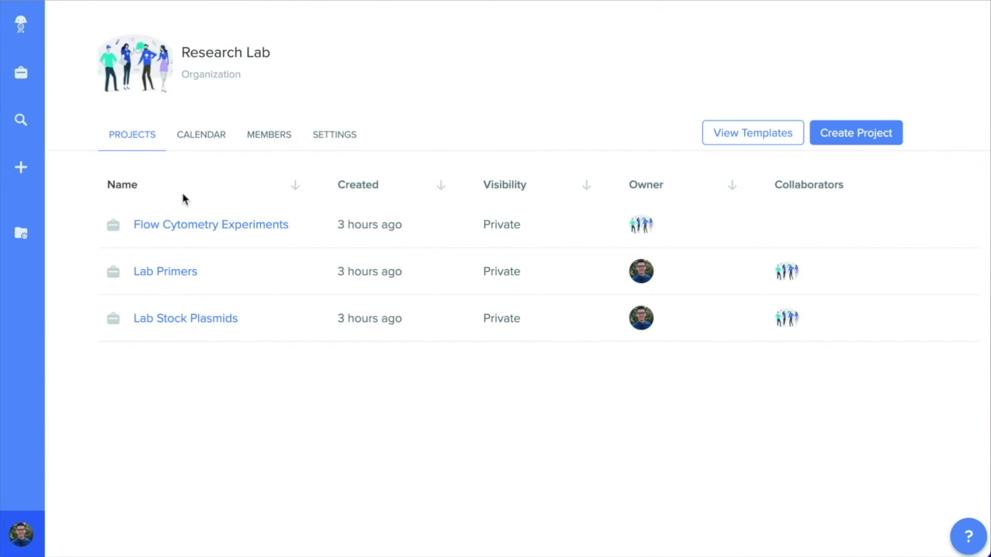
pyautogui.click(319, 225)
pyautogui.click(301, 271)
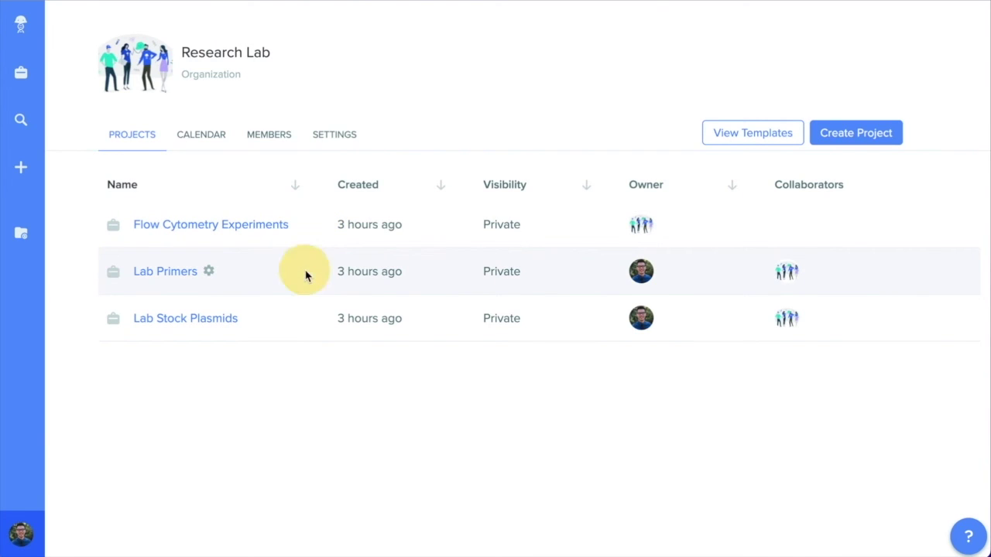
# Browse the Lab Protocols collection under Feature Settings > Template Collections
pyautogui.click(295, 322)
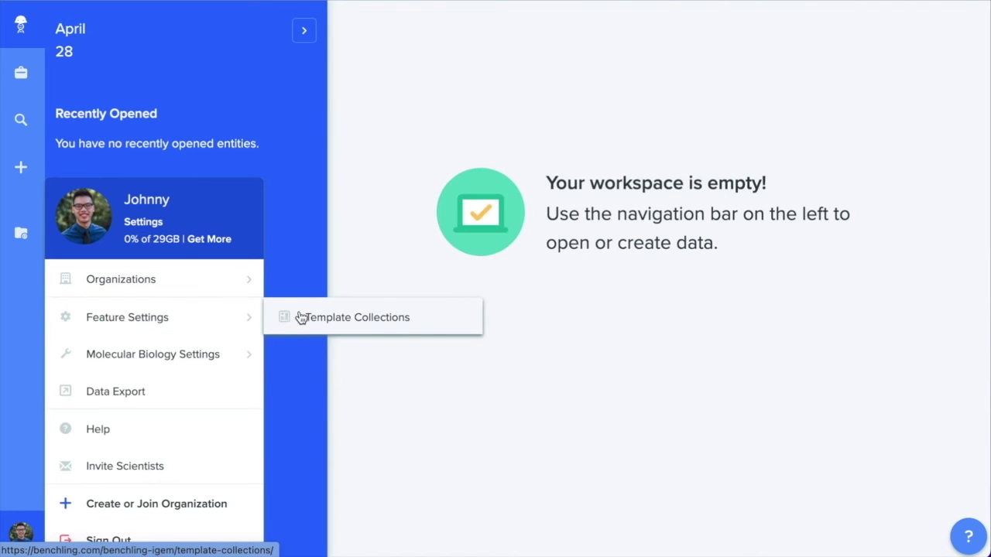
pyautogui.click(302, 317)
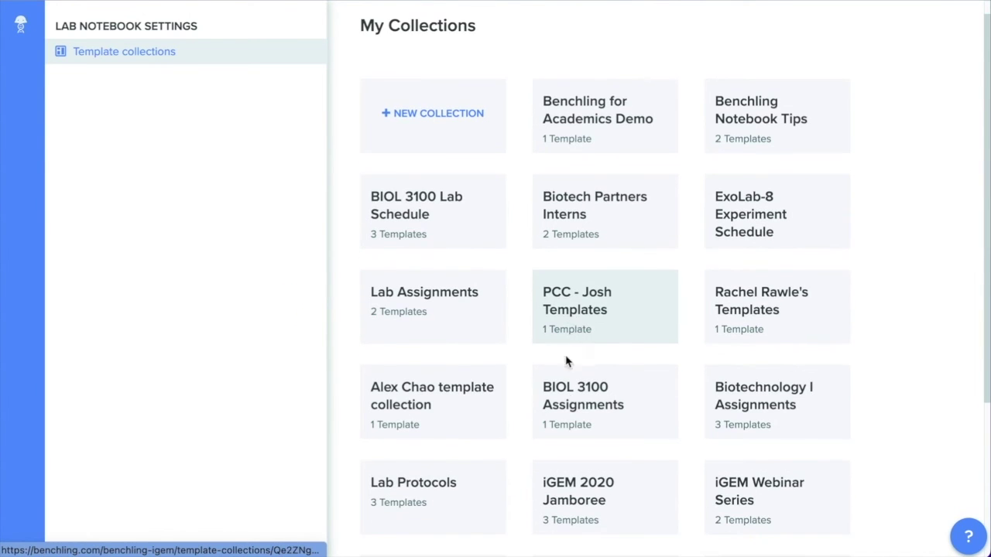
pyautogui.click(467, 506)
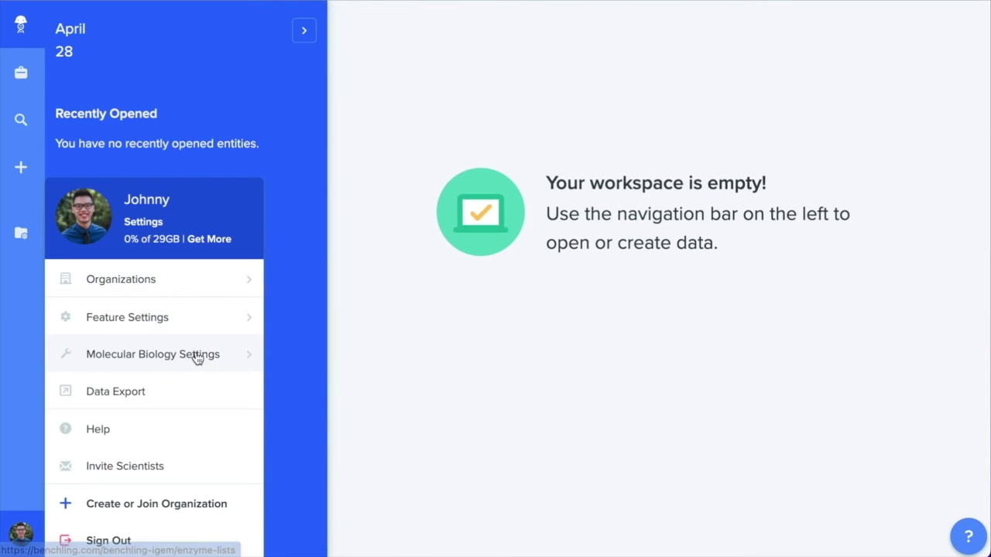
# Review the Affinity Tags feature library, including 6x His Tag, CLIP tag, FLAG Tag and GST
pyautogui.moveTo(217, 358)
pyautogui.click(302, 330)
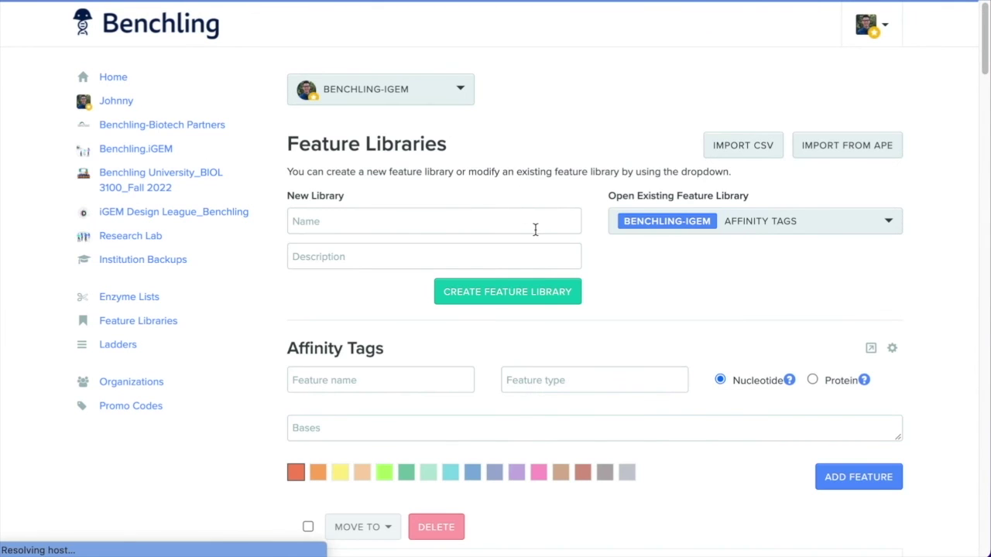
pyautogui.scroll(-1, 582, 264)
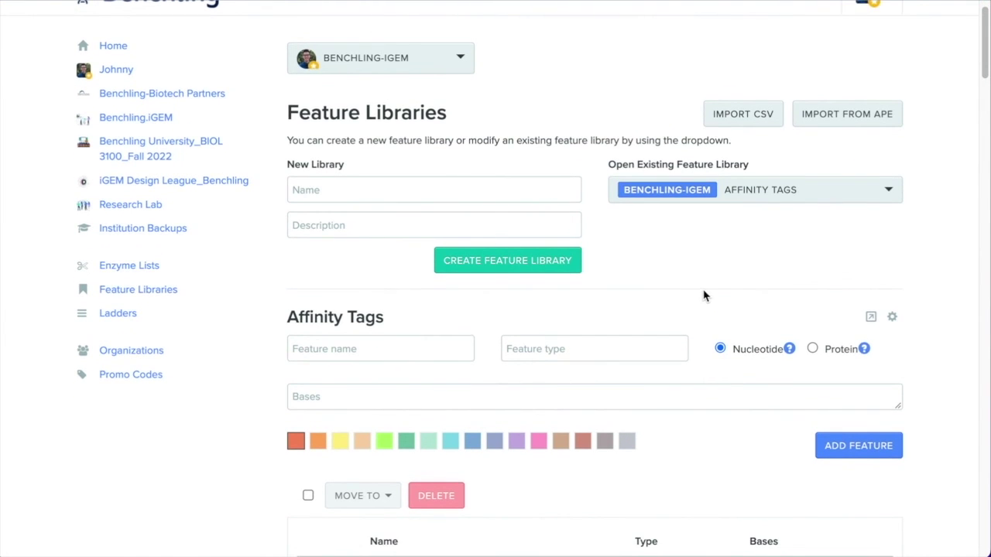
pyautogui.scroll(-7, 703, 298)
pyautogui.scroll(-4, 699, 313)
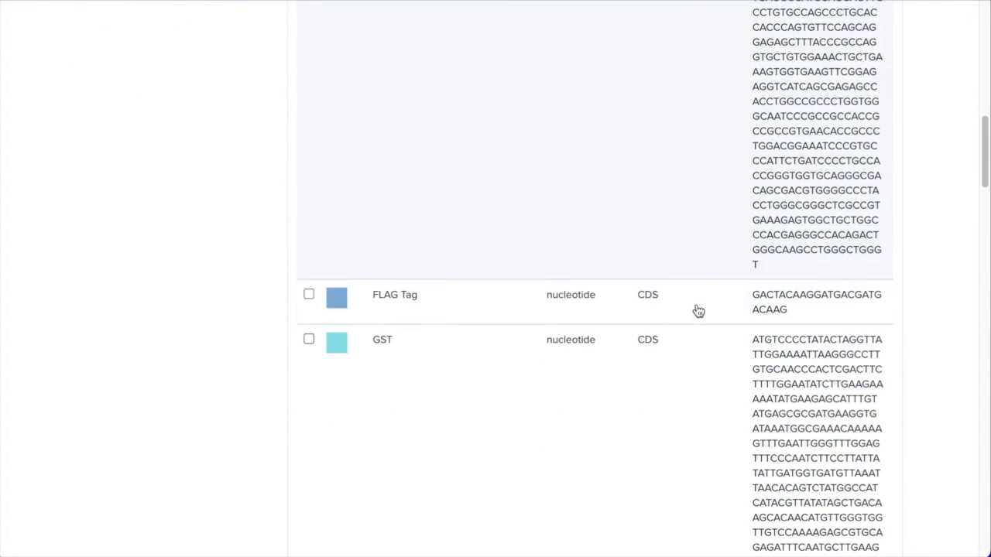
pyautogui.scroll(5, 532, 256)
pyautogui.scroll(6, 531, 257)
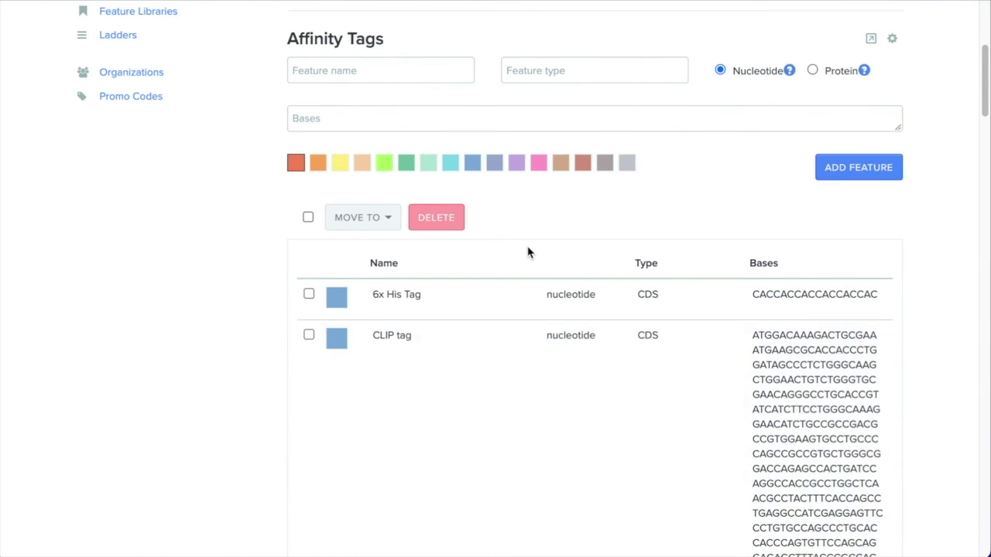
pyautogui.click(403, 150)
pyautogui.scroll(1, 194, 246)
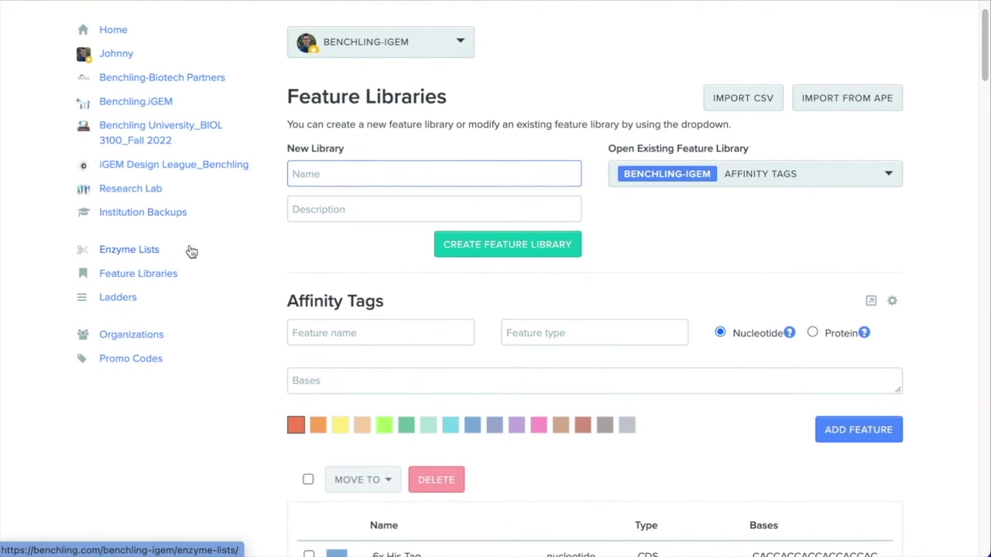
# Create the enzyme list 'JT Enzyme List' and add AflII to its enzymes
pyautogui.click(148, 252)
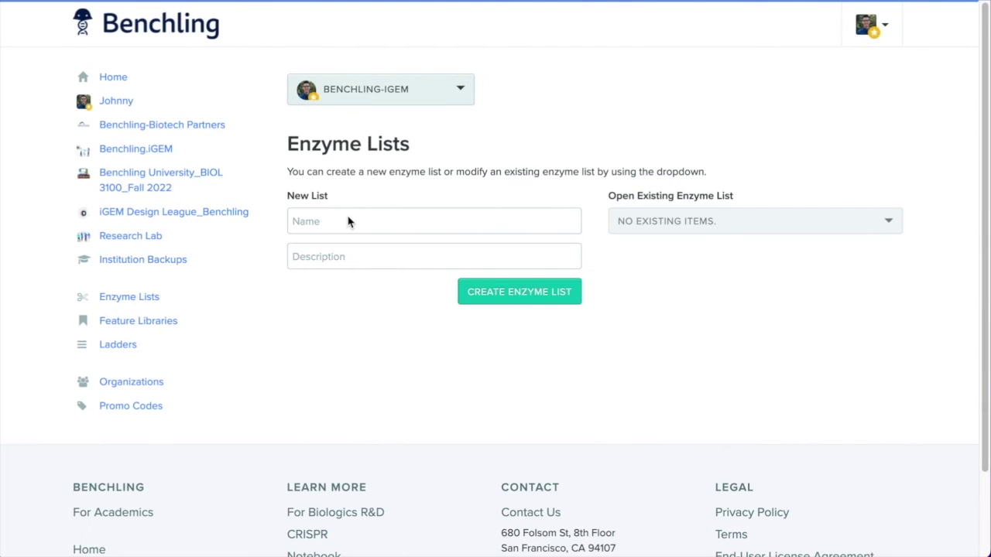
pyautogui.click(347, 219)
pyautogui.write('JT Enzyme List')
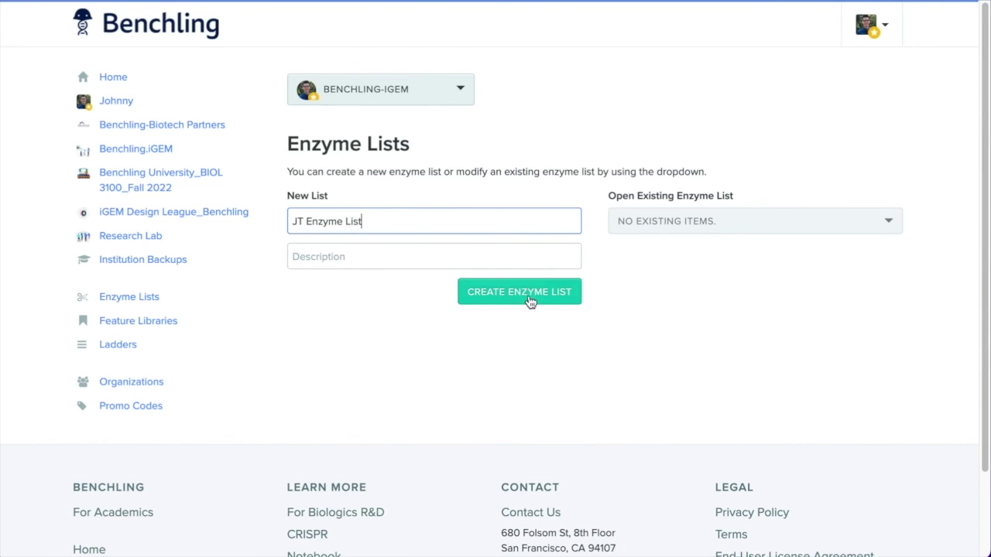
pyautogui.click(534, 295)
pyautogui.scroll(-3, 585, 321)
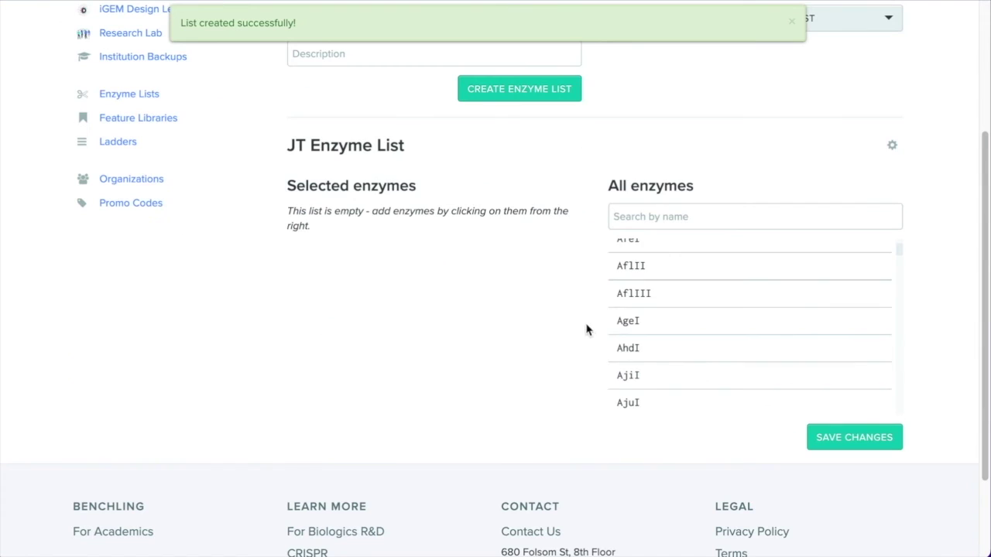
pyautogui.click(738, 265)
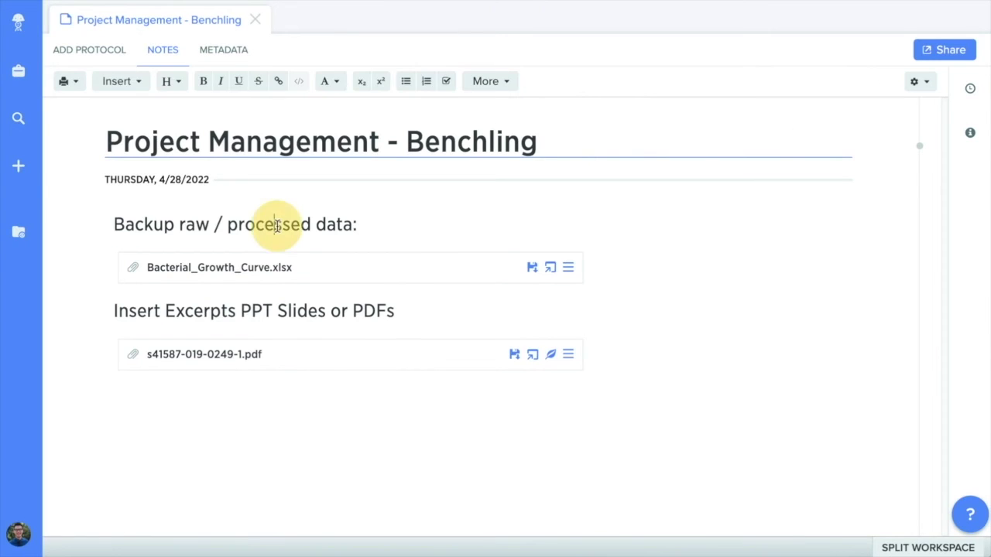
# Open Bacterial_Growth_Curve.xlsx and scroll to its OD600 bacterial growth curve chart
pyautogui.click(280, 268)
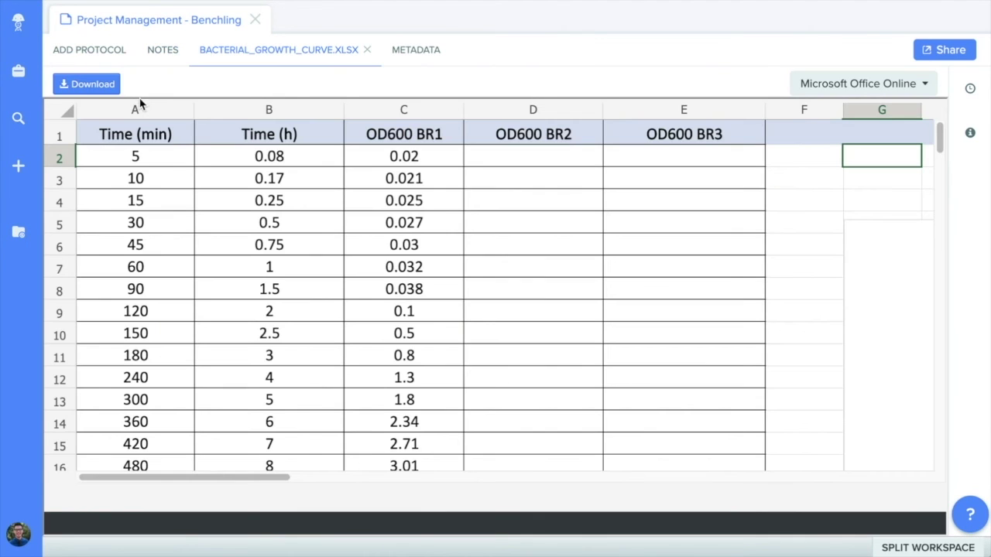
pyautogui.moveTo(179, 476); pyautogui.dragTo(323, 474)
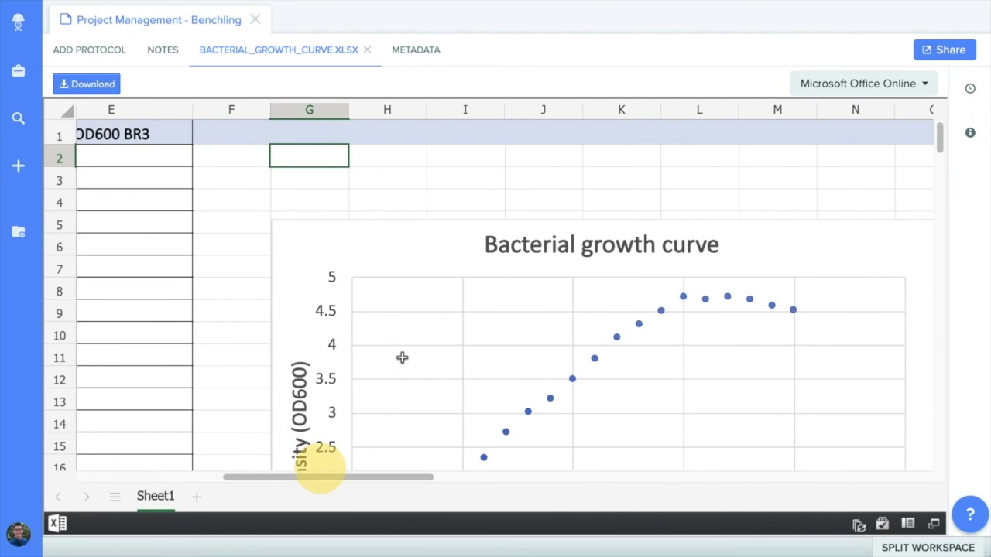
pyautogui.scroll(-3, 401, 349)
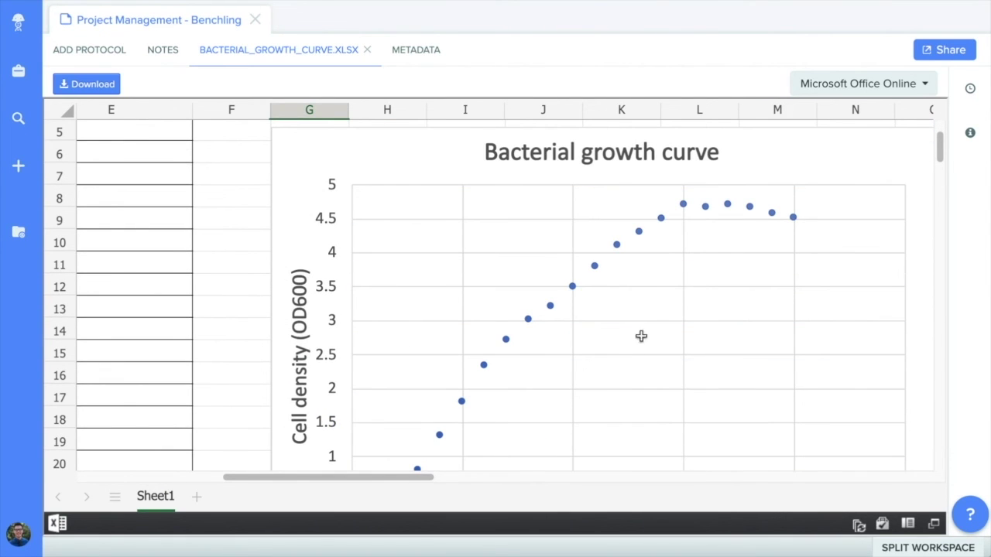
pyautogui.click(368, 50)
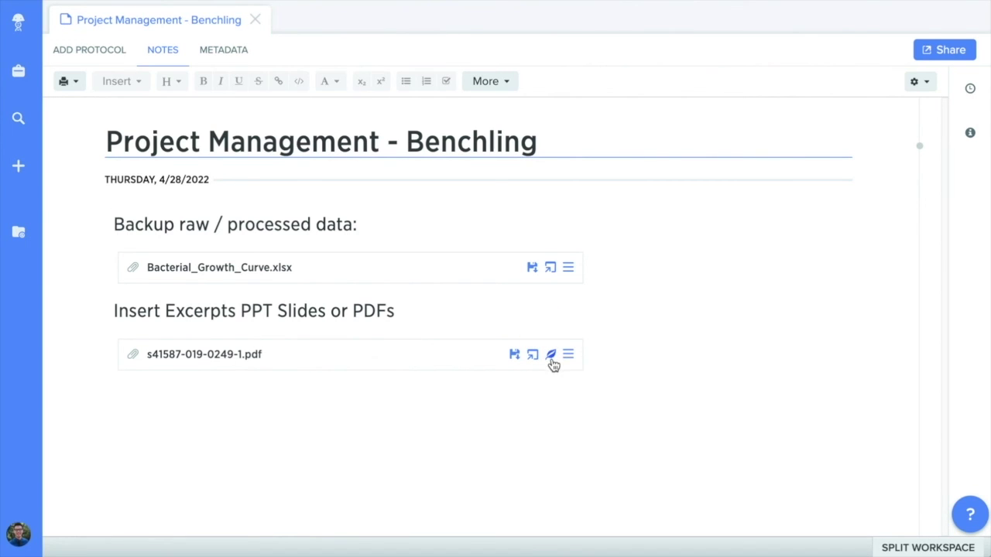
pyautogui.click(553, 354)
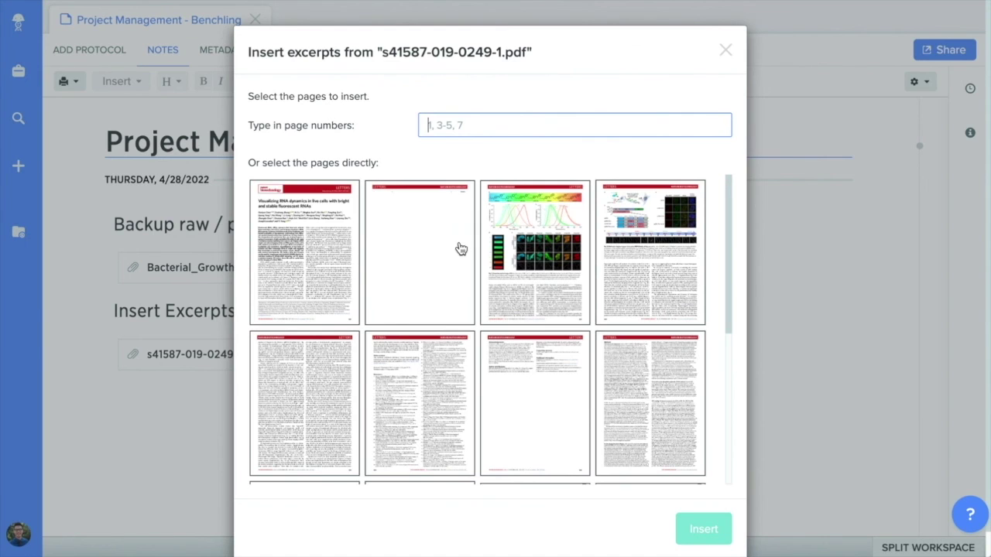
pyautogui.click(460, 246)
pyautogui.click(511, 250)
pyautogui.click(511, 249)
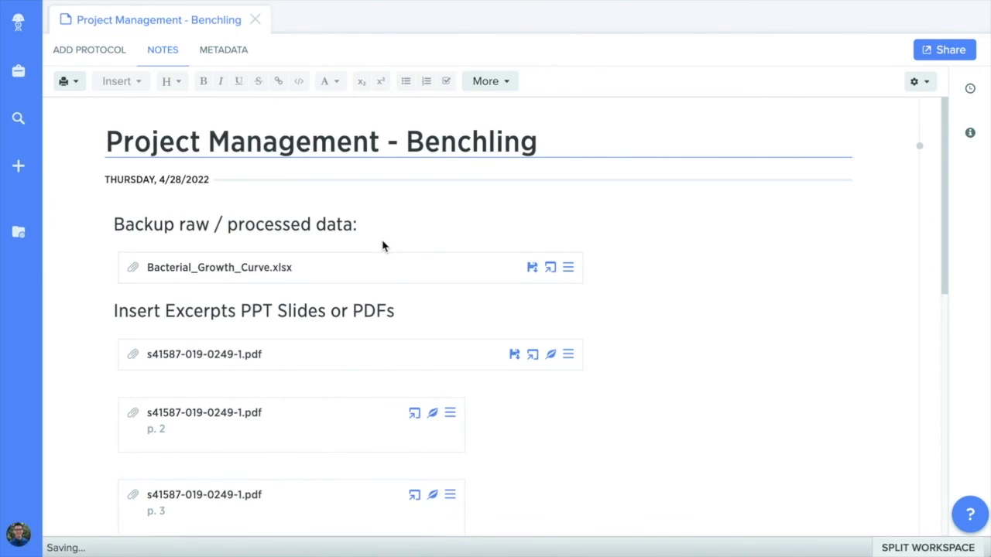
pyautogui.scroll(-3, 381, 247)
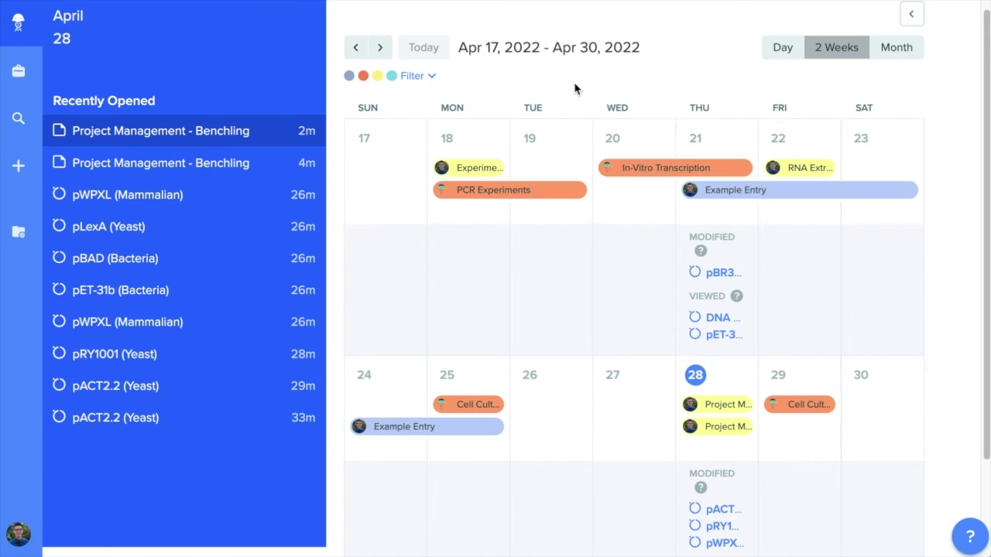
# On the home calendar, check the project filter list, then start a new entry dated April 28
pyautogui.click(573, 85)
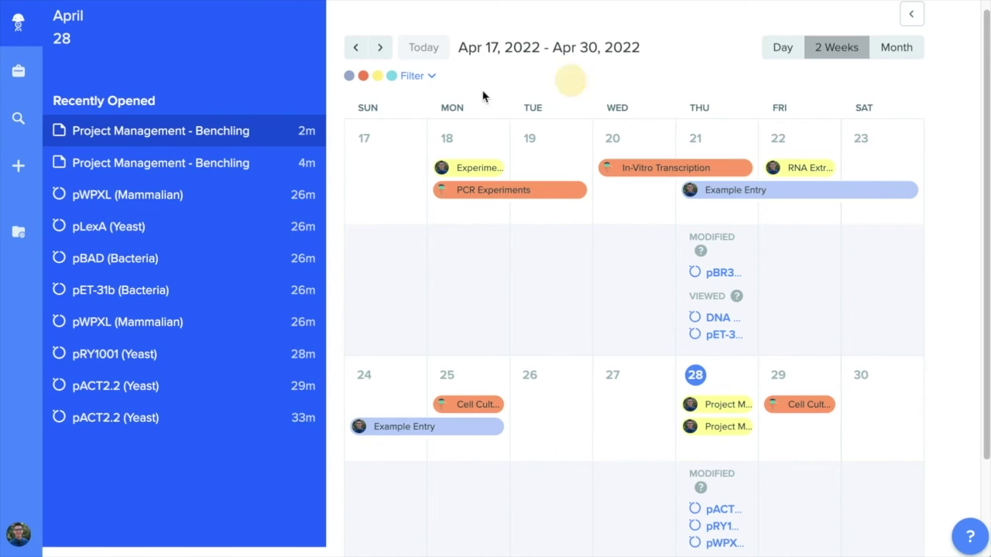
pyautogui.click(494, 50)
pyautogui.click(432, 77)
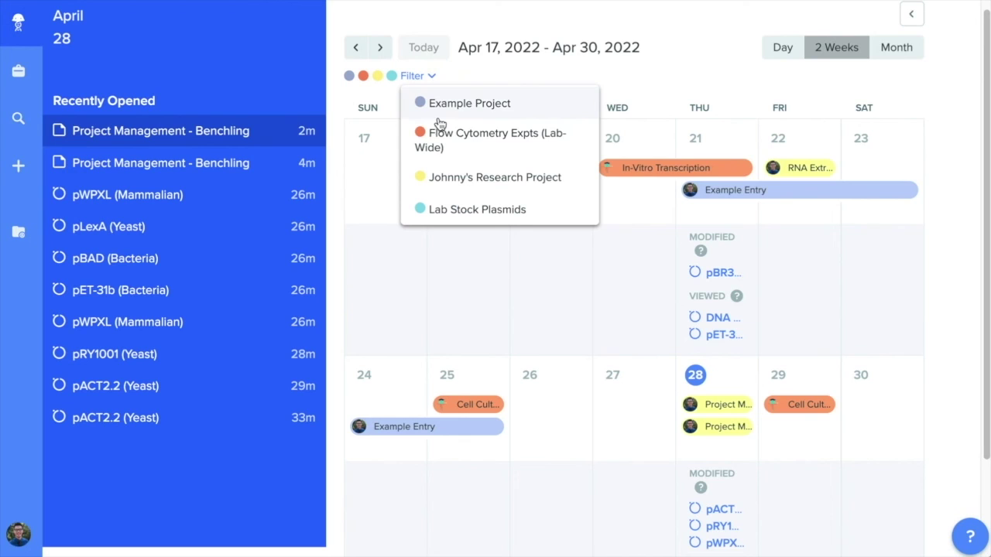
pyautogui.click(707, 81)
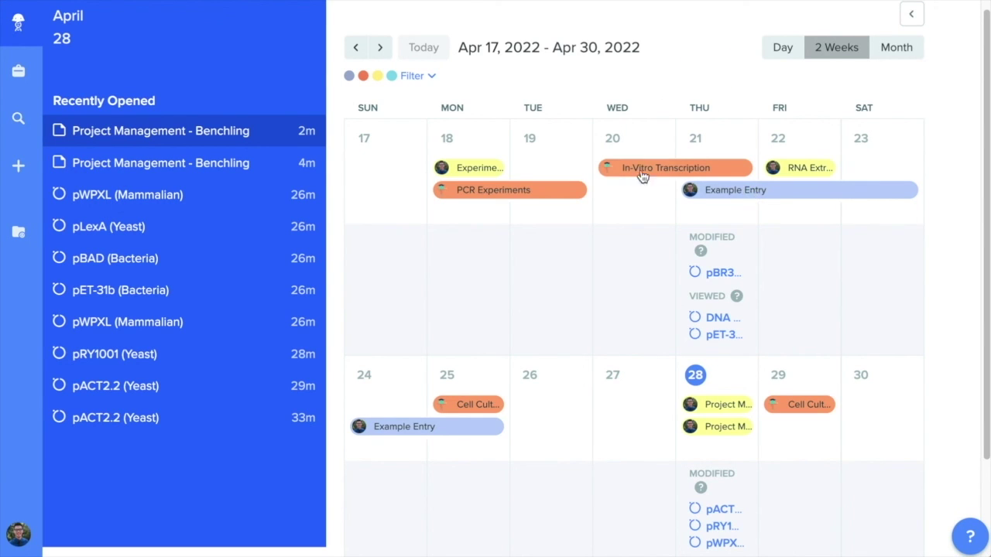
pyautogui.click(728, 382)
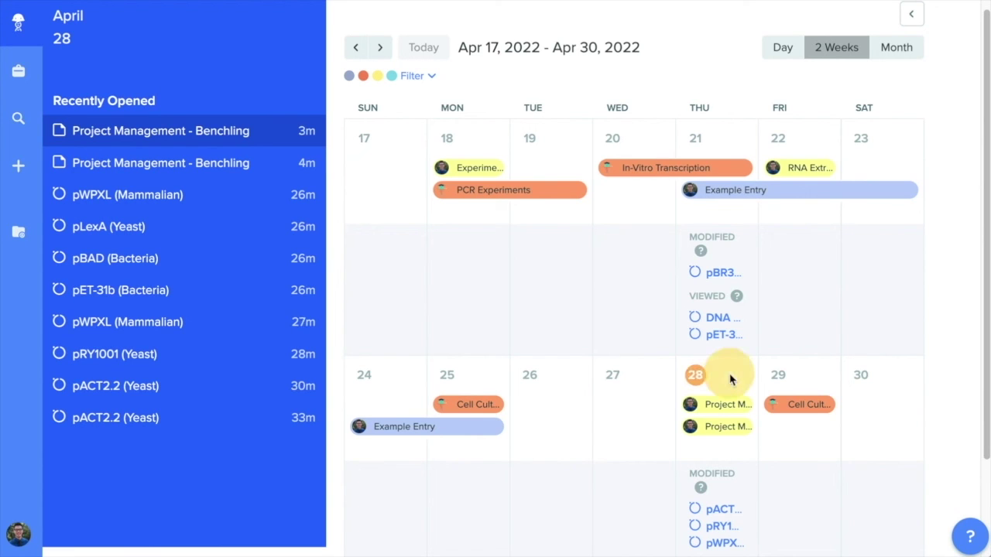
# Dismiss the new-entry prompt, open the Project Management entry, and show the Lab Stock Plasmids sequences
pyautogui.press('Escape')
pyautogui.click(160, 131)
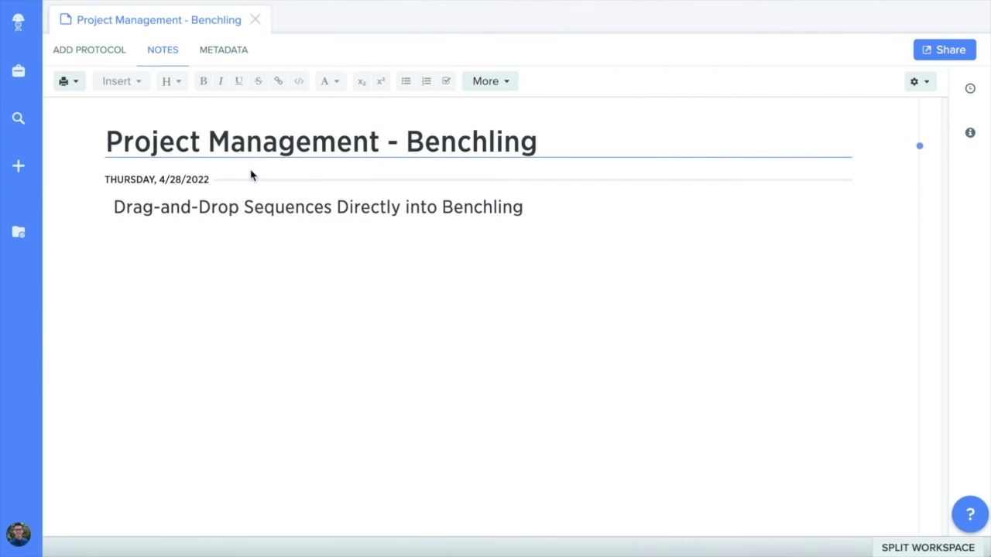
pyautogui.click(17, 73)
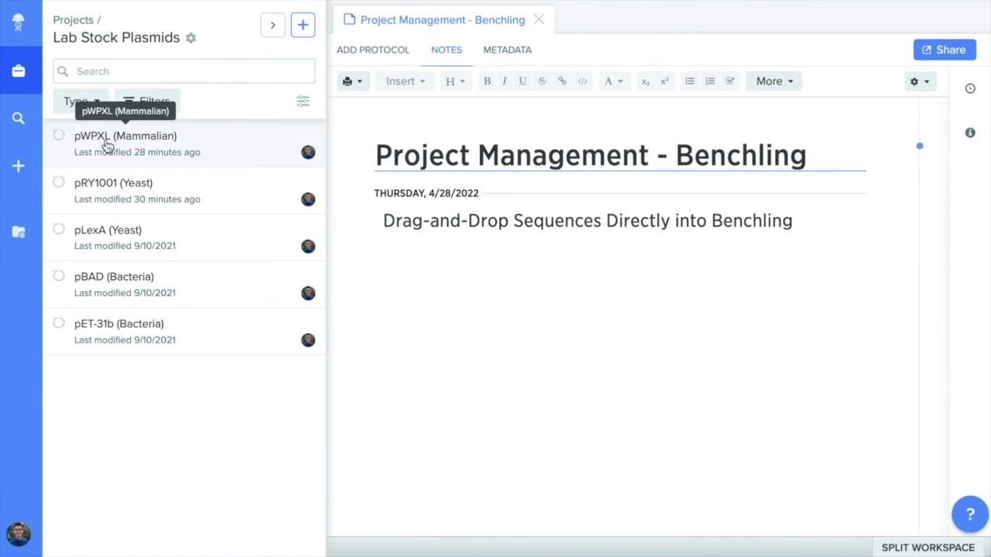
# Embed the pWPXL (Mammalian) sequence card in the note below the drag-and-drop heading
pyautogui.moveTo(106, 147); pyautogui.dragTo(441, 288)
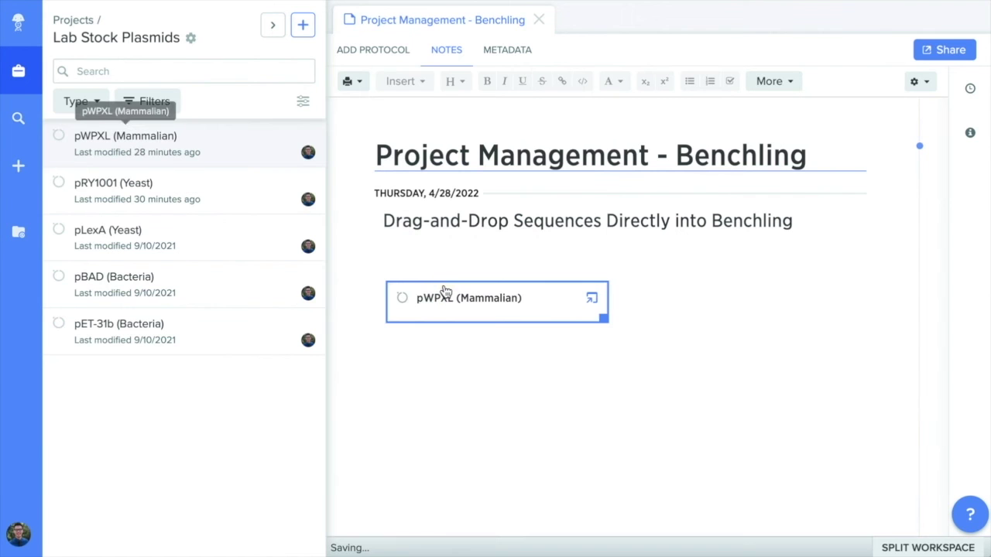
pyautogui.click(627, 313)
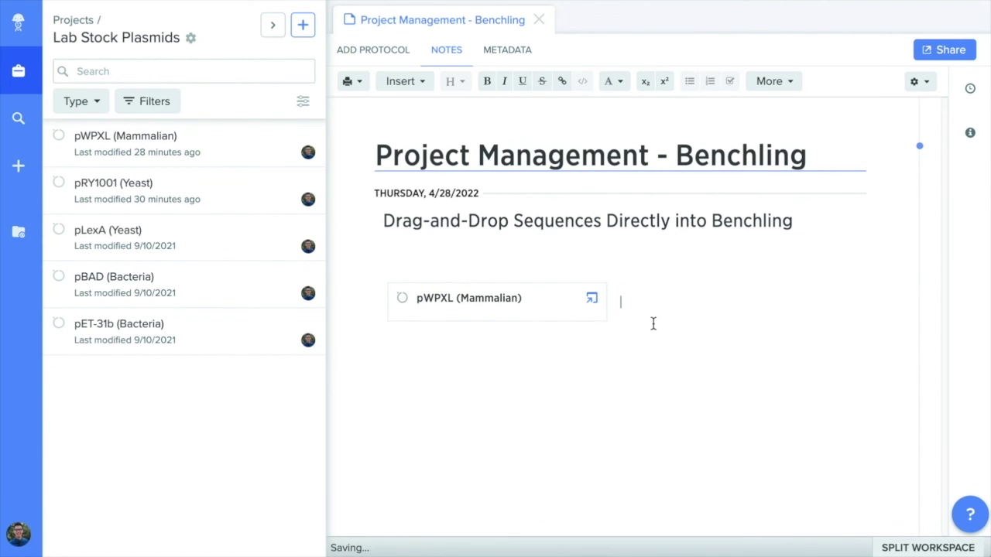
pyautogui.scroll(-1, 648, 333)
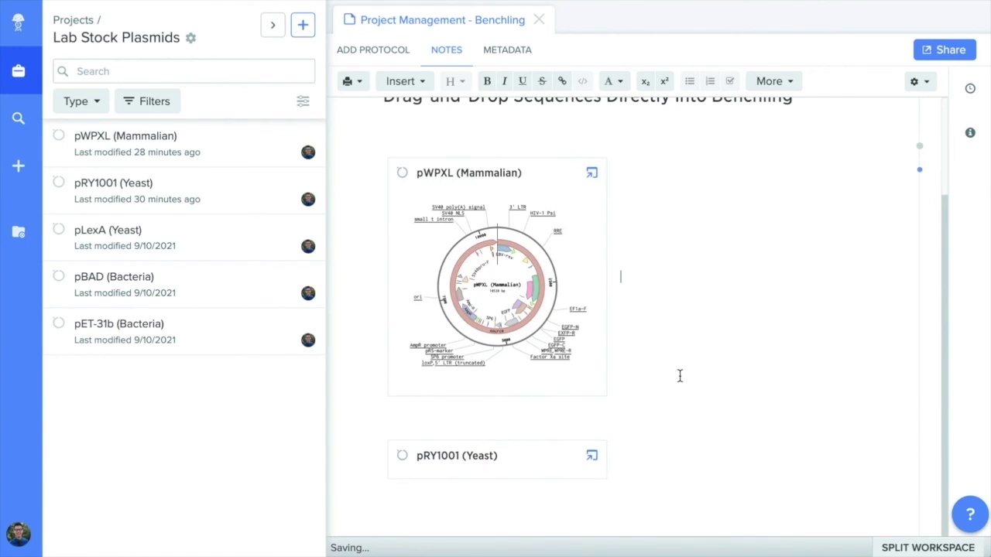
pyautogui.scroll(-1, 675, 369)
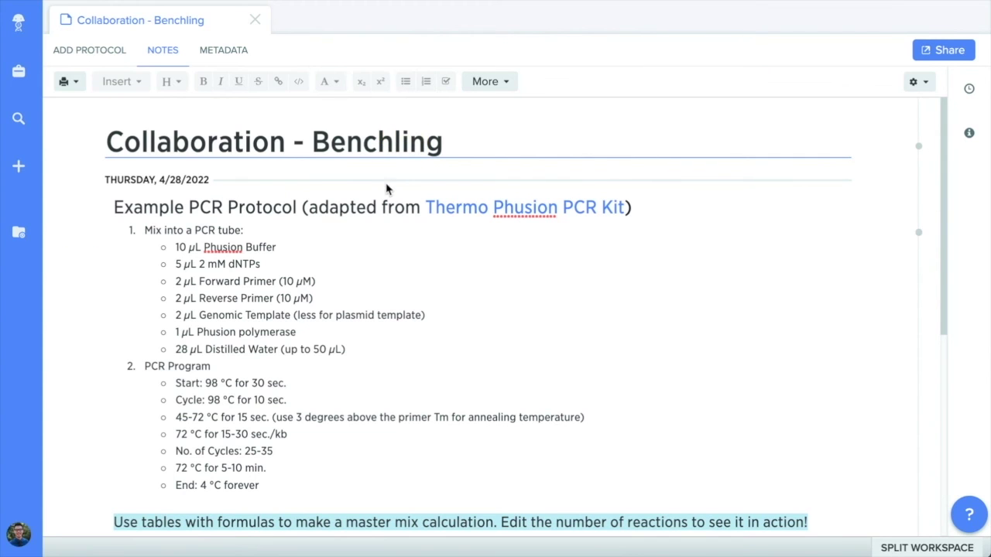
# Share the Collaboration entry by link, described 'PCR Protocol for the Lab', and copy the link
pyautogui.tripleClick(379, 203)
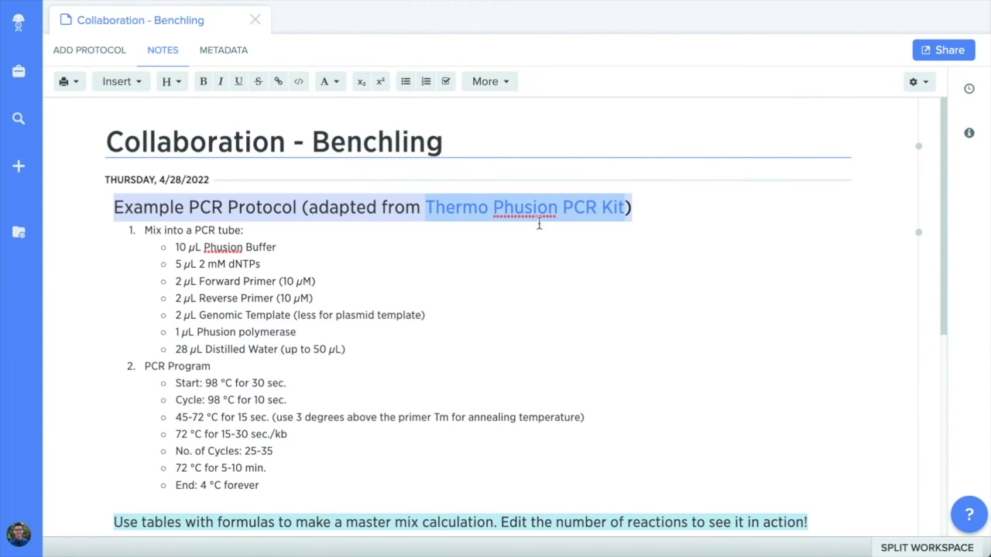
pyautogui.click(676, 212)
pyautogui.click(938, 50)
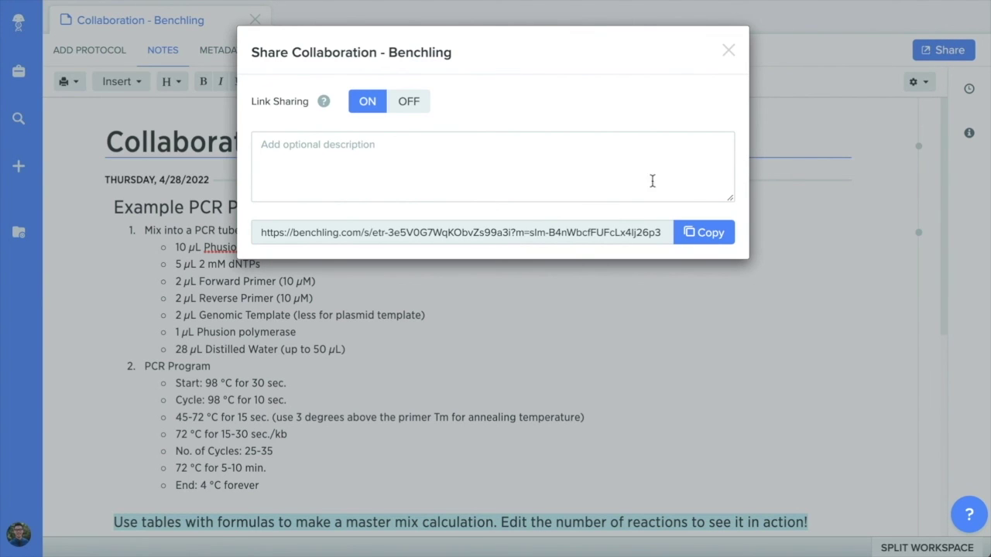
pyautogui.click(637, 181)
pyautogui.write('PCR Protocol for the Lab')
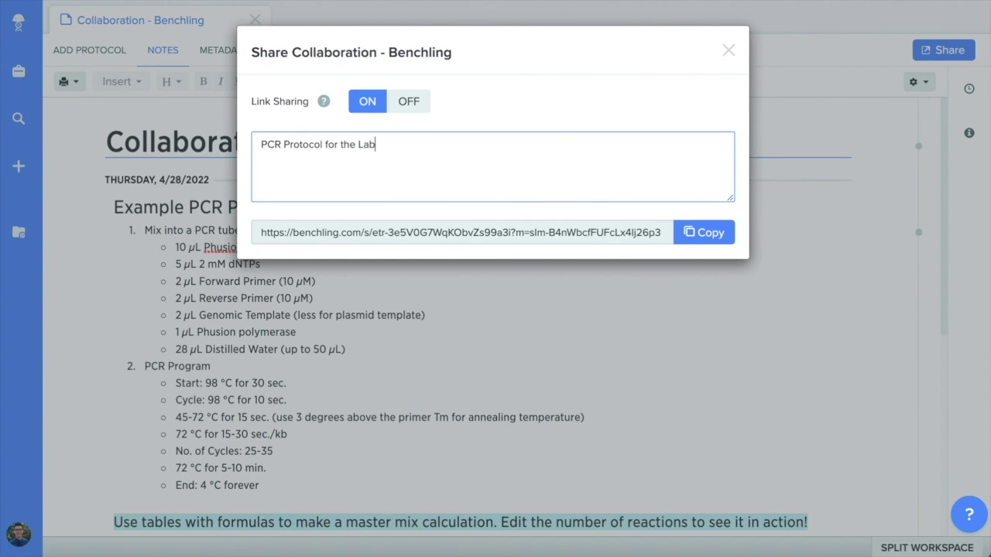
pyautogui.click(706, 232)
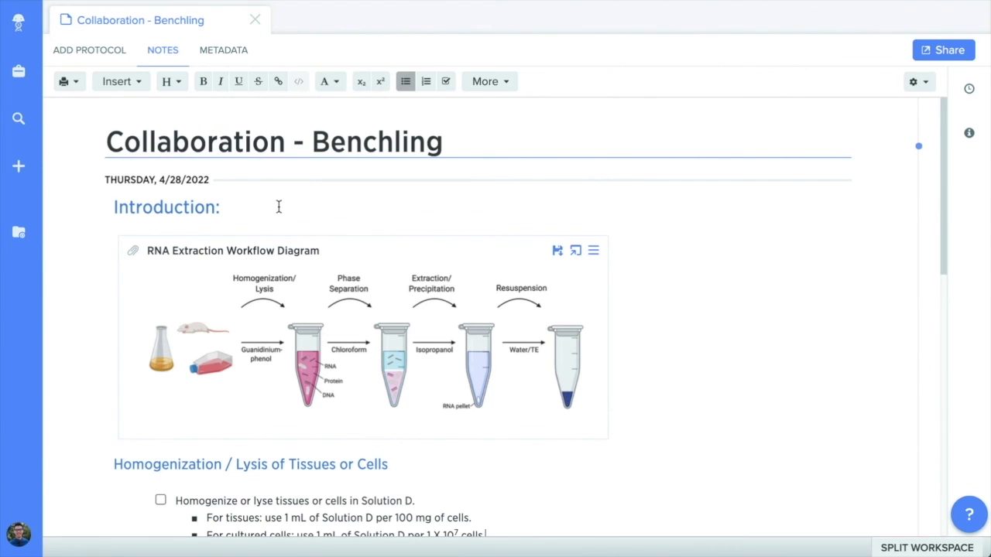
# Add a 'To do:' bullet under the cultured-cells line that mentions a colleague
pyautogui.click(279, 207)
pyautogui.scroll(-3, 281, 224)
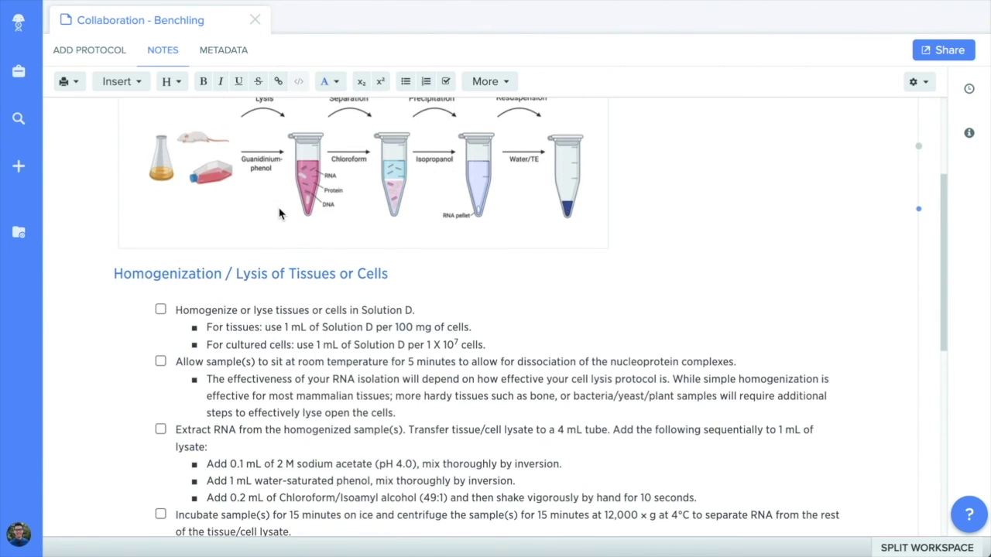
pyautogui.click(692, 299)
pyautogui.click(690, 312)
pyautogui.press('Return')
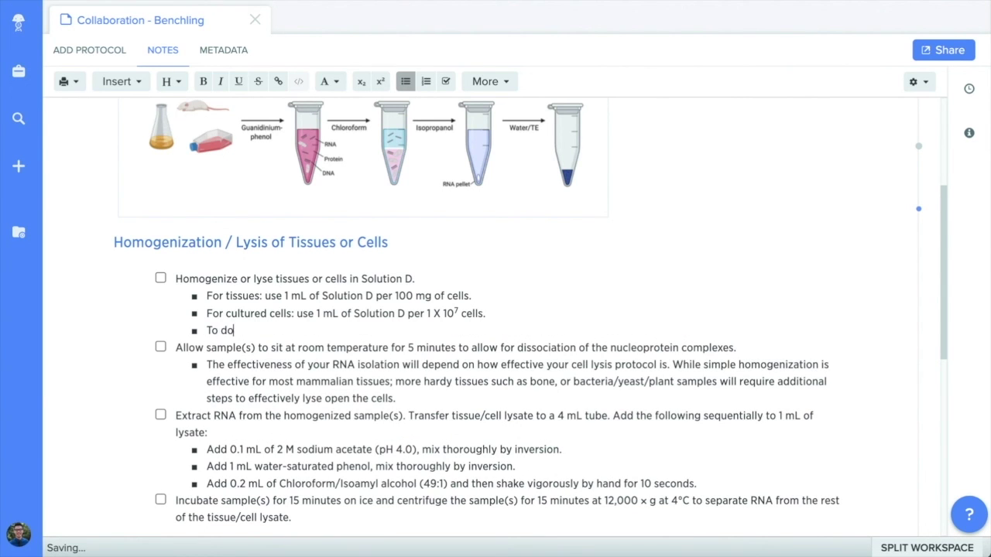
pyautogui.write('To do: @Johnny')
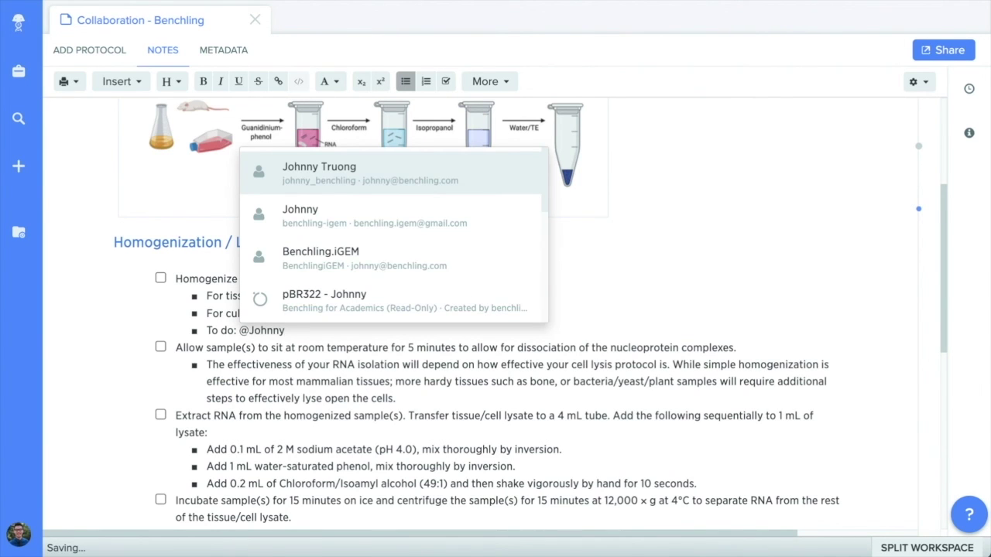
pyautogui.press('Down')
pyautogui.press('Return')
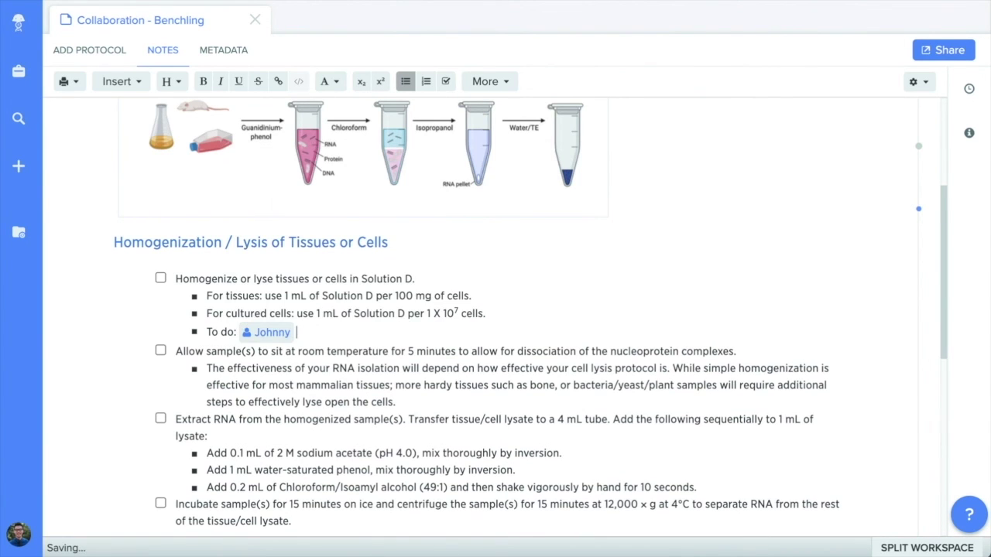
# Add a 'To do:' bullet under the lysis note that mentions the Post-Doctoral Scholar
pyautogui.click(415, 398)
pyautogui.press('Return')
pyautogui.write('To do: @Post-Doc')
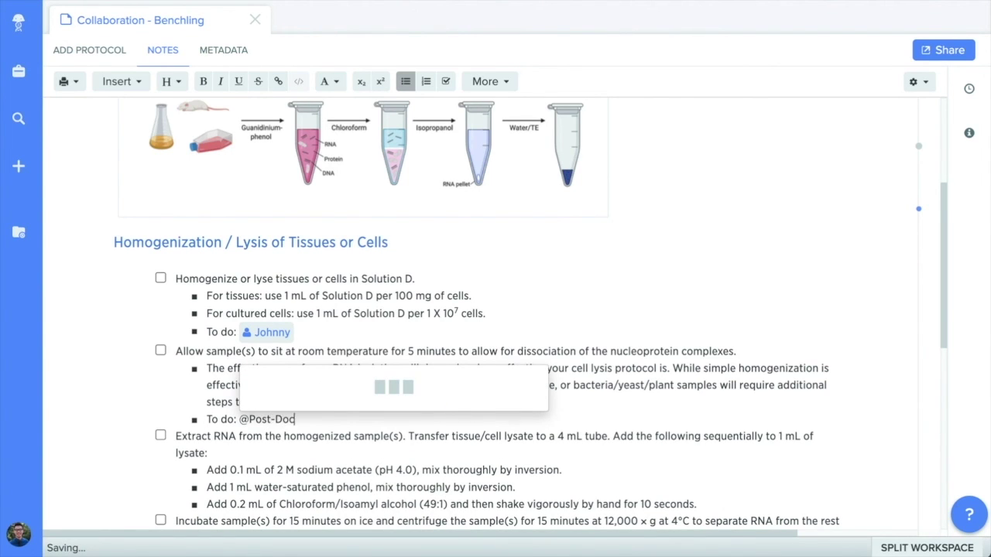
pyautogui.write('toral')
pyautogui.click(418, 396)
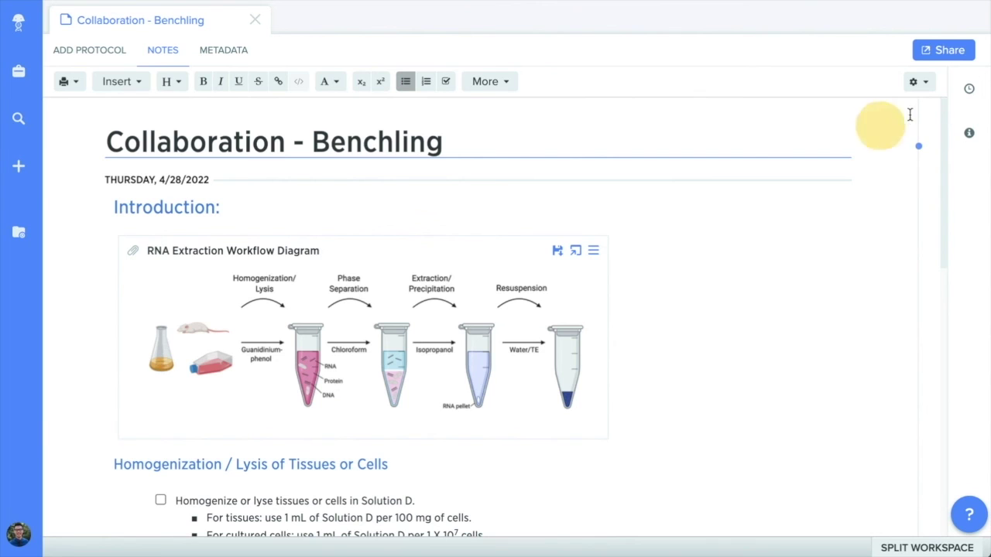
# In version history, view the 05:02 and 05:01 PM versions, ending on 05:07 PM
pyautogui.click(968, 90)
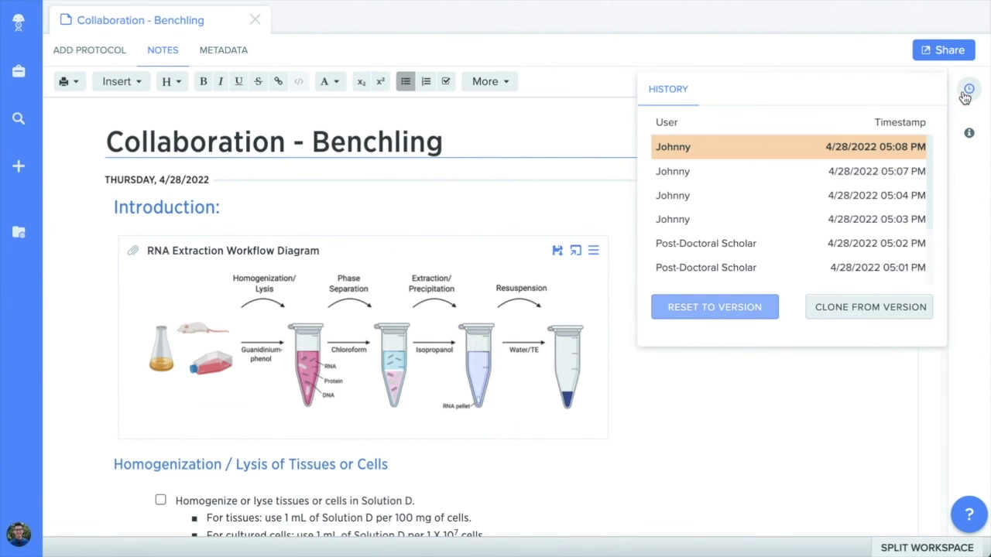
pyautogui.click(794, 243)
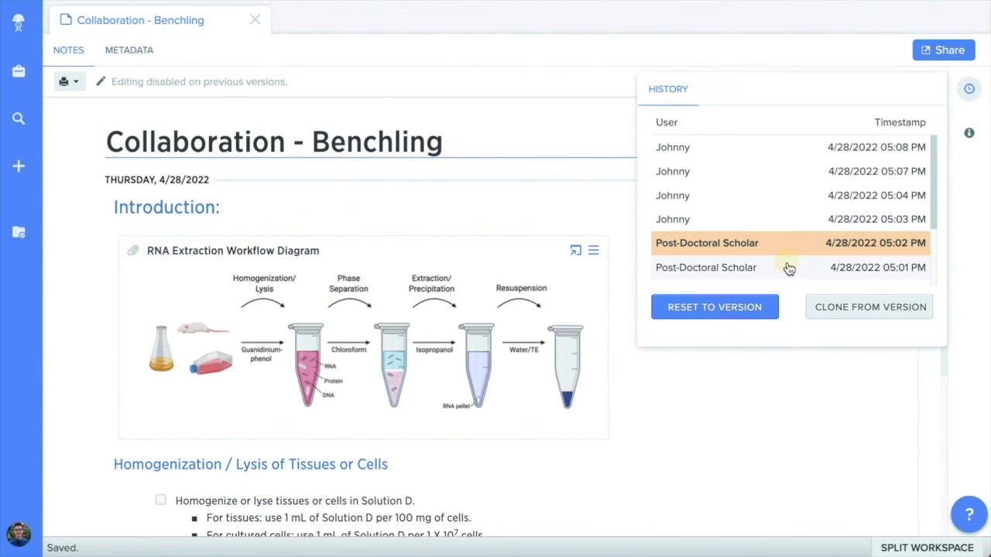
pyautogui.click(789, 268)
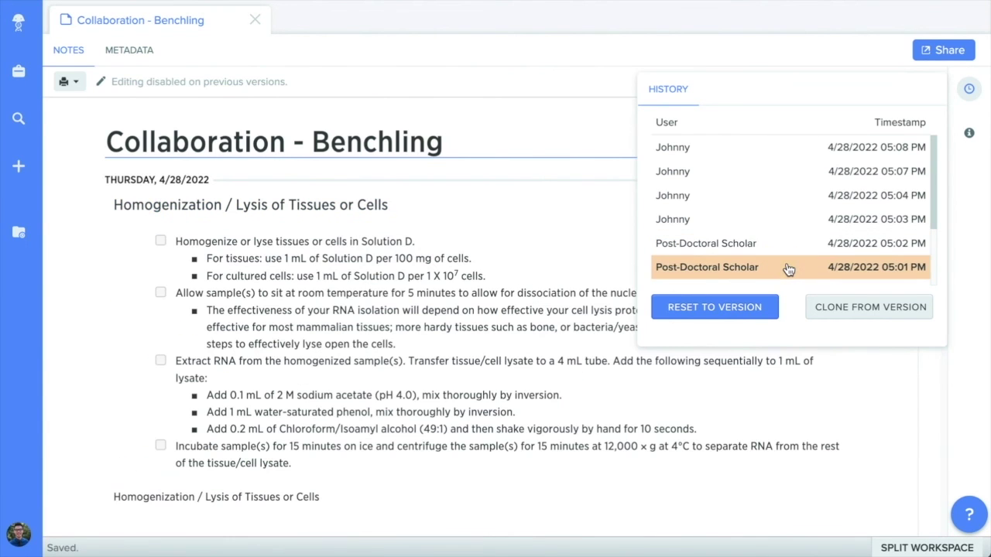
pyautogui.click(778, 172)
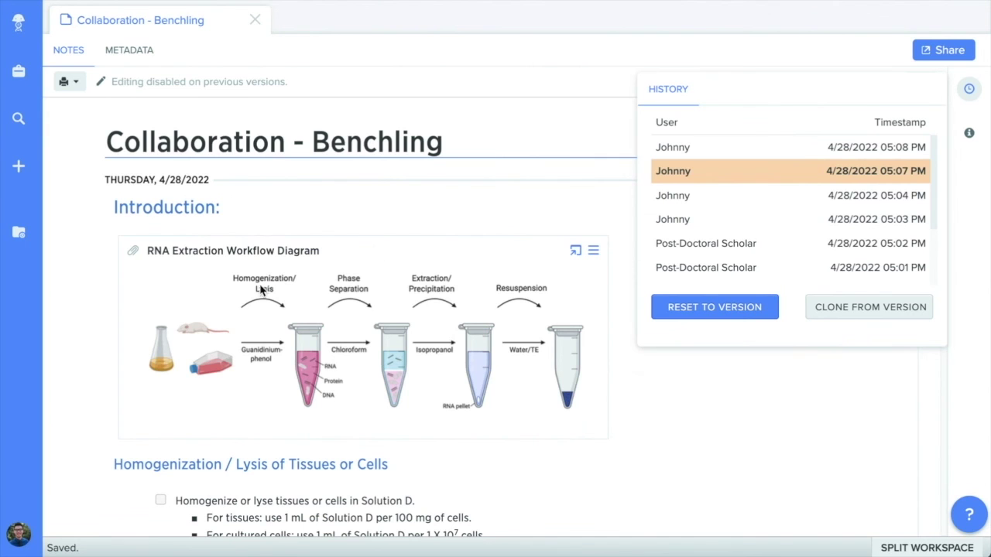